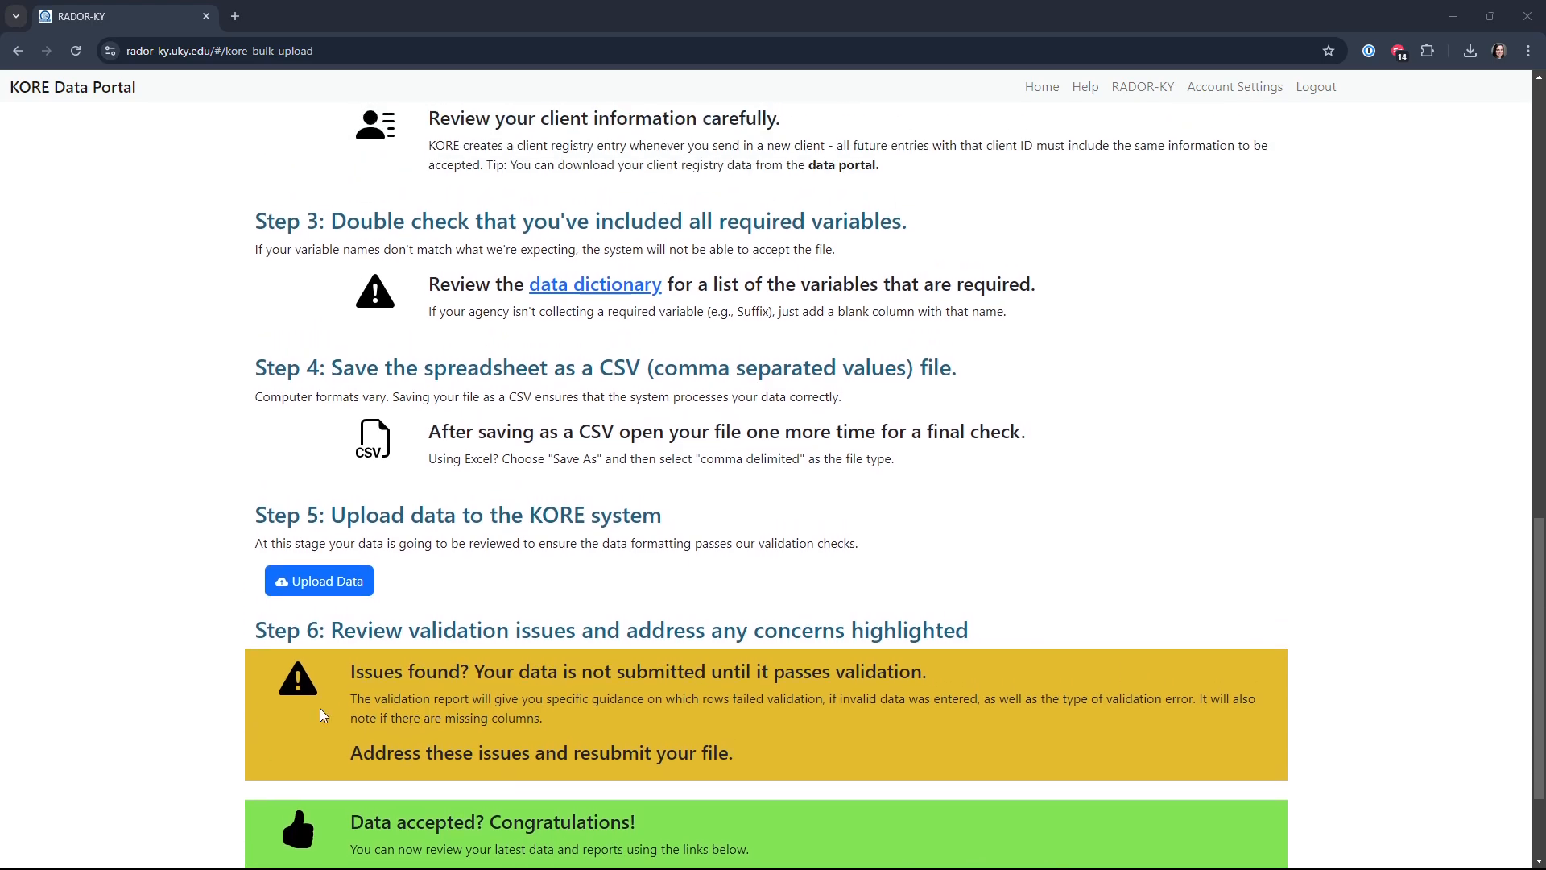
scroll(538, 813, "up", 4)
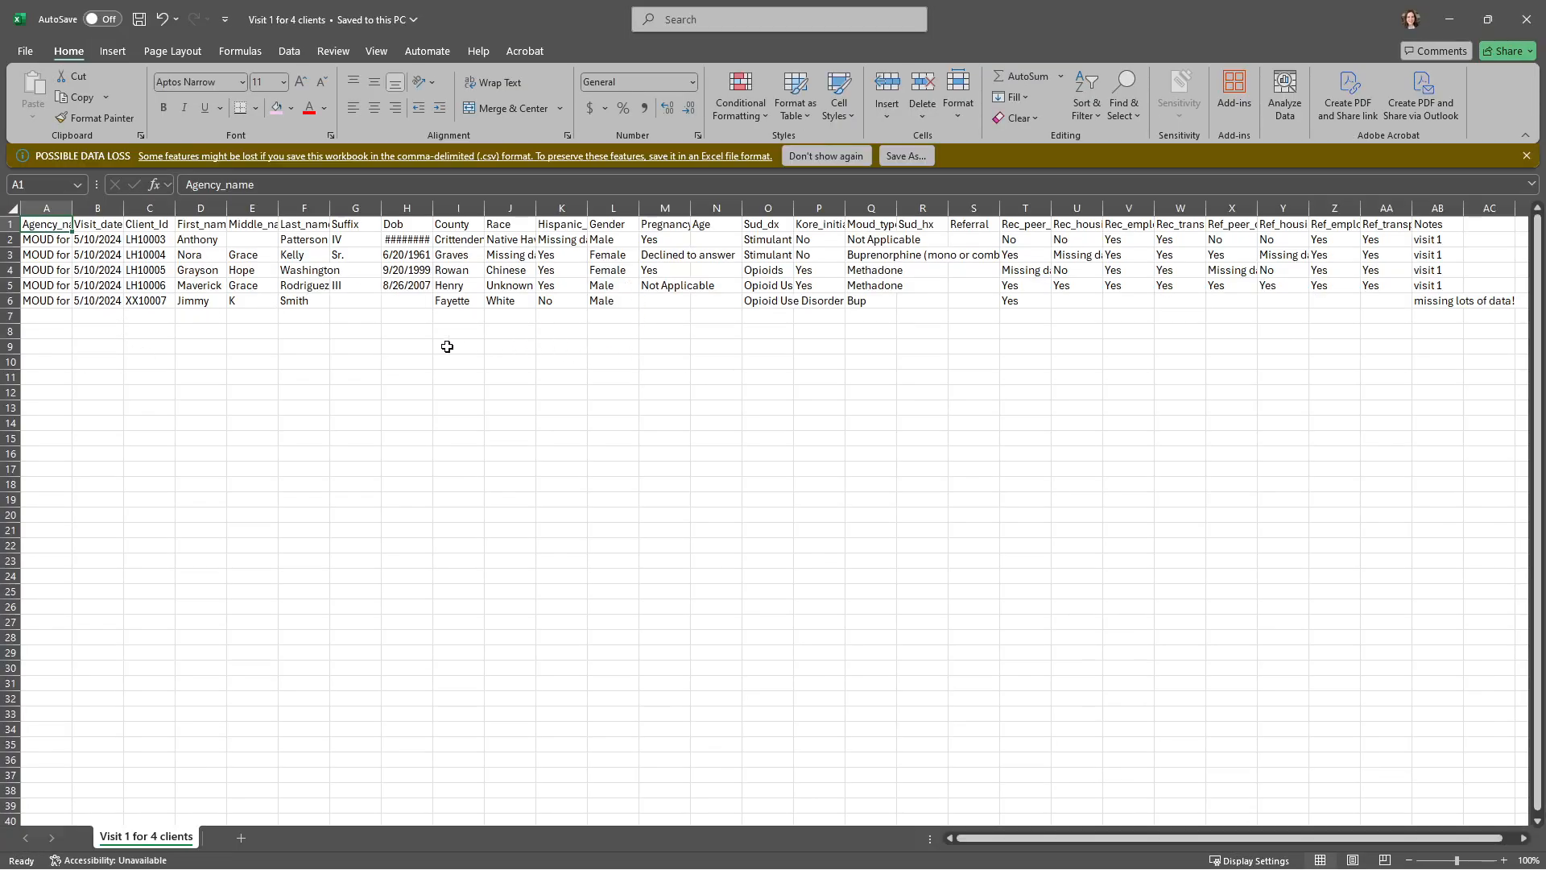
Step: Switch to the Visit 1 for 4 clients workbook in Excel and auto-fit the width of all columns
left_click(11, 210)
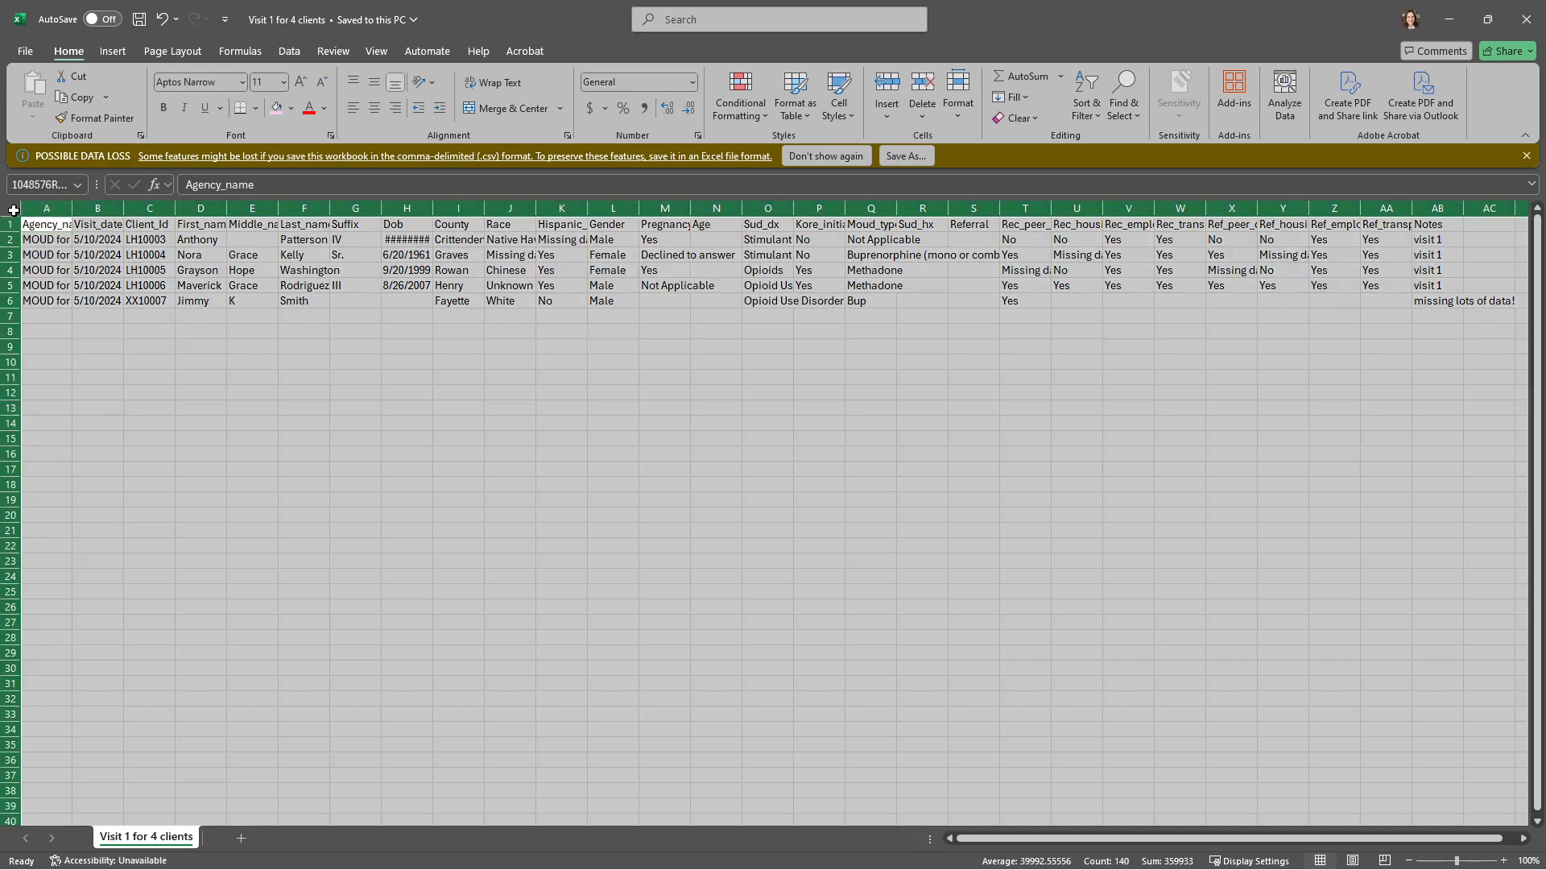
double_click(72, 208)
left_click(707, 298)
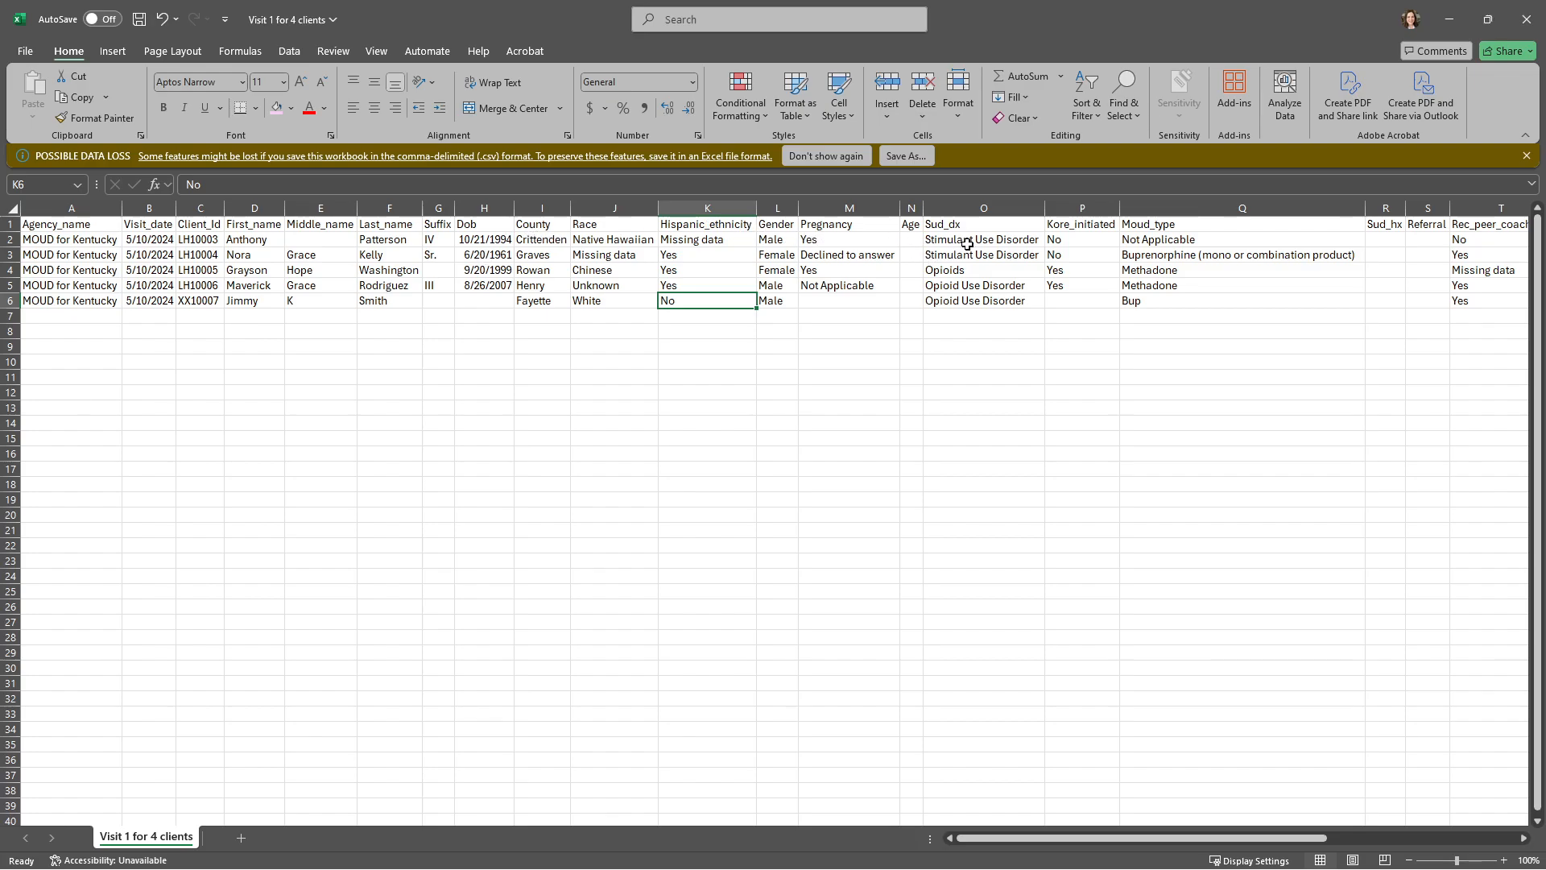
Step: Bold the Gender and Pregnancy entries in row 2
left_click_drag(774, 239, 846, 240)
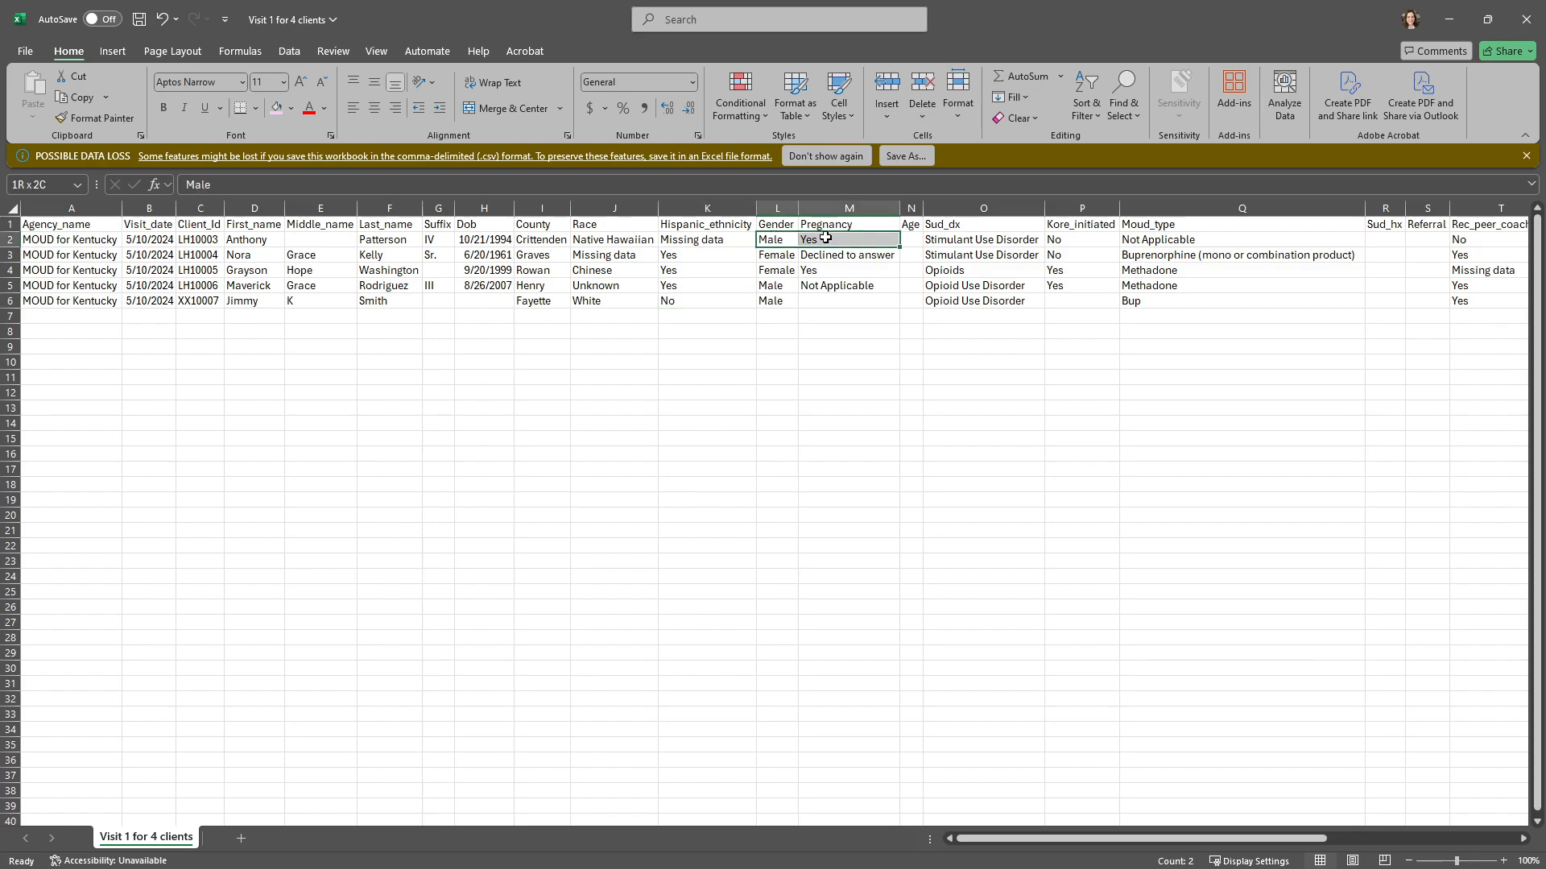
key("ctrl+b")
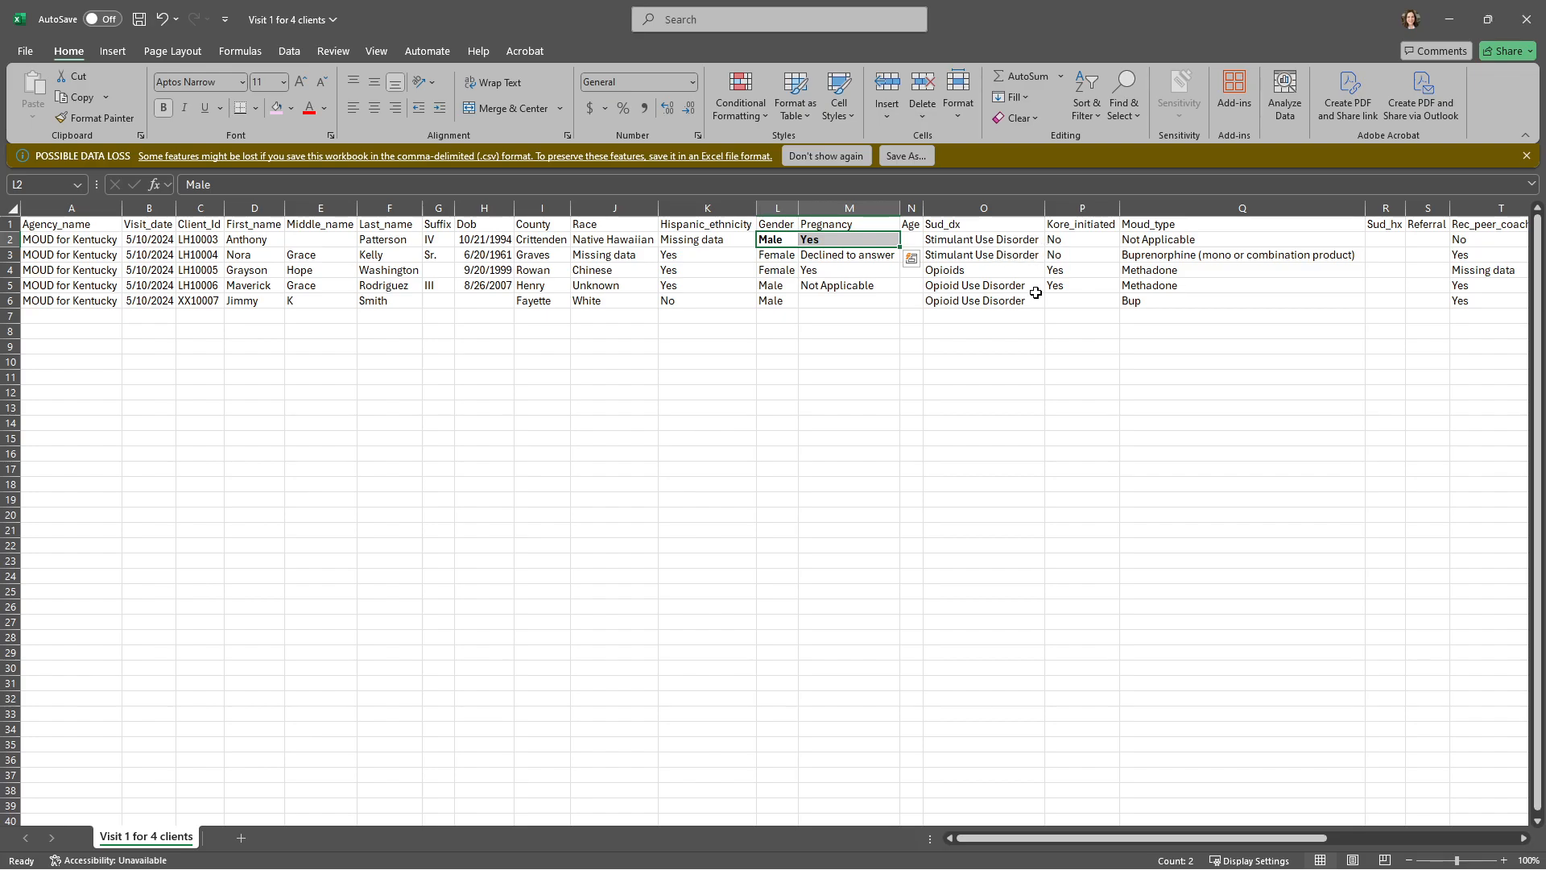
left_click(995, 269)
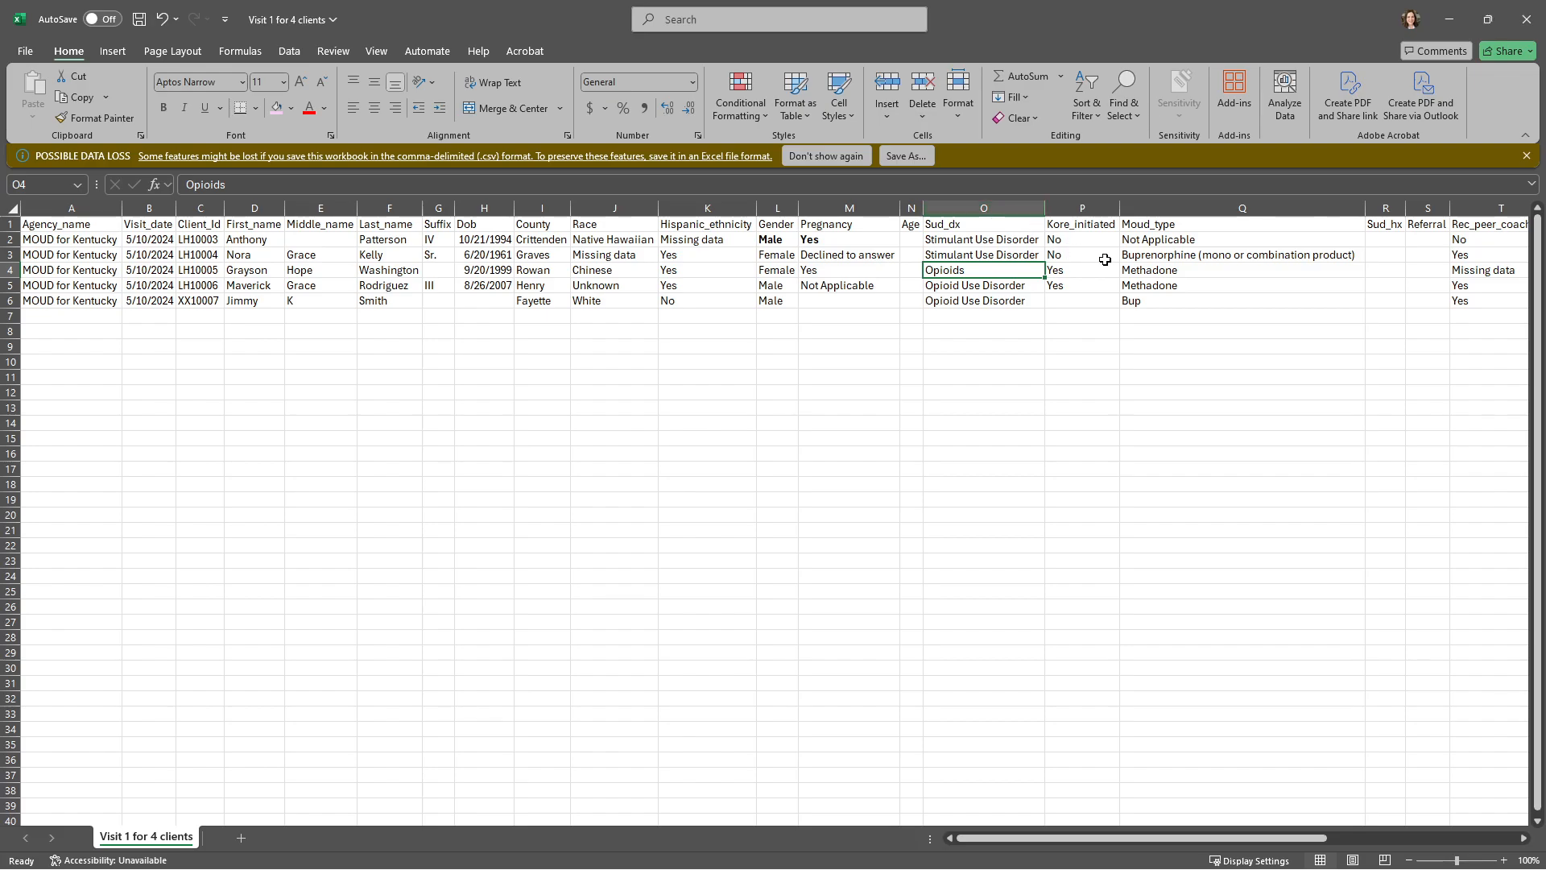
Step: Bold the Sud_dx and Moud_type entries in row 3, and set that row's Kore_initiated to a bold Yes
left_click(1002, 253)
key("ctrl+b")
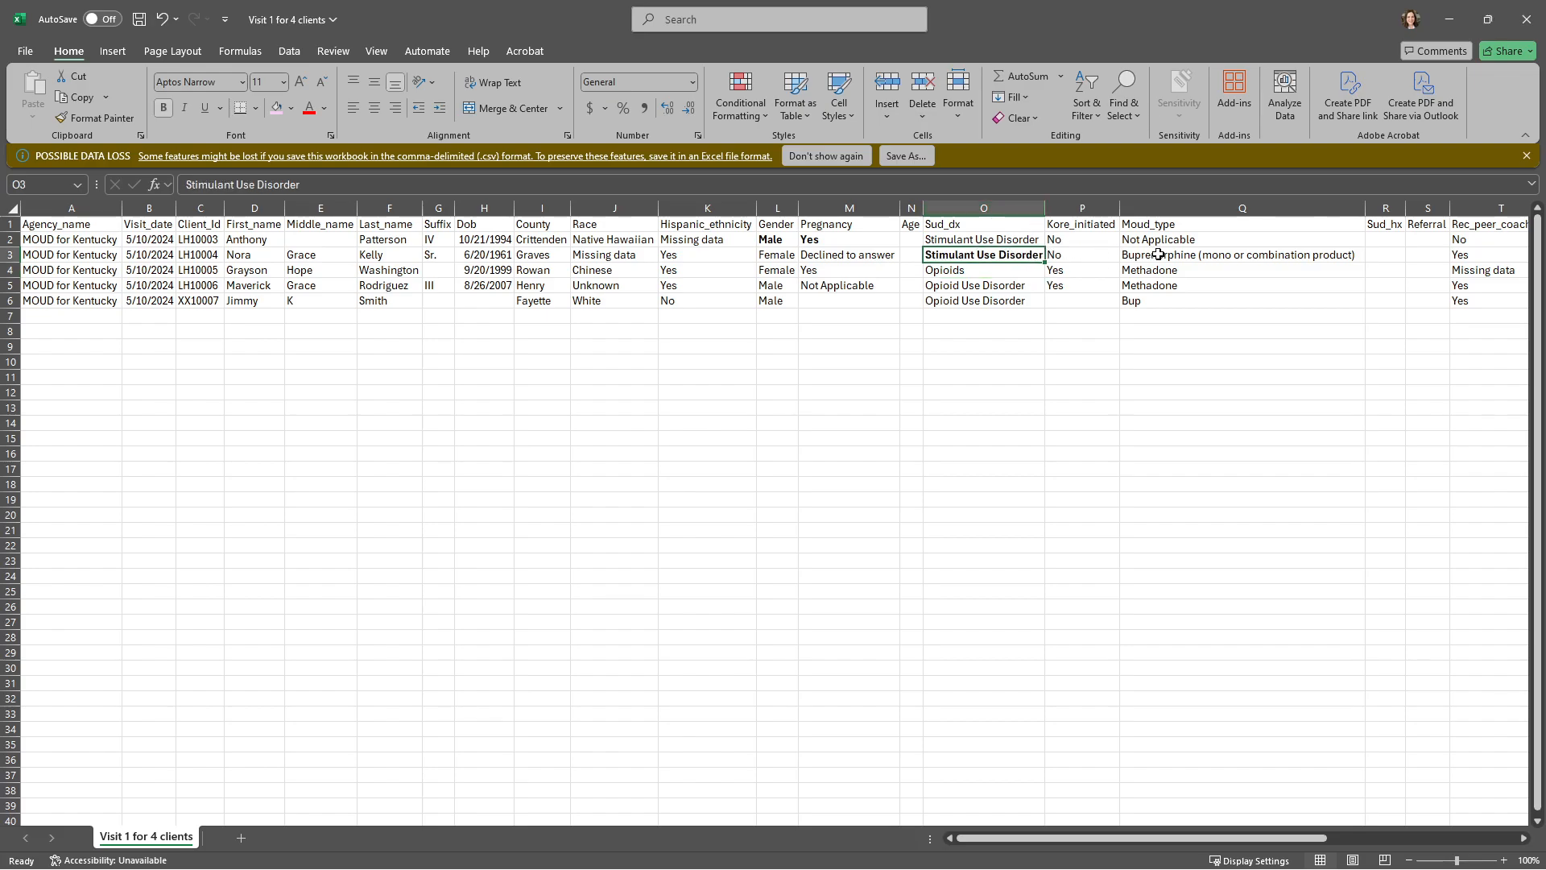
left_click(1159, 255)
key("ctrl+b")
left_click(1065, 256)
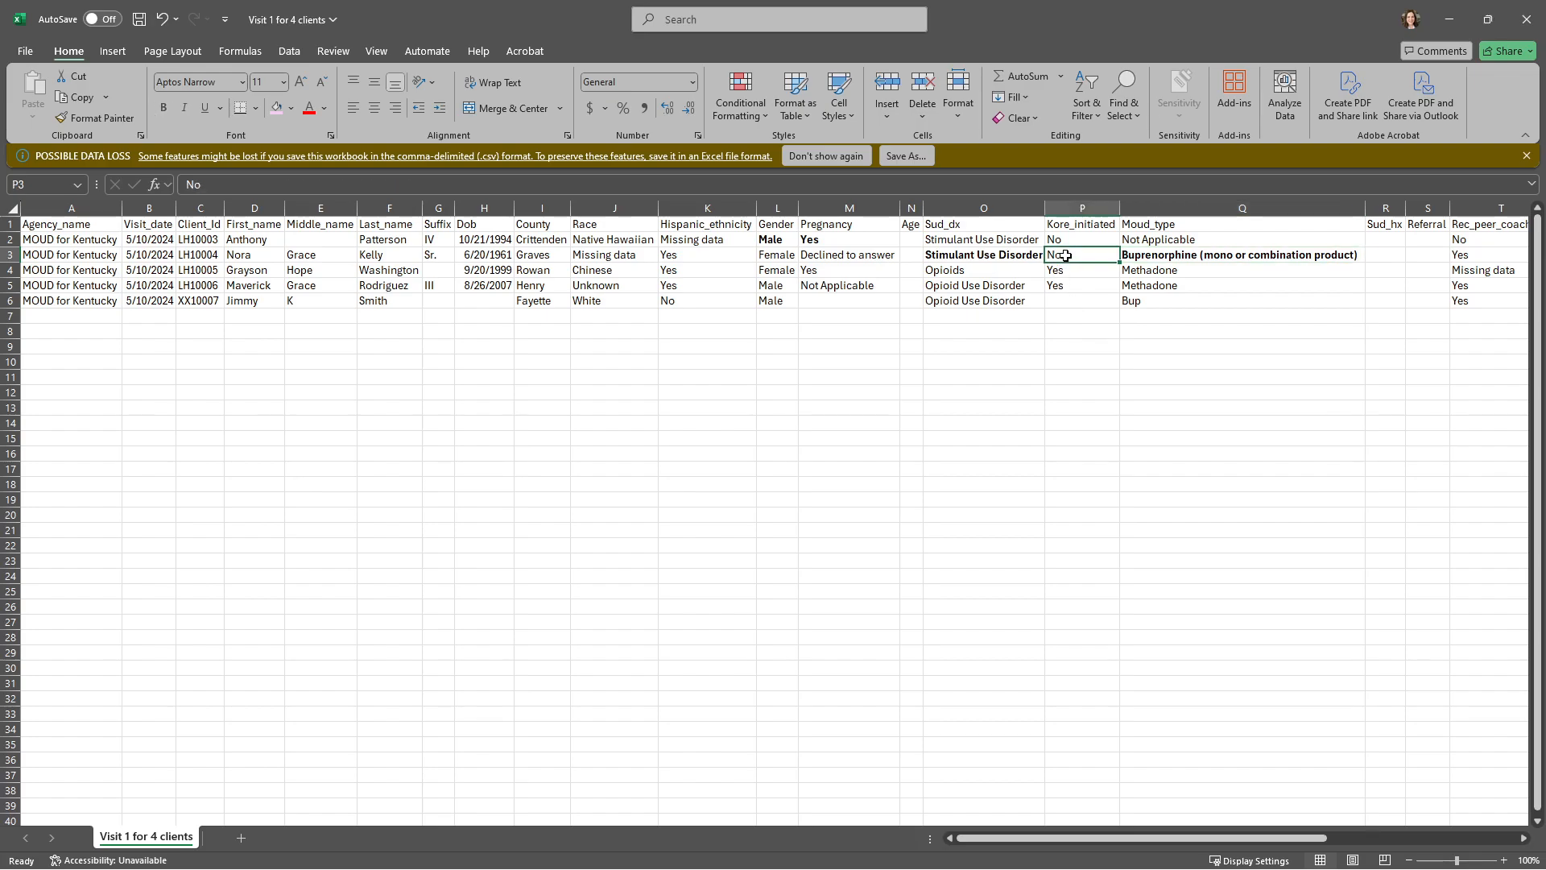
type("Yes")
key("ctrl+Return")
key("ctrl+b")
Step: Check the allowed Sud_dx values in the data dictionary workbook, and bold the Opioids entry in row 4 and the Bup entry in row 6
left_click(1010, 268)
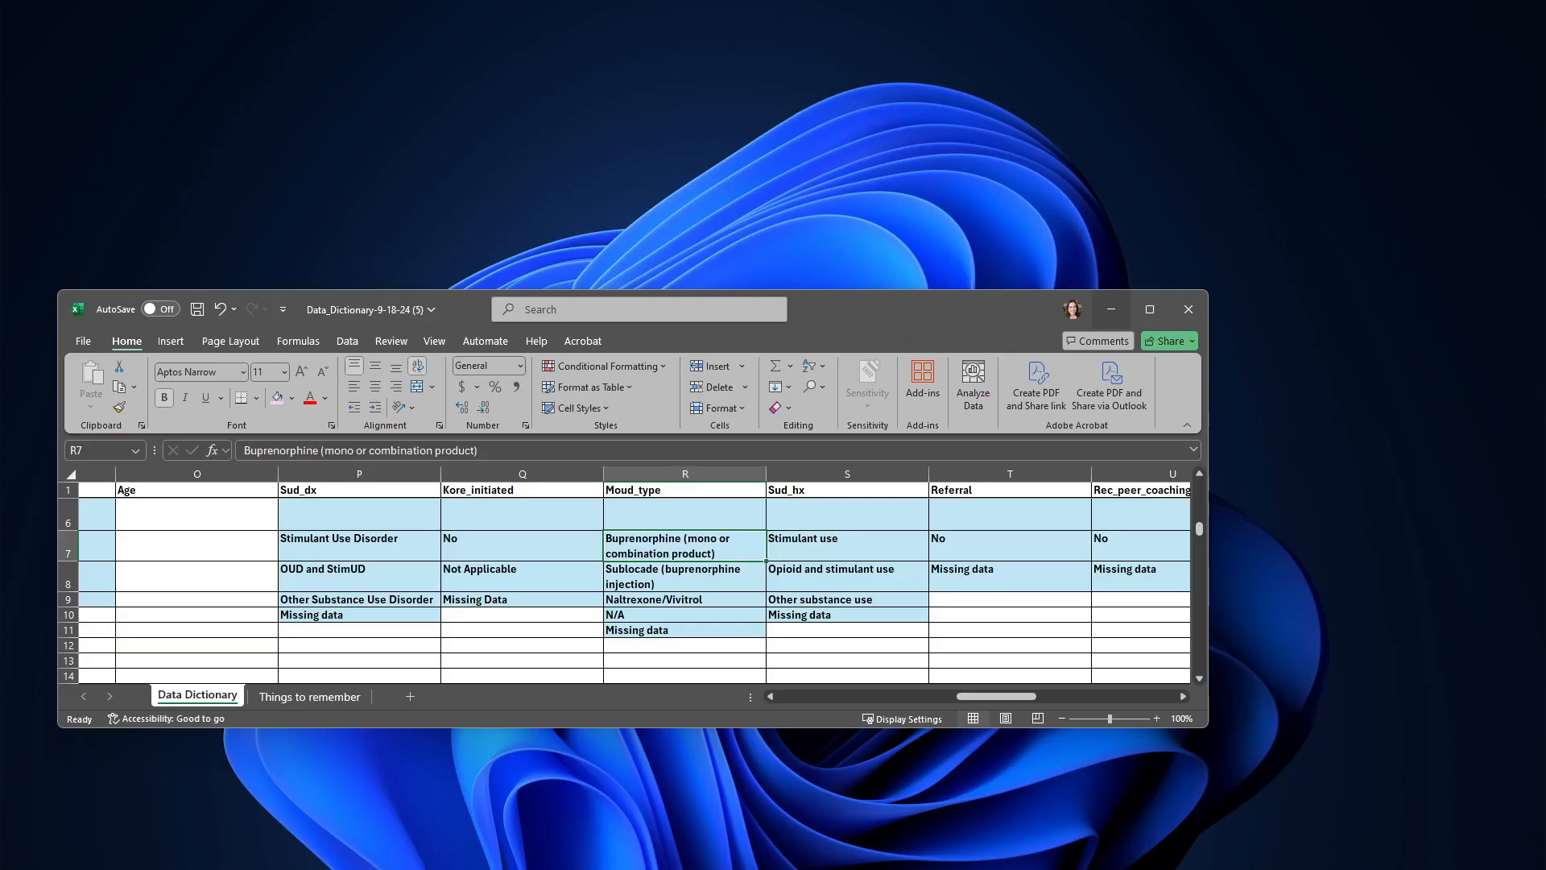
left_click(512, 773)
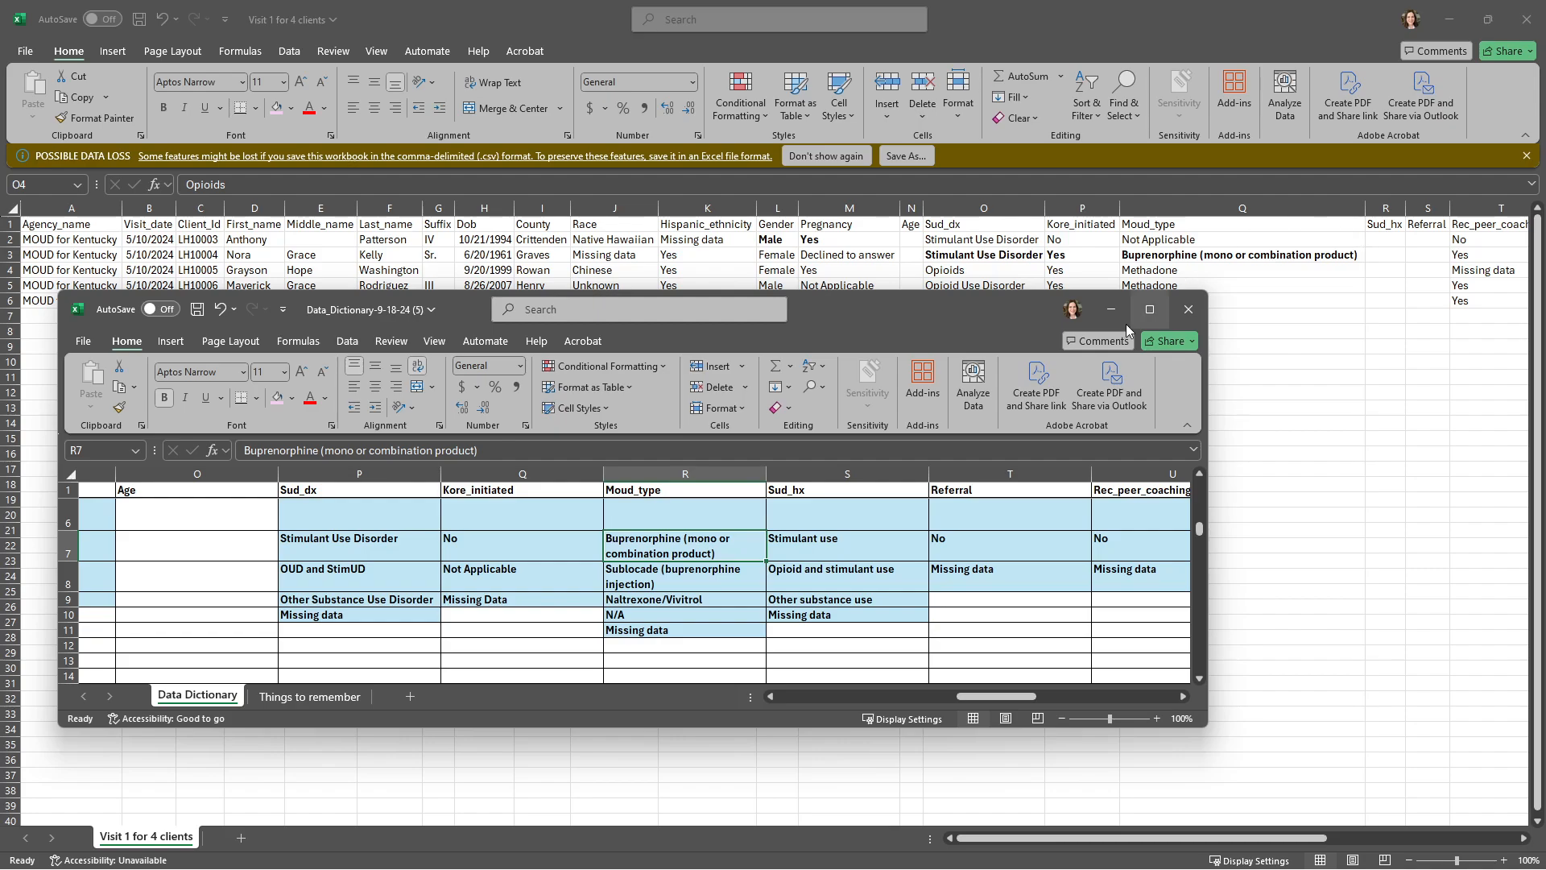
left_click(336, 627)
scroll(339, 620, "up", 2)
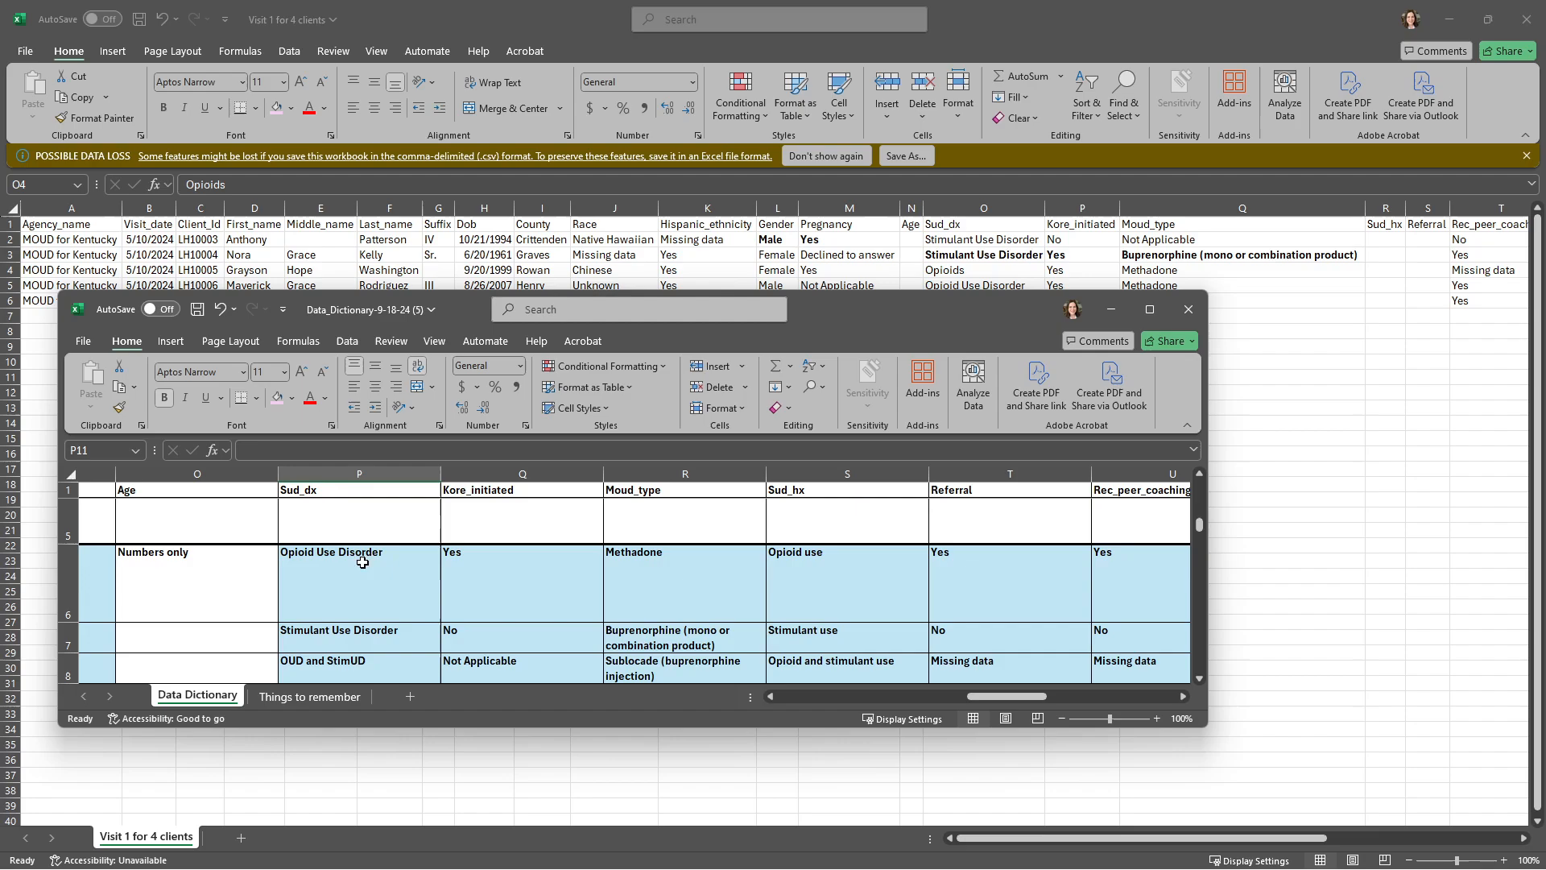
scroll(309, 555, "down", 1)
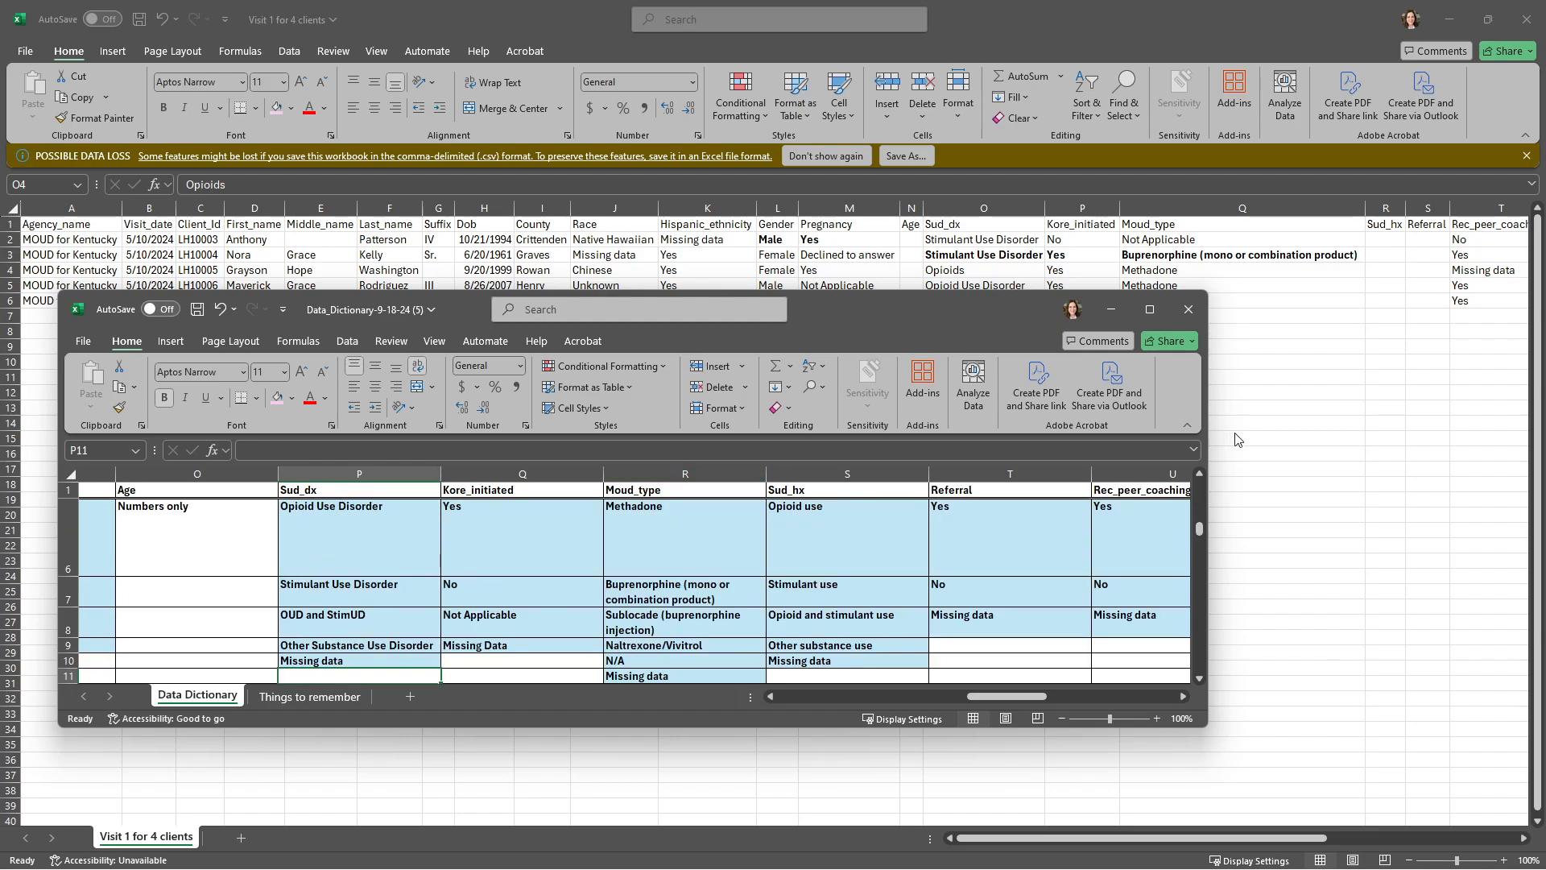
left_click(1292, 416)
key("ctrl+b")
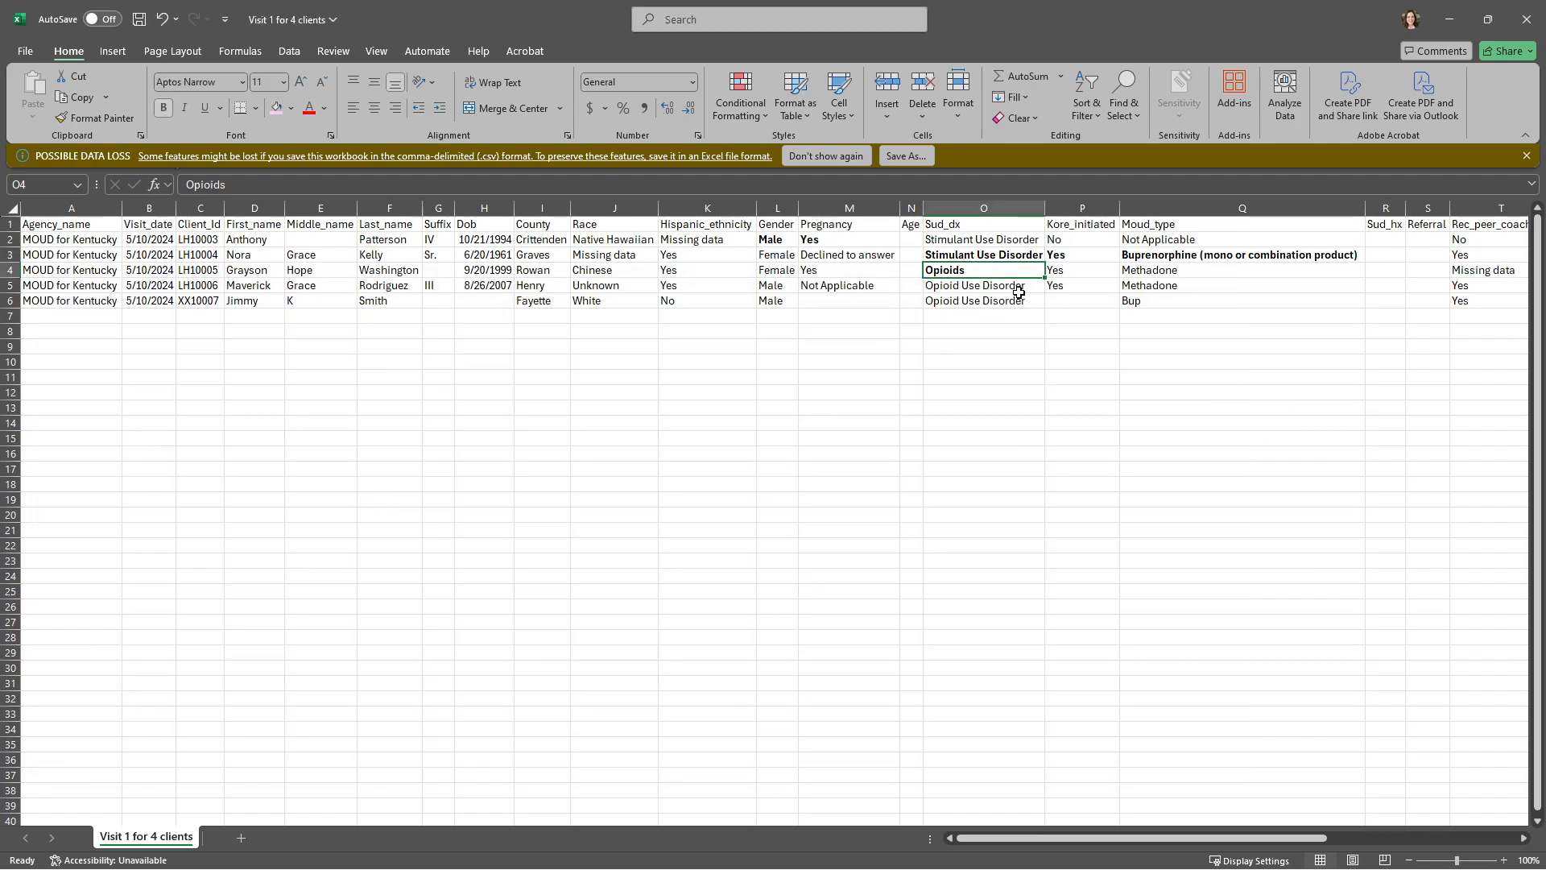
left_click(1135, 298)
key("ctrl+b")
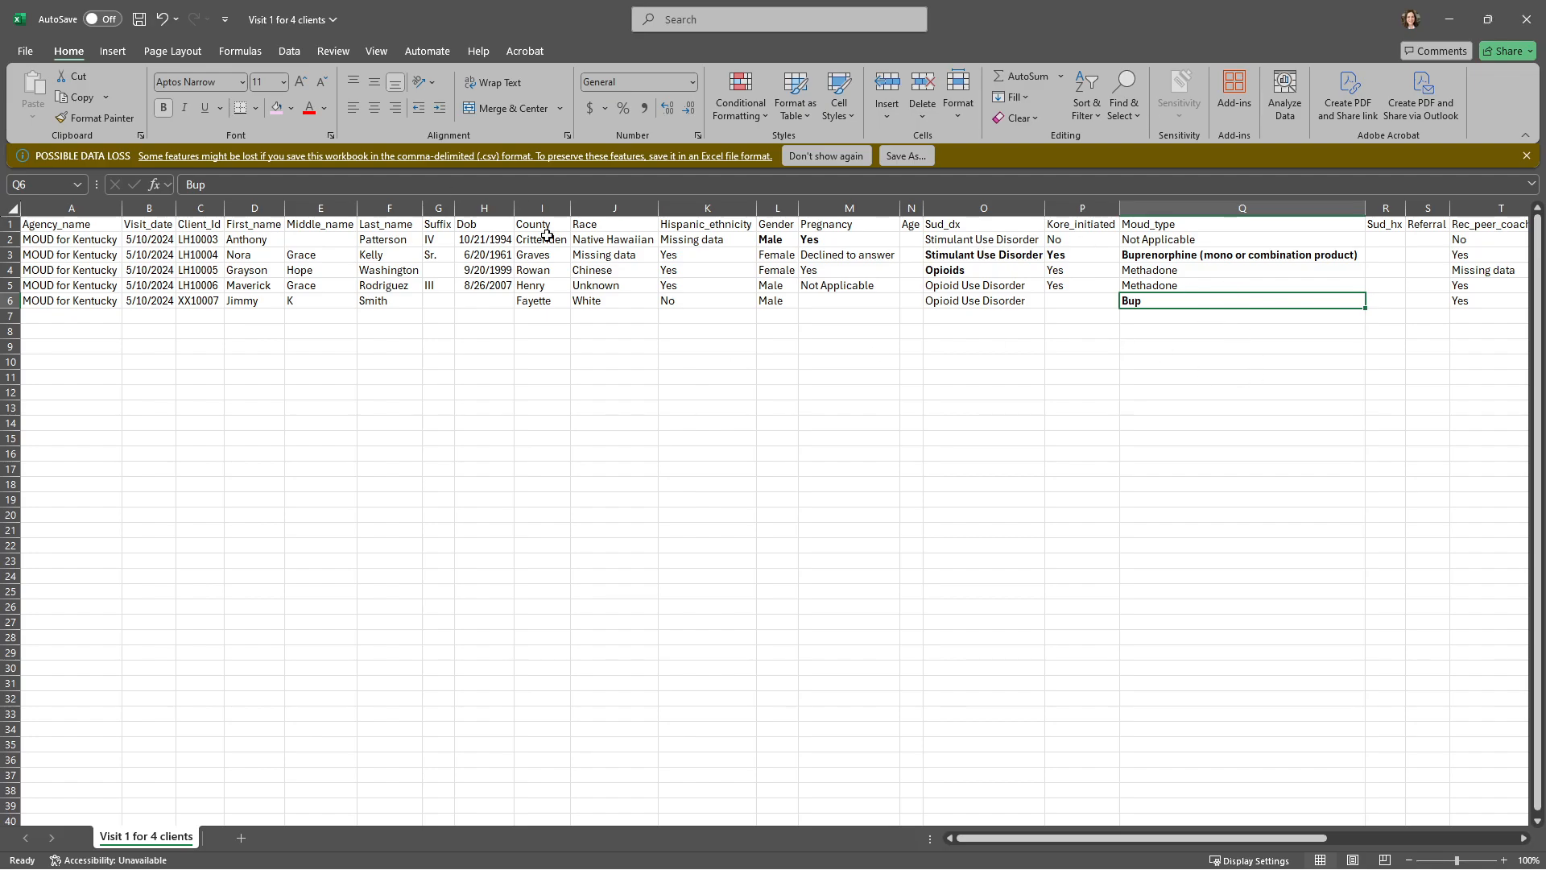
Step: Copy the client record in row 2 of the accept_data_new client 093024 workbook into row 7 of Visit 1 for 4 clients
left_click(81, 315)
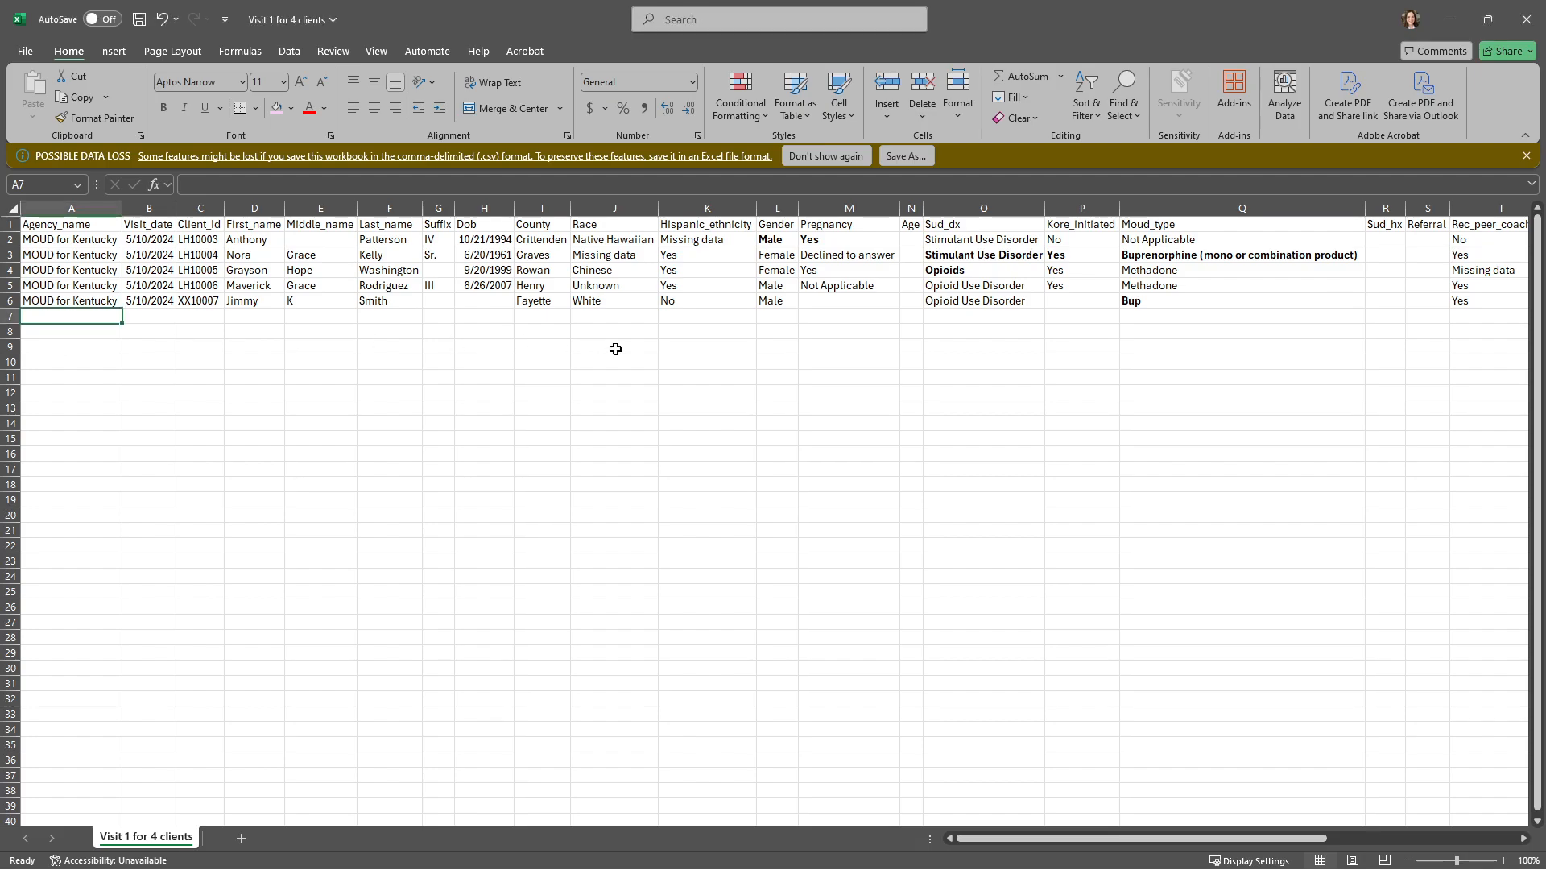
key("alt+Tab")
left_click(10, 260)
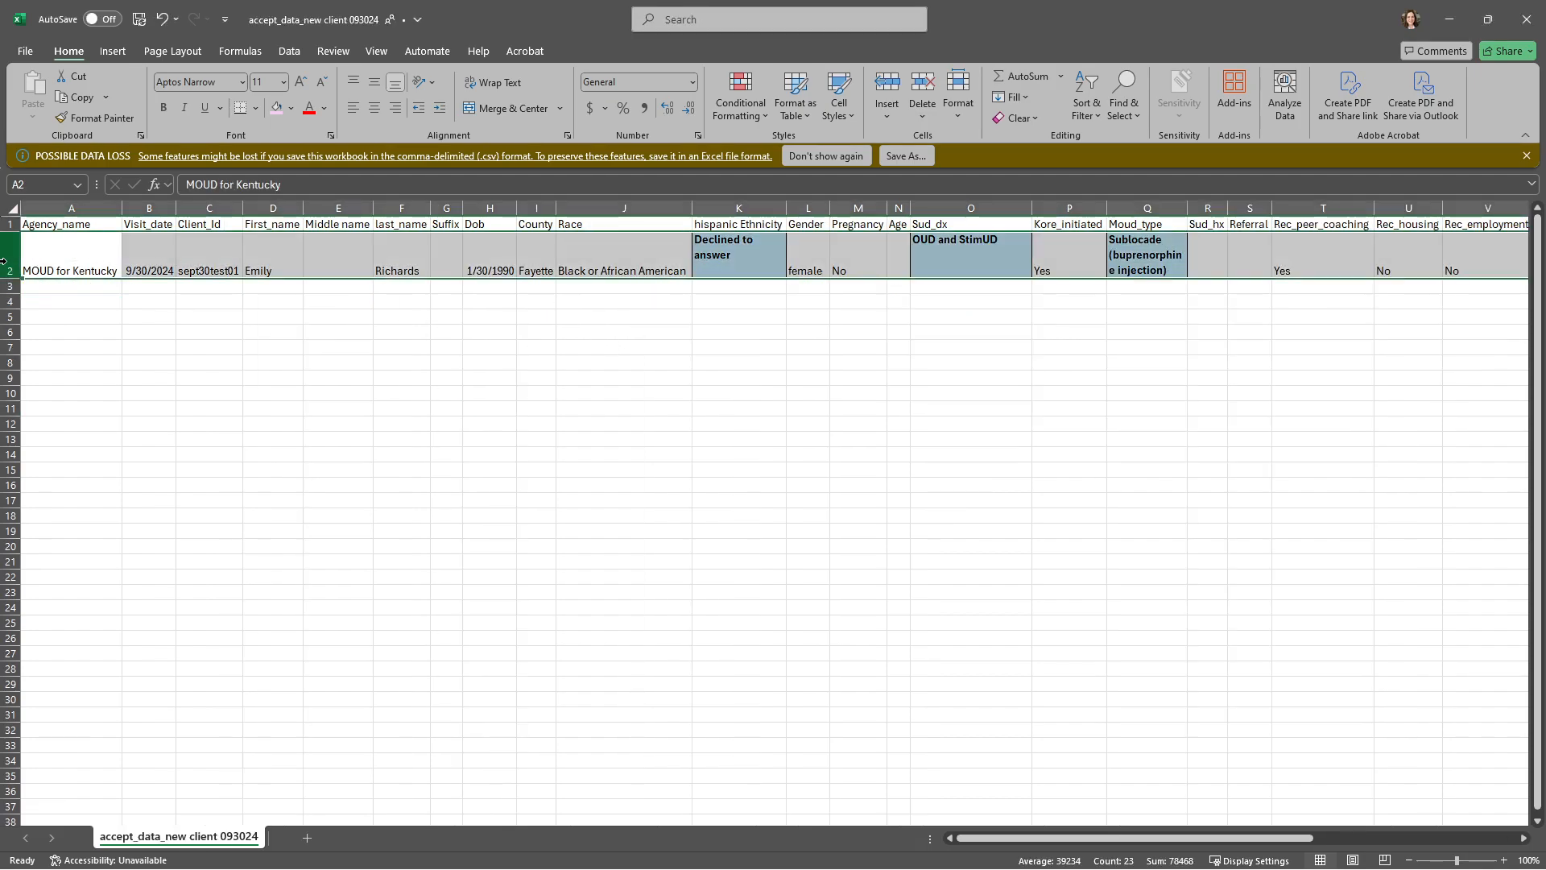
key("ctrl+c")
key("alt+Tab")
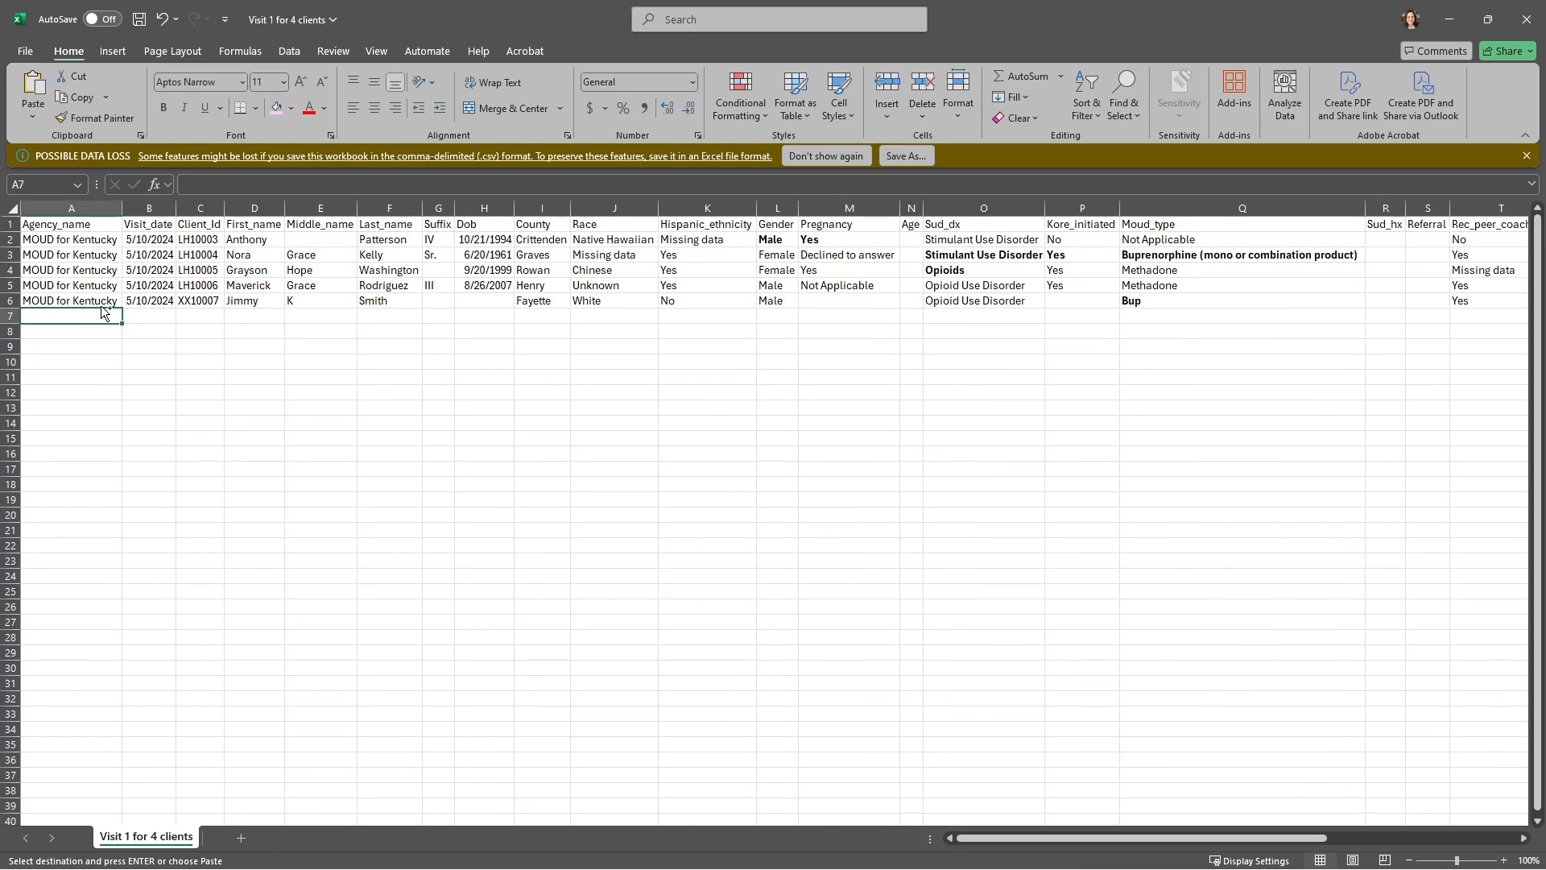
key("ctrl+v")
left_click(137, 331)
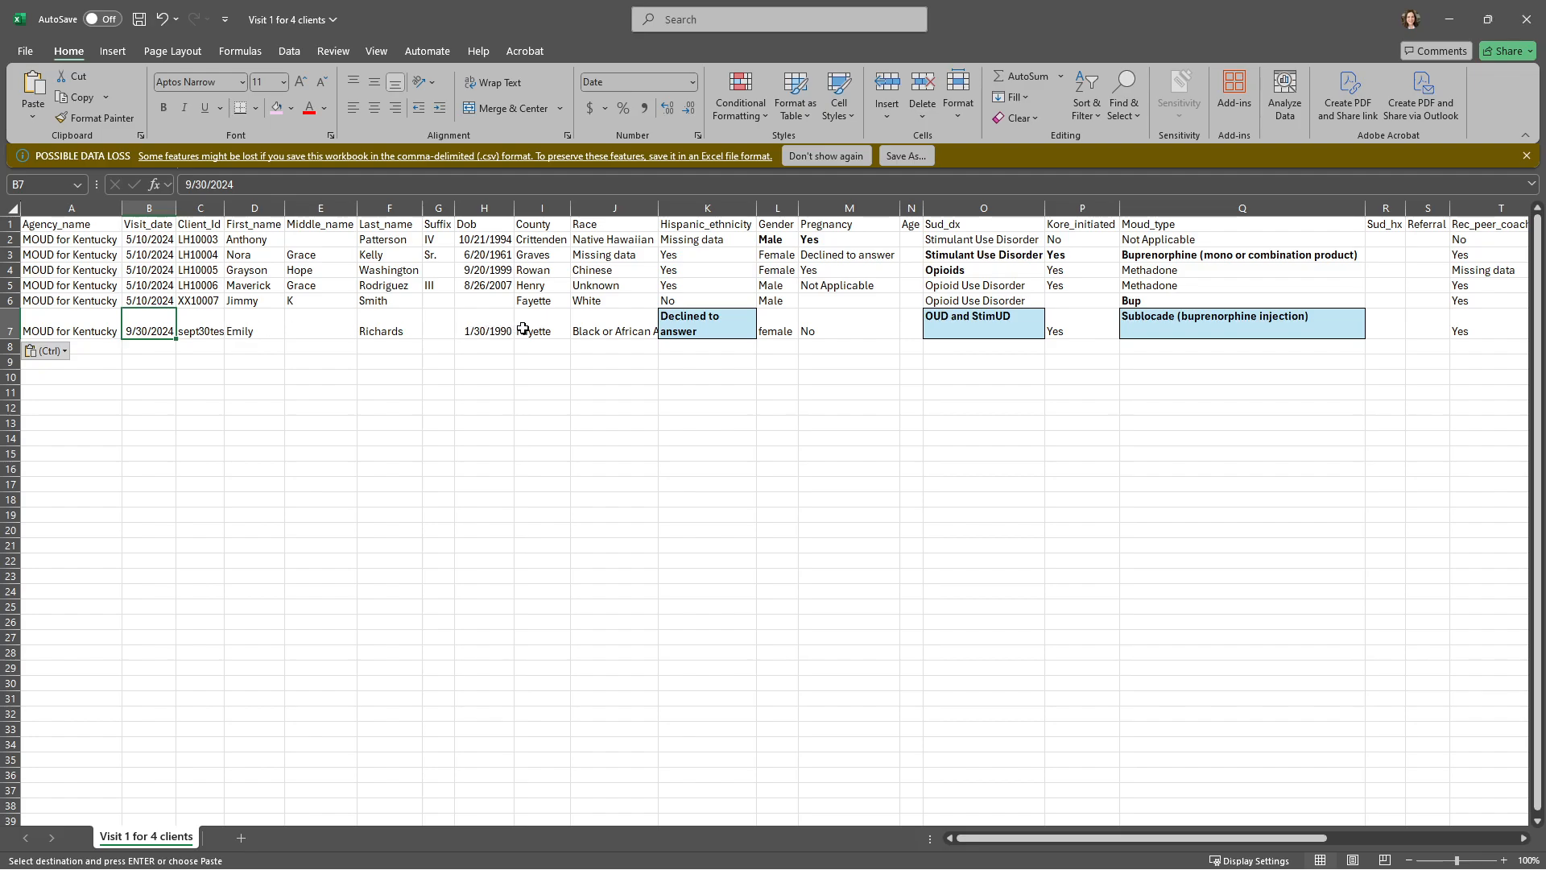
Step: Remove the last digit of the day from the date of birth in row 7, and save the workbook
left_click(485, 330)
double_click(486, 331)
key("BackSpace")
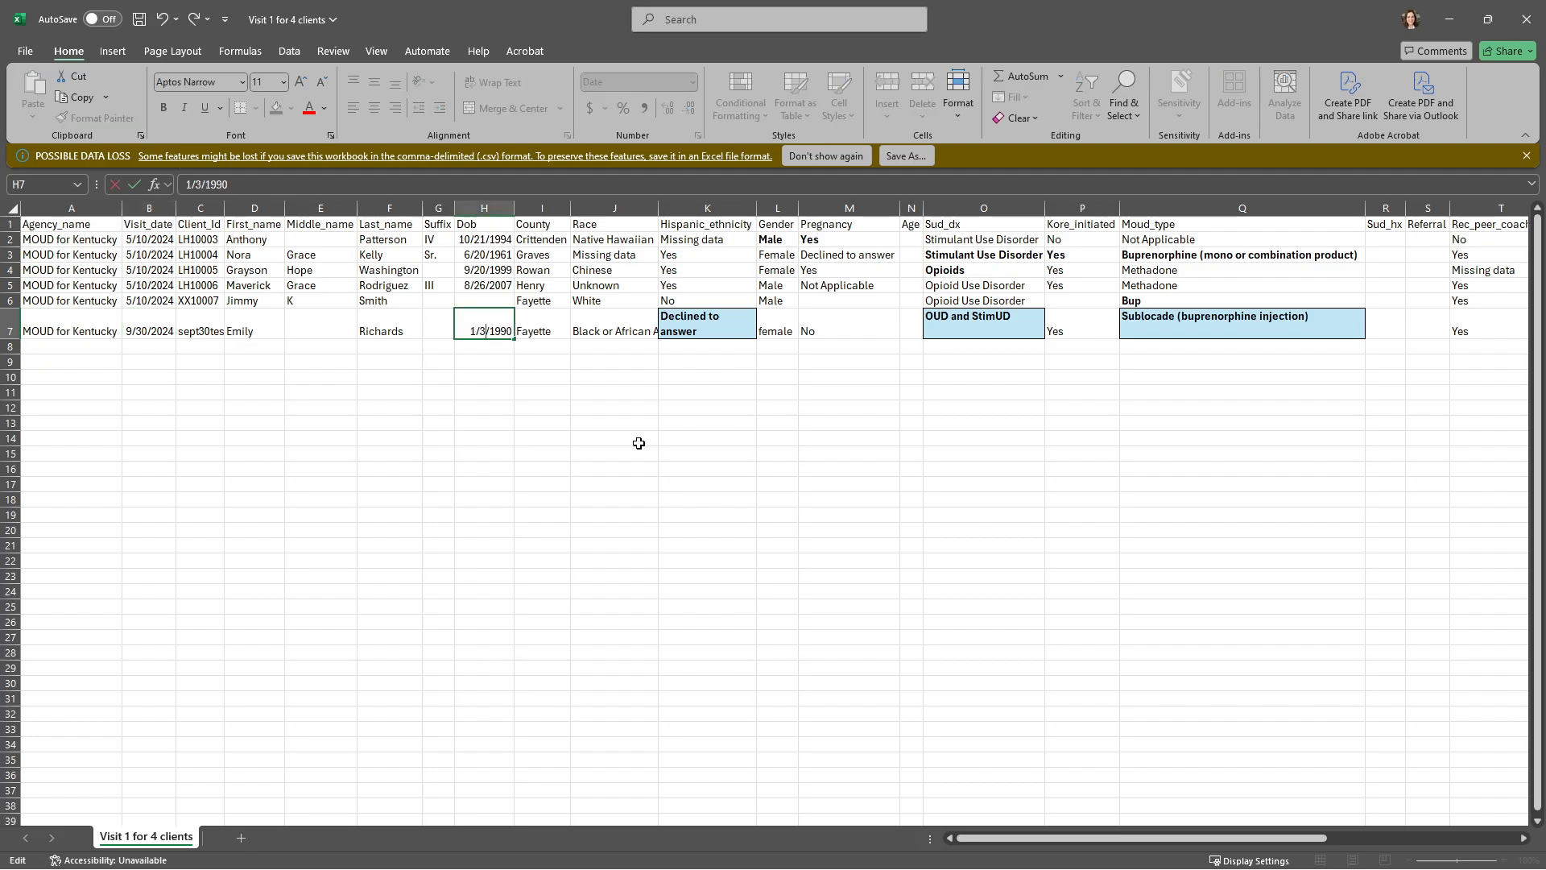
key("Return")
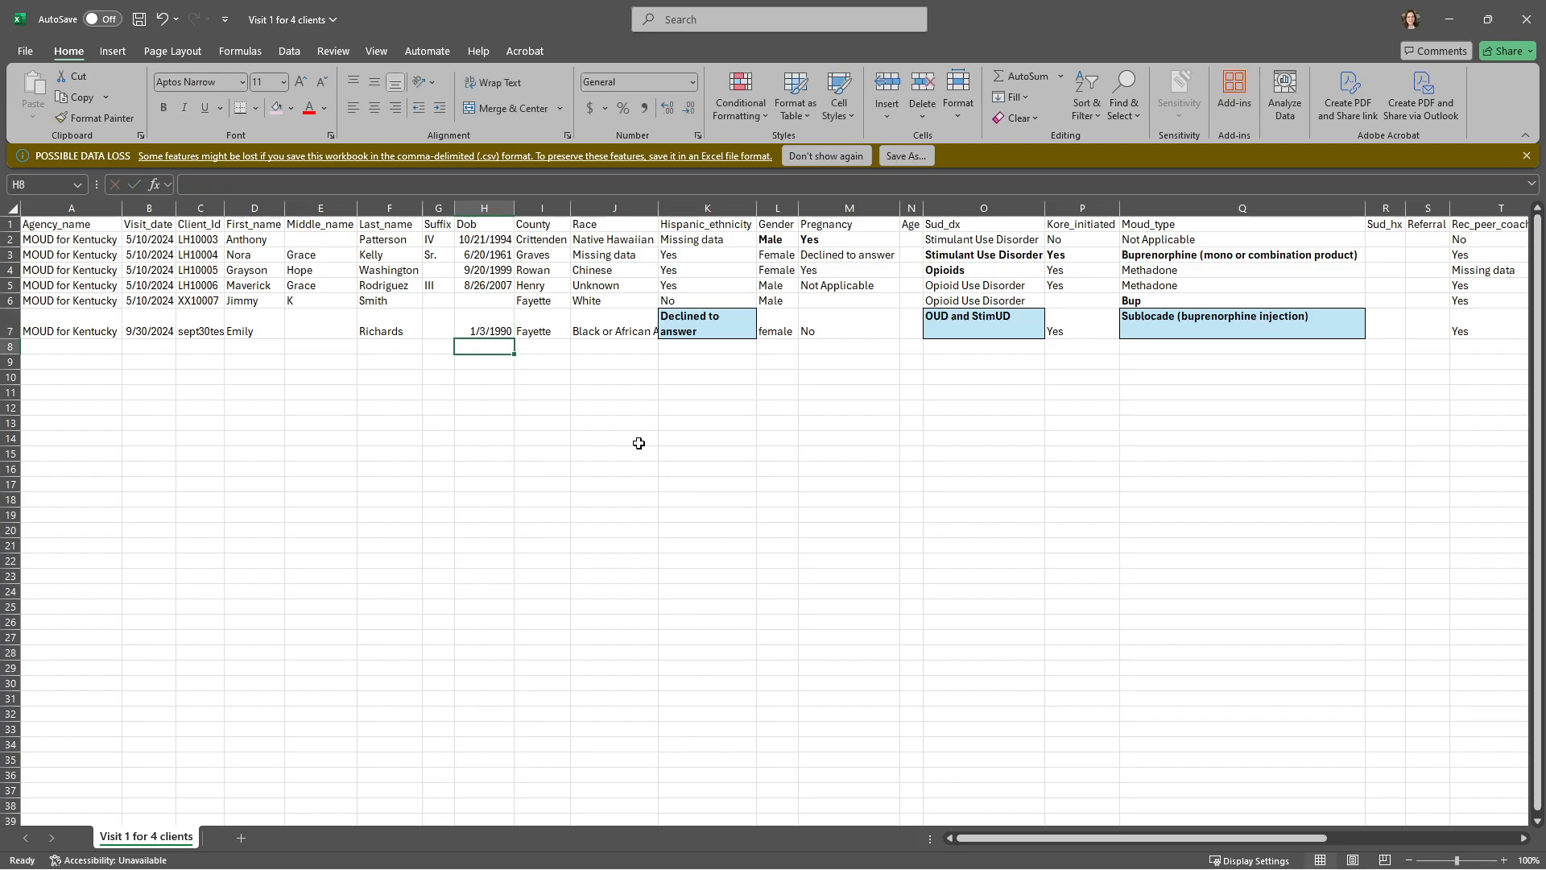
key("ctrl+s")
Step: Set Rec_peer_coaching in row 7 to No
left_click(1493, 324)
type("No")
key("Return")
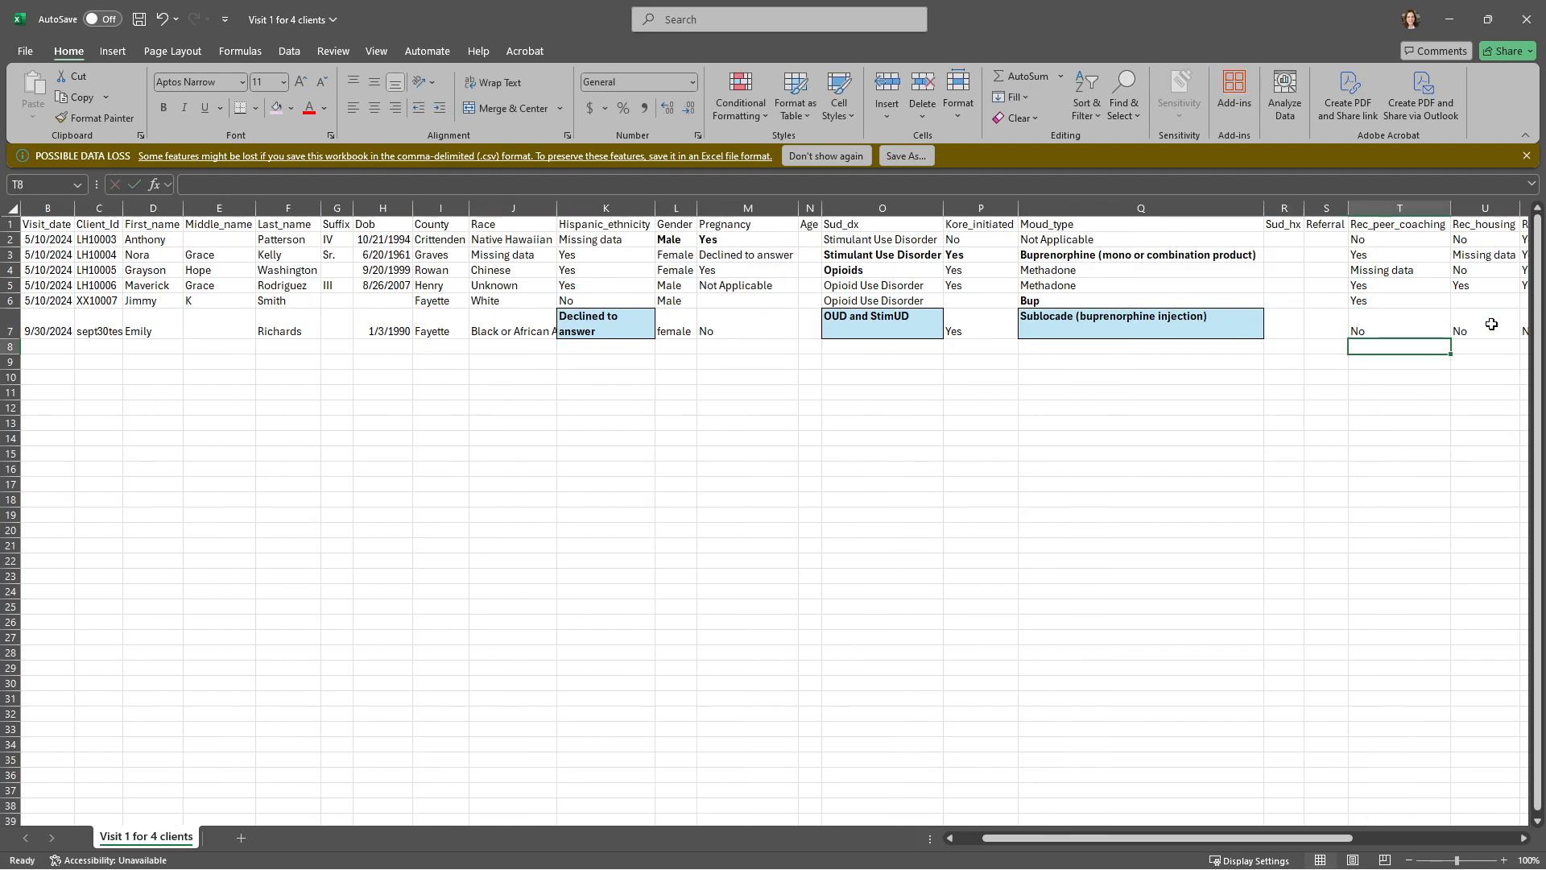
Step: Replace the Notes entry in row 7 with "Created new record for upload"
left_click_drag(1244, 841, 1409, 841)
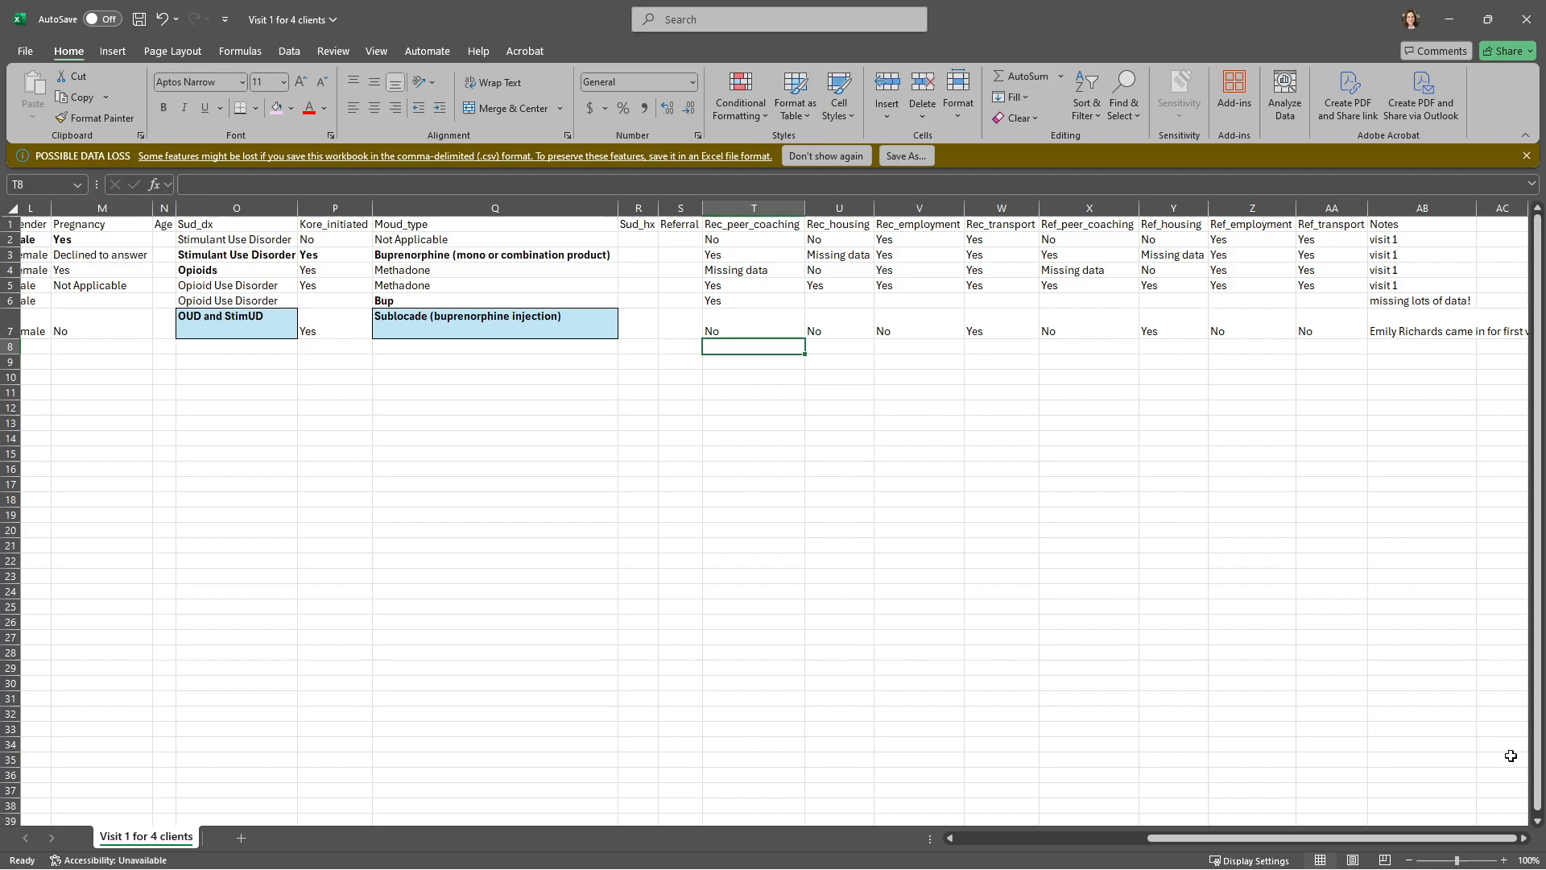
left_click(1396, 322)
type("Created new record fo")
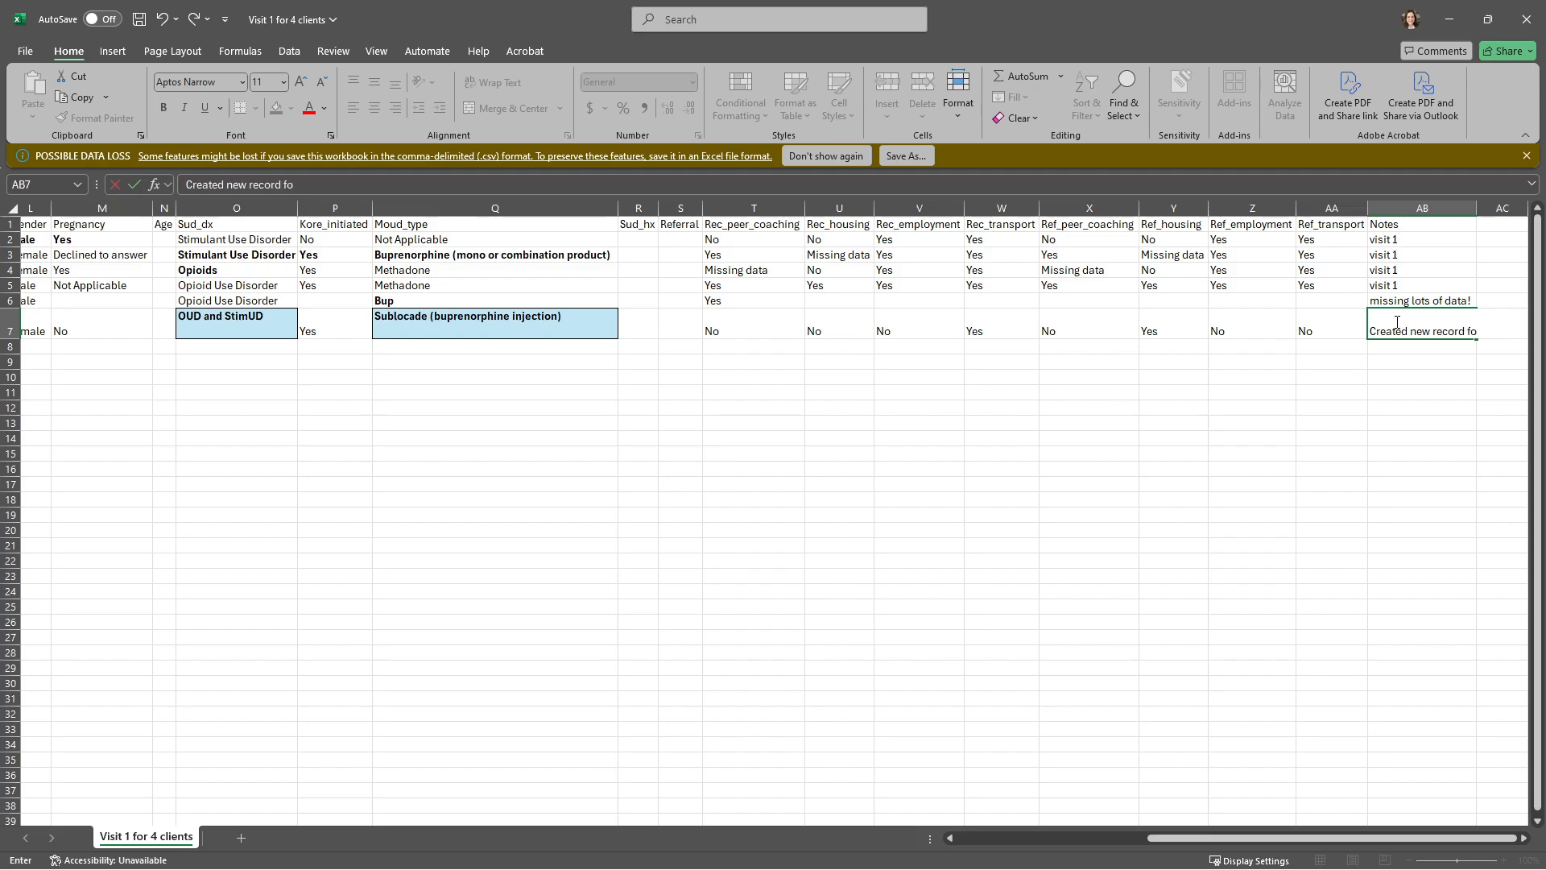
type("load")
key("Return")
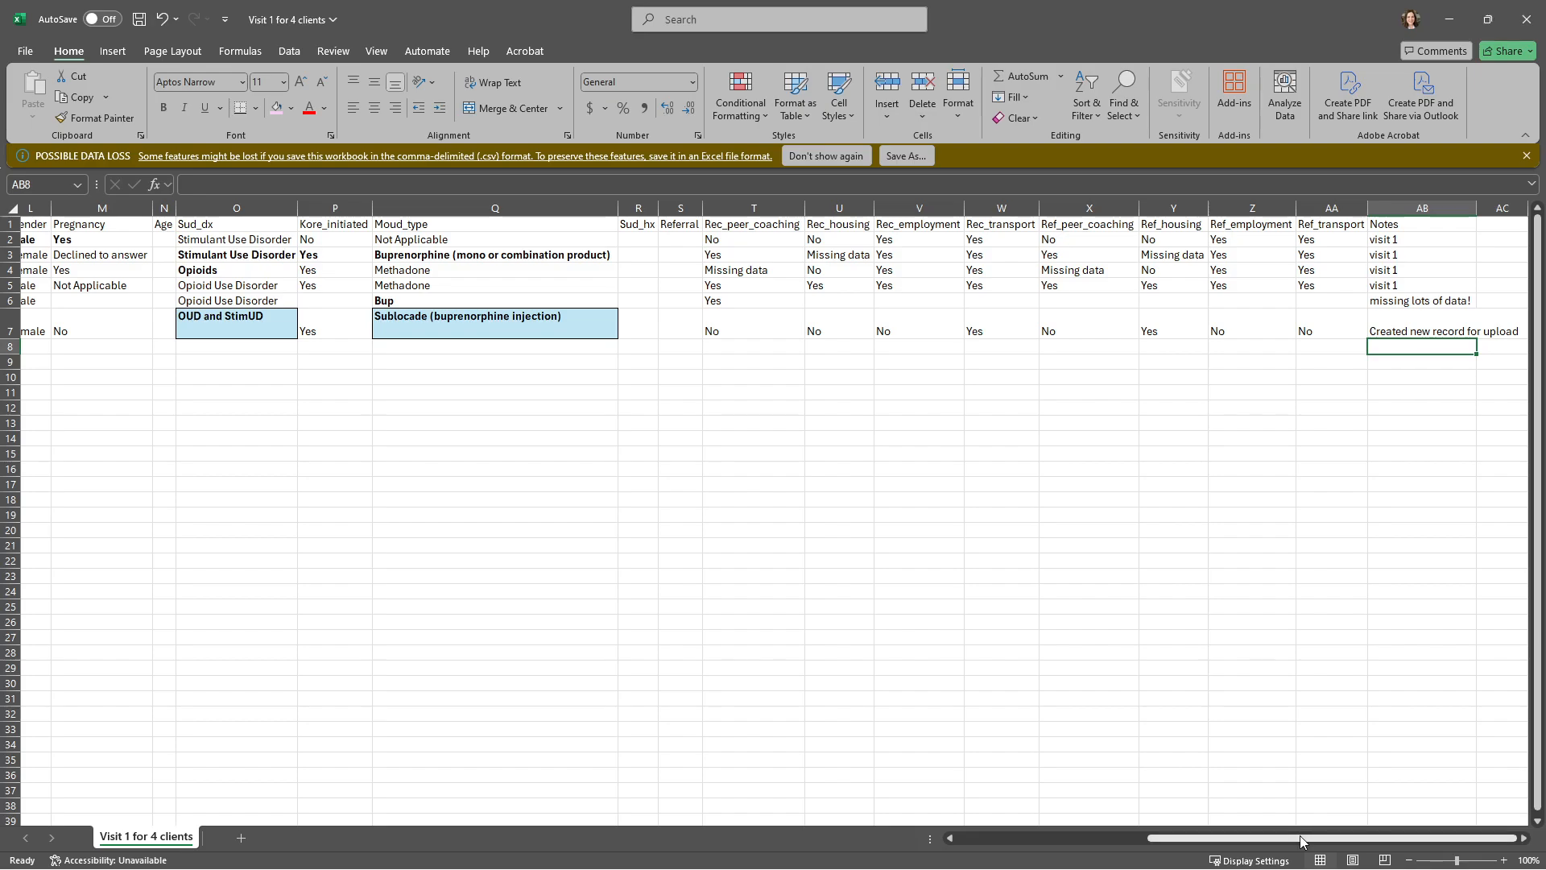
Step: Fill the bold cells O3:Q3 and L2:M2 with light pink
left_click_drag(1321, 838, 1130, 838)
left_click(720, 544)
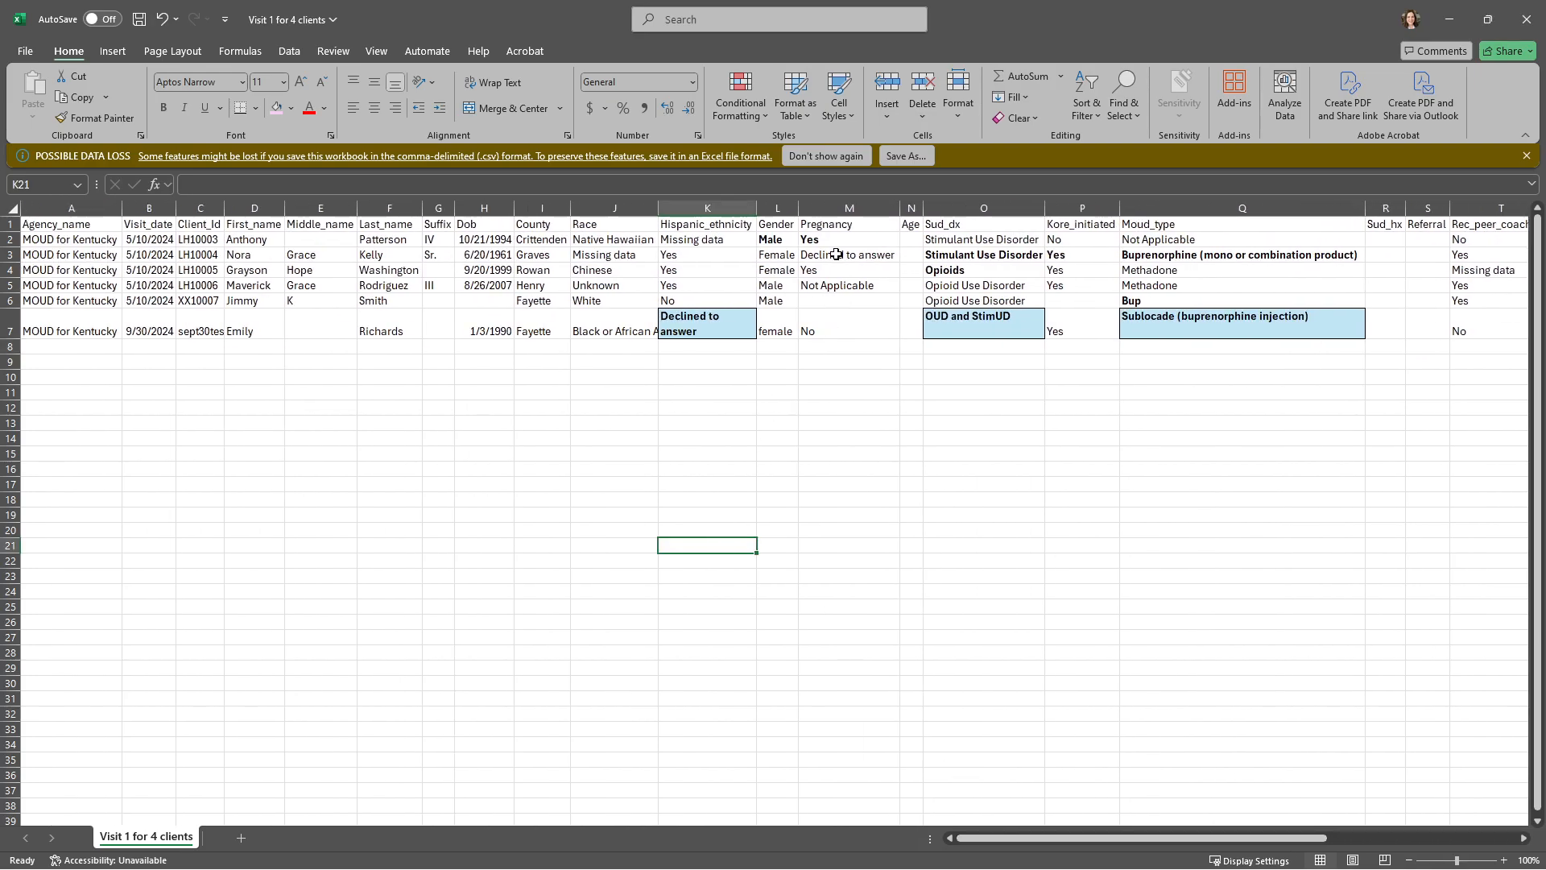
left_click_drag(1190, 254, 966, 254)
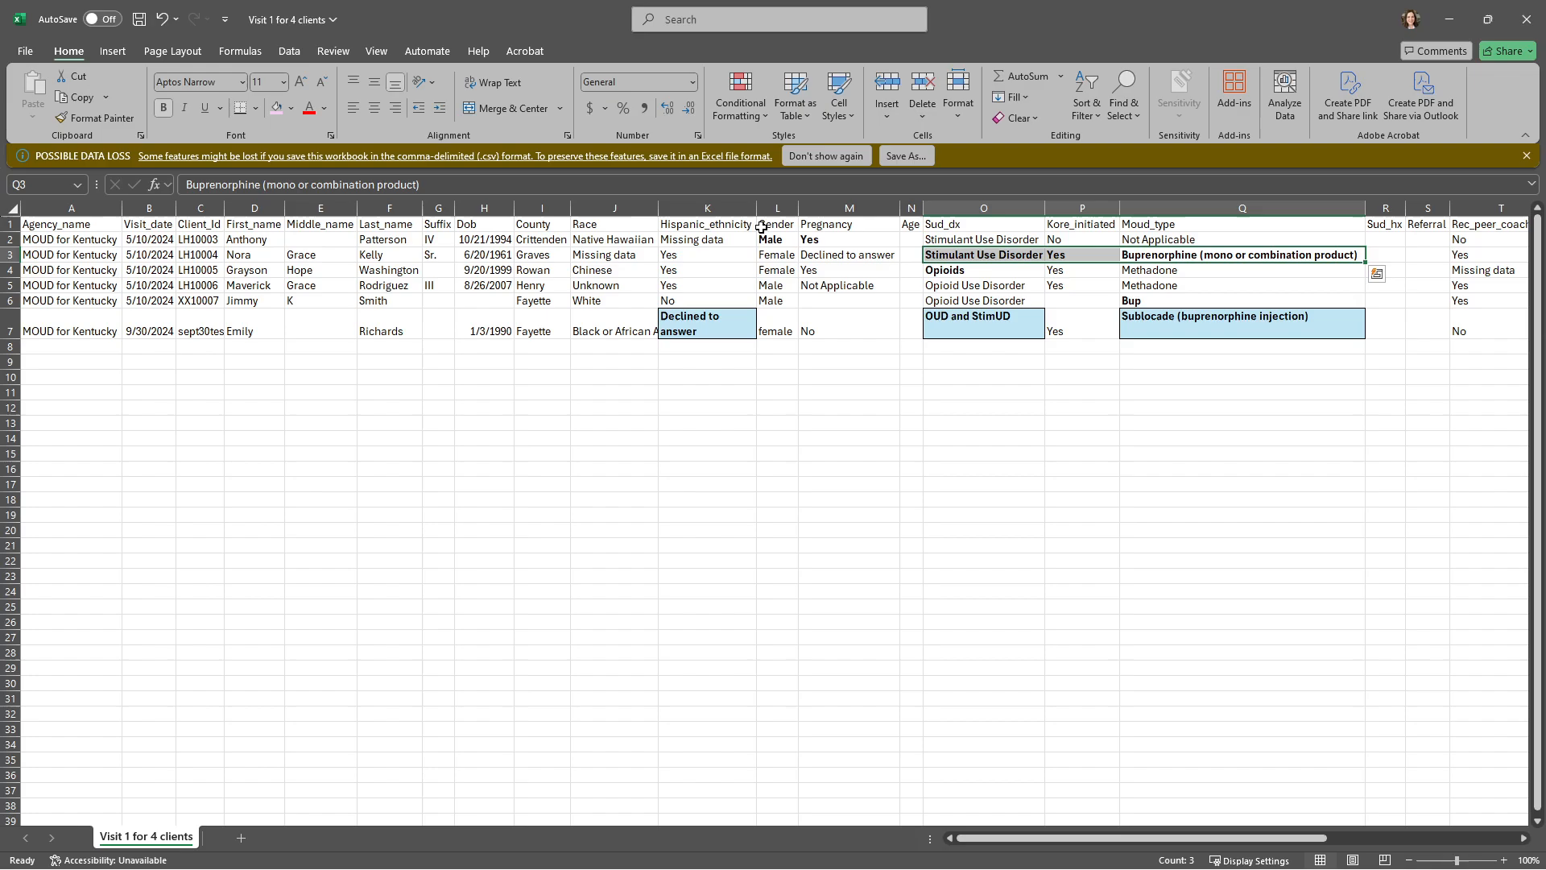
left_click(255, 108)
left_click(276, 108)
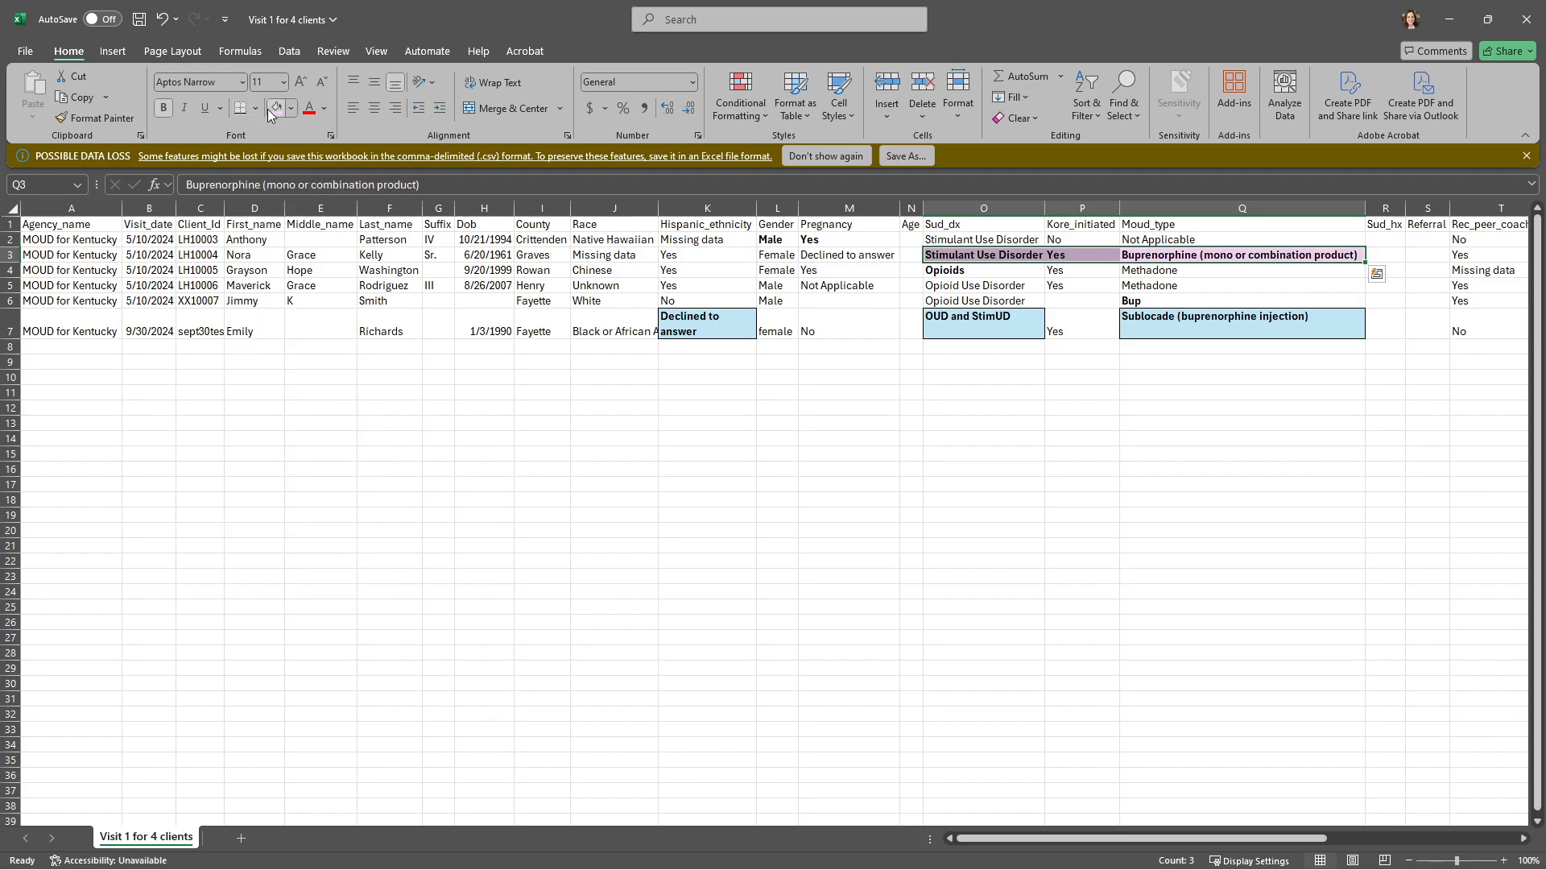
left_click_drag(852, 242, 775, 240)
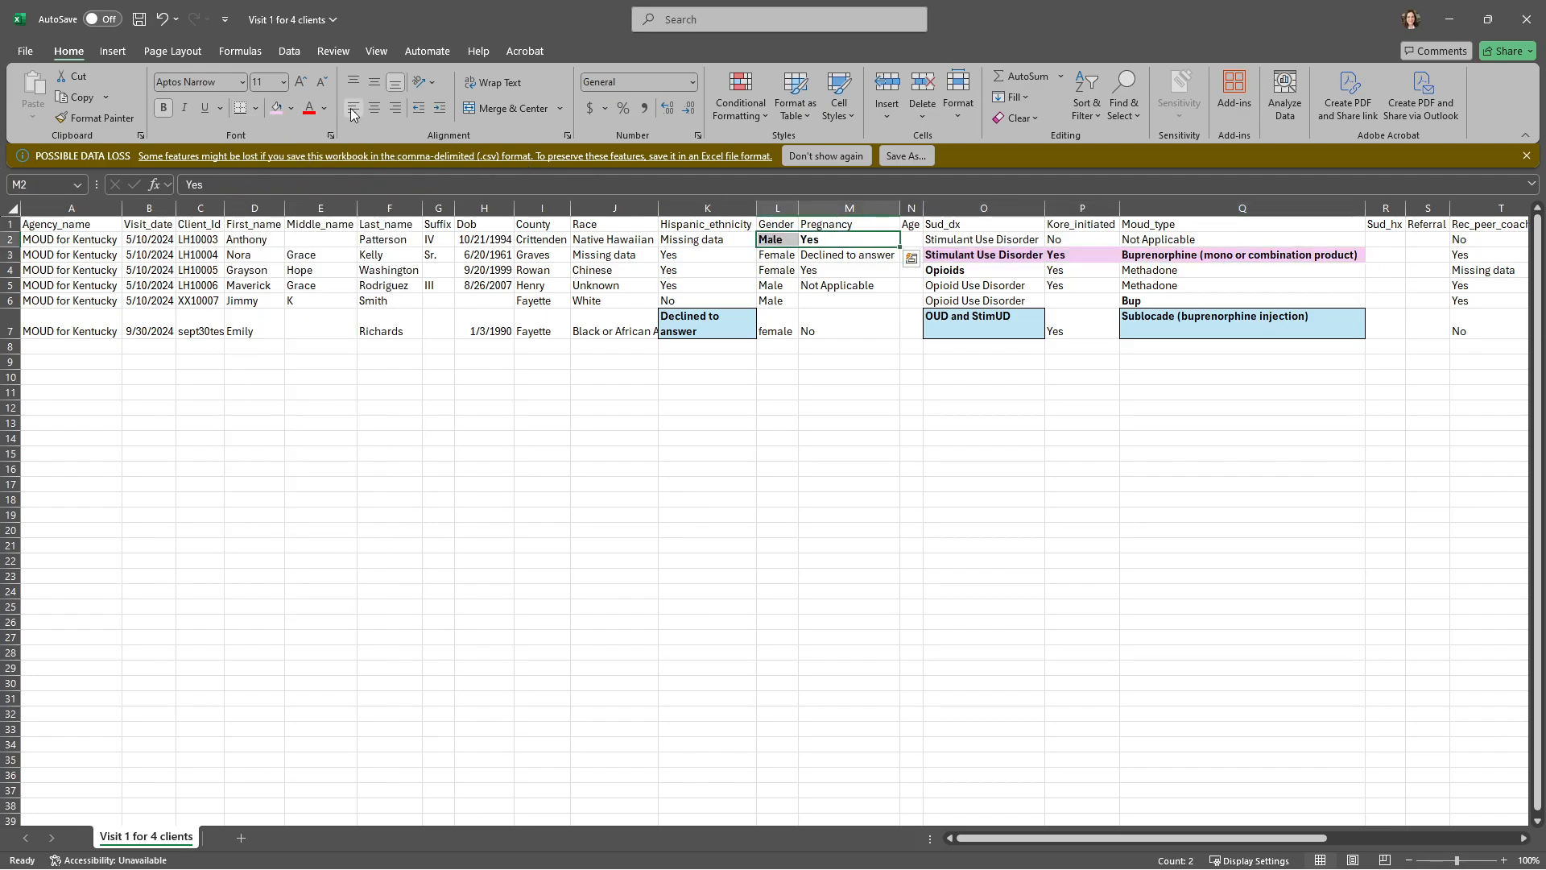
left_click(276, 108)
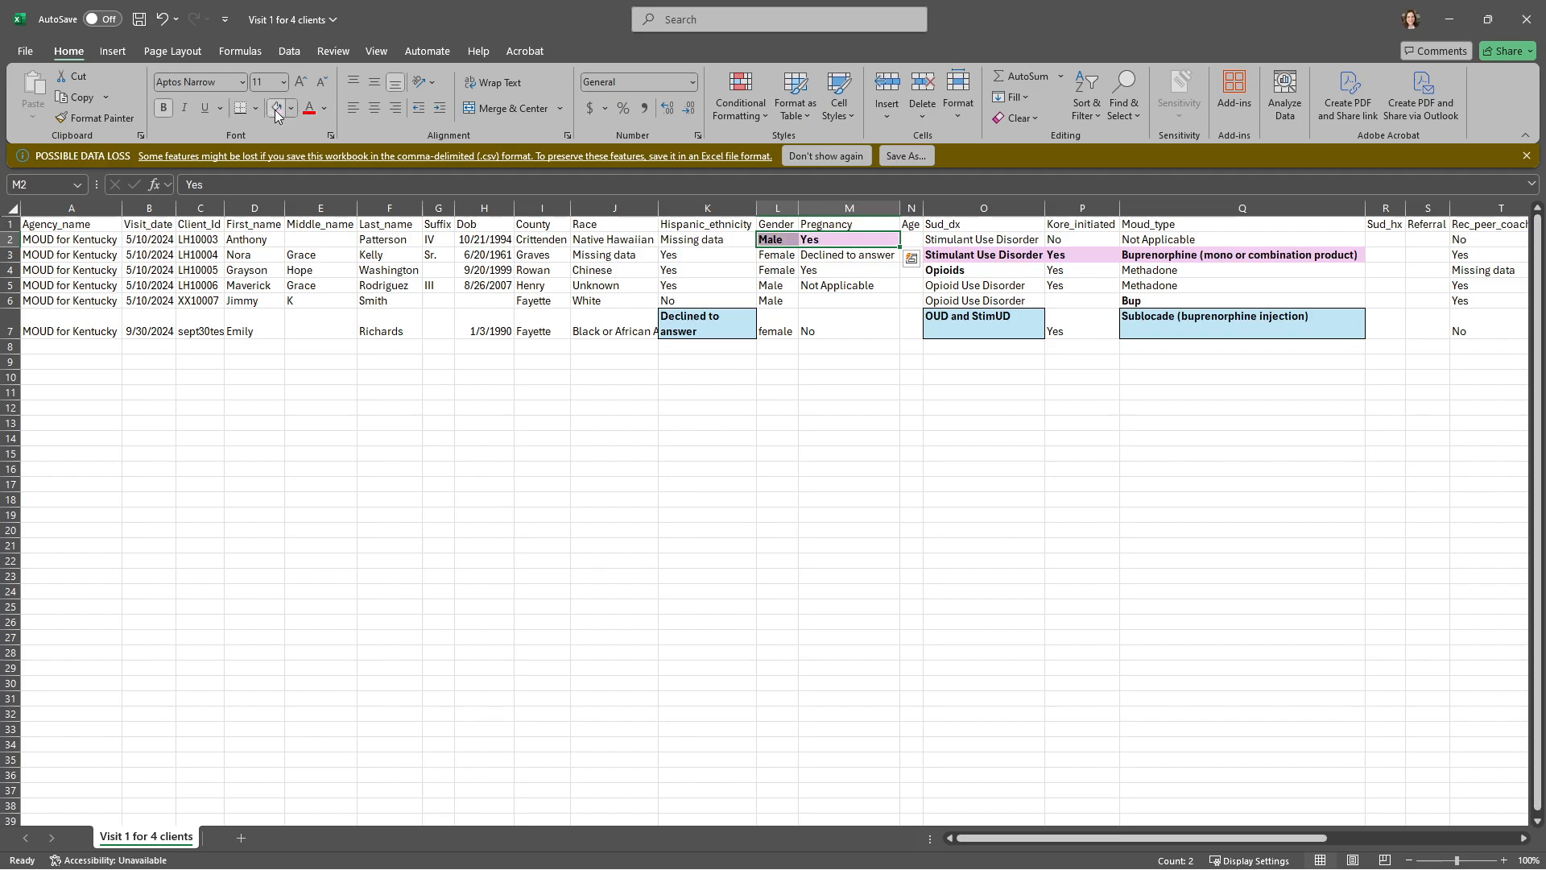
Step: Fill the Opioids cell in row 4 and the Bup cell in row 6 with light blue
left_click(1007, 276)
left_click(1129, 299, "ctrl")
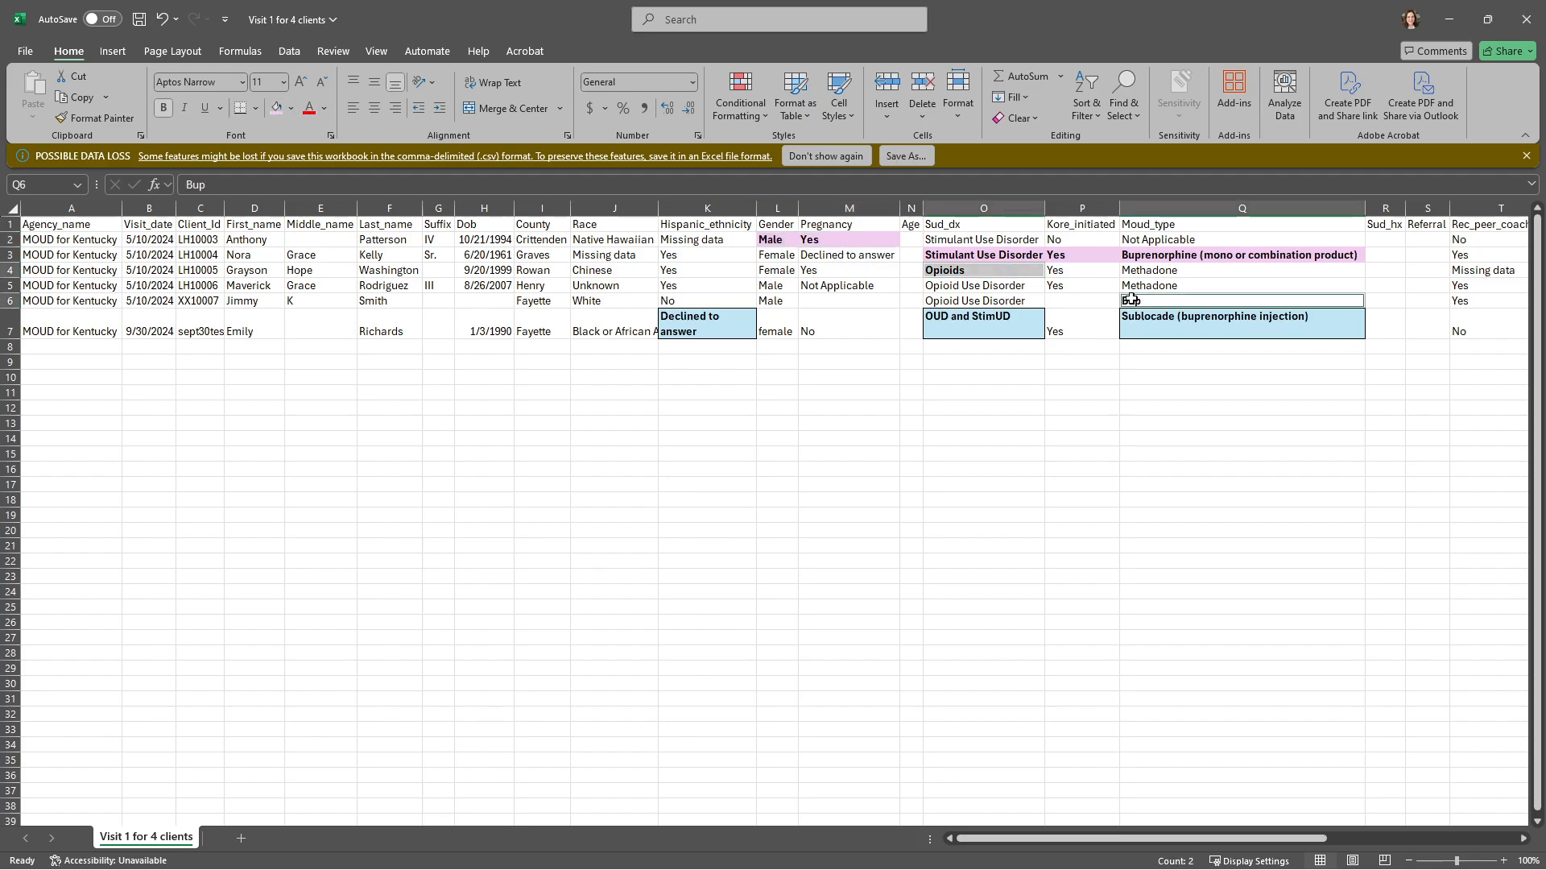
left_click(293, 111)
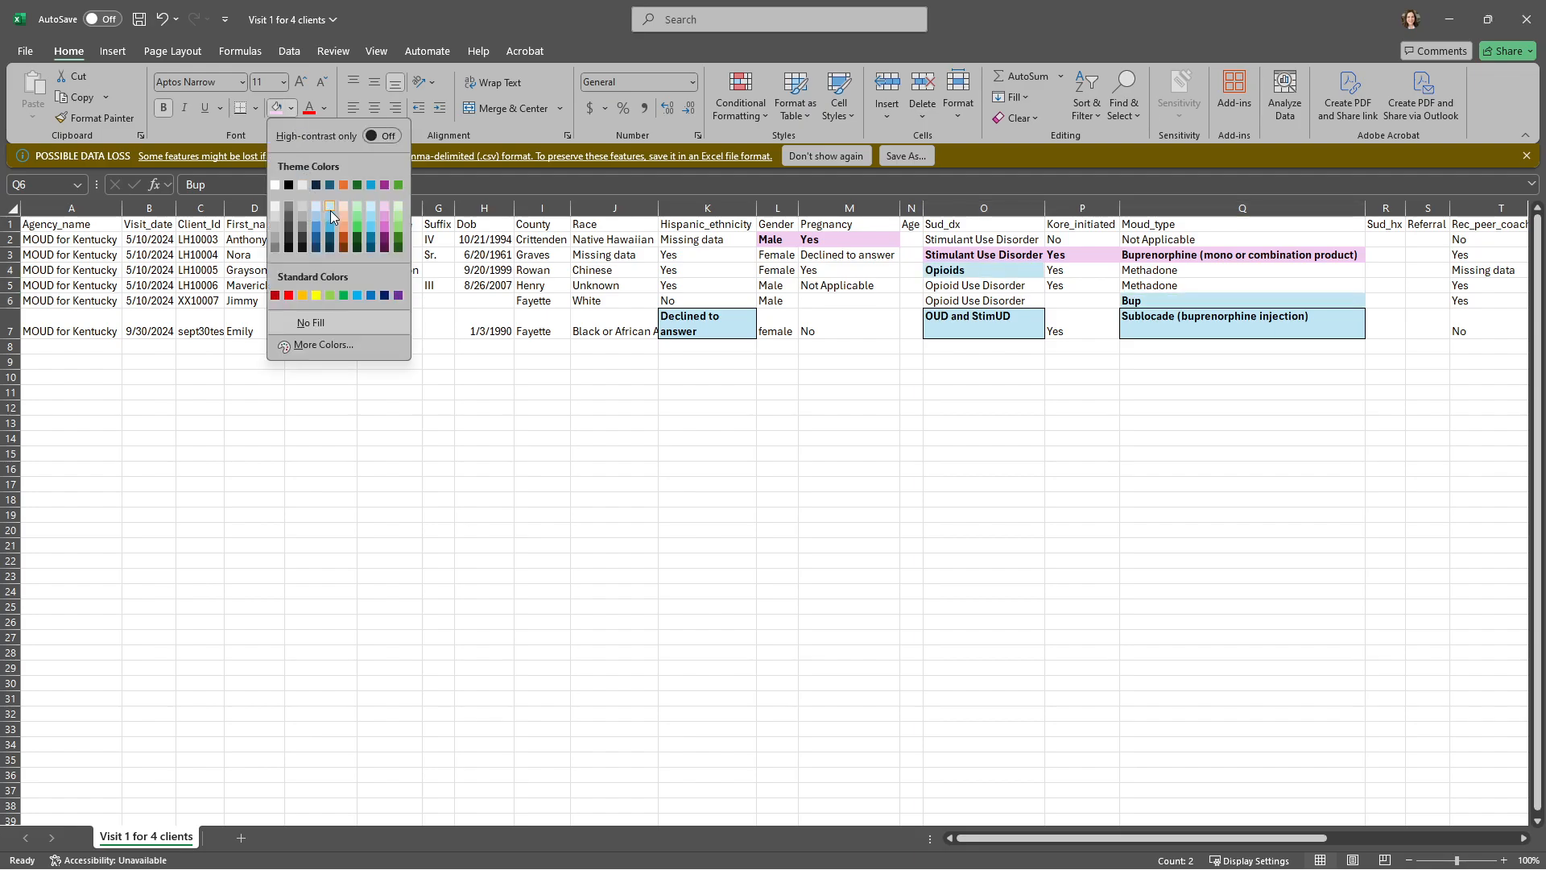
left_click(330, 210)
Step: Remove the fill colour from K7:Q7, the Hispanic_ethnicity through Moud_type cells in row 7
left_click_drag(715, 325, 1180, 339)
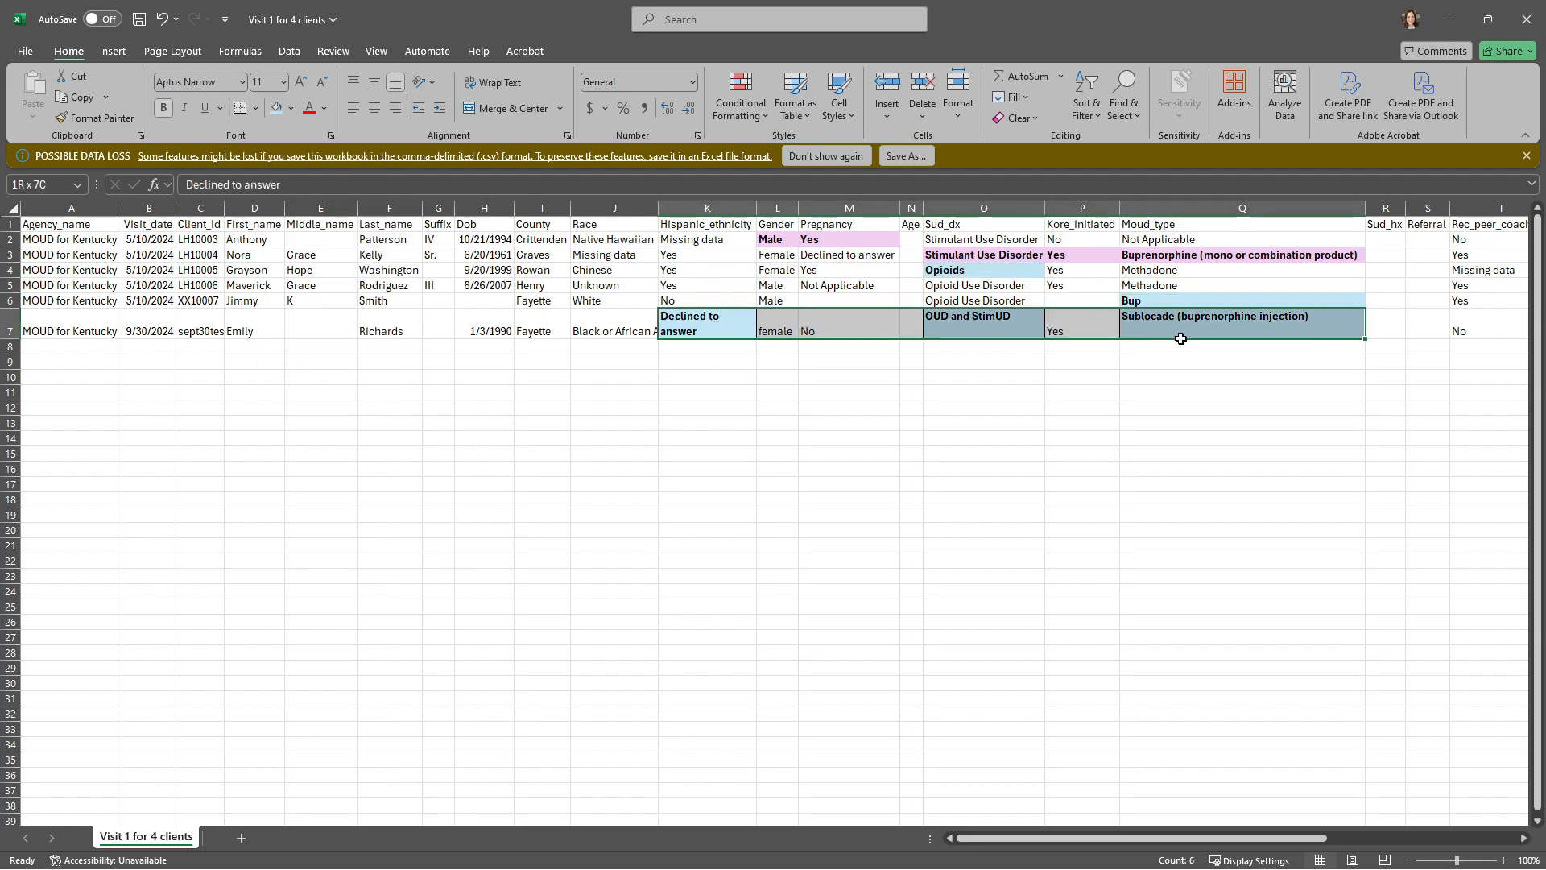
left_click(291, 108)
left_click(328, 325)
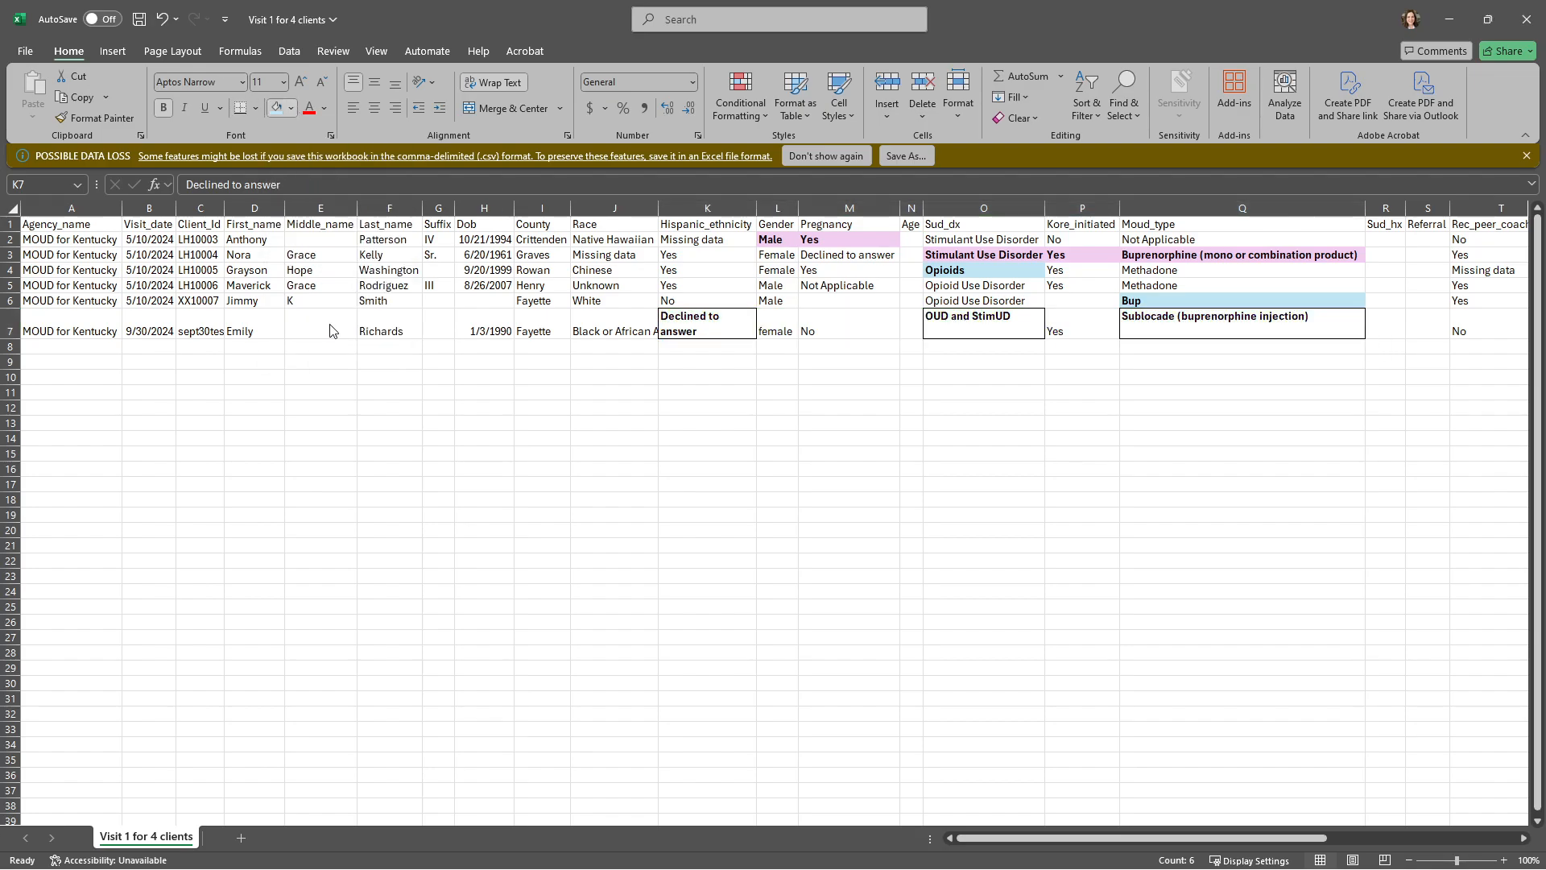
Step: Fill the Dob cell in row 7 with light orange, and save and close the workbook
left_click(500, 330)
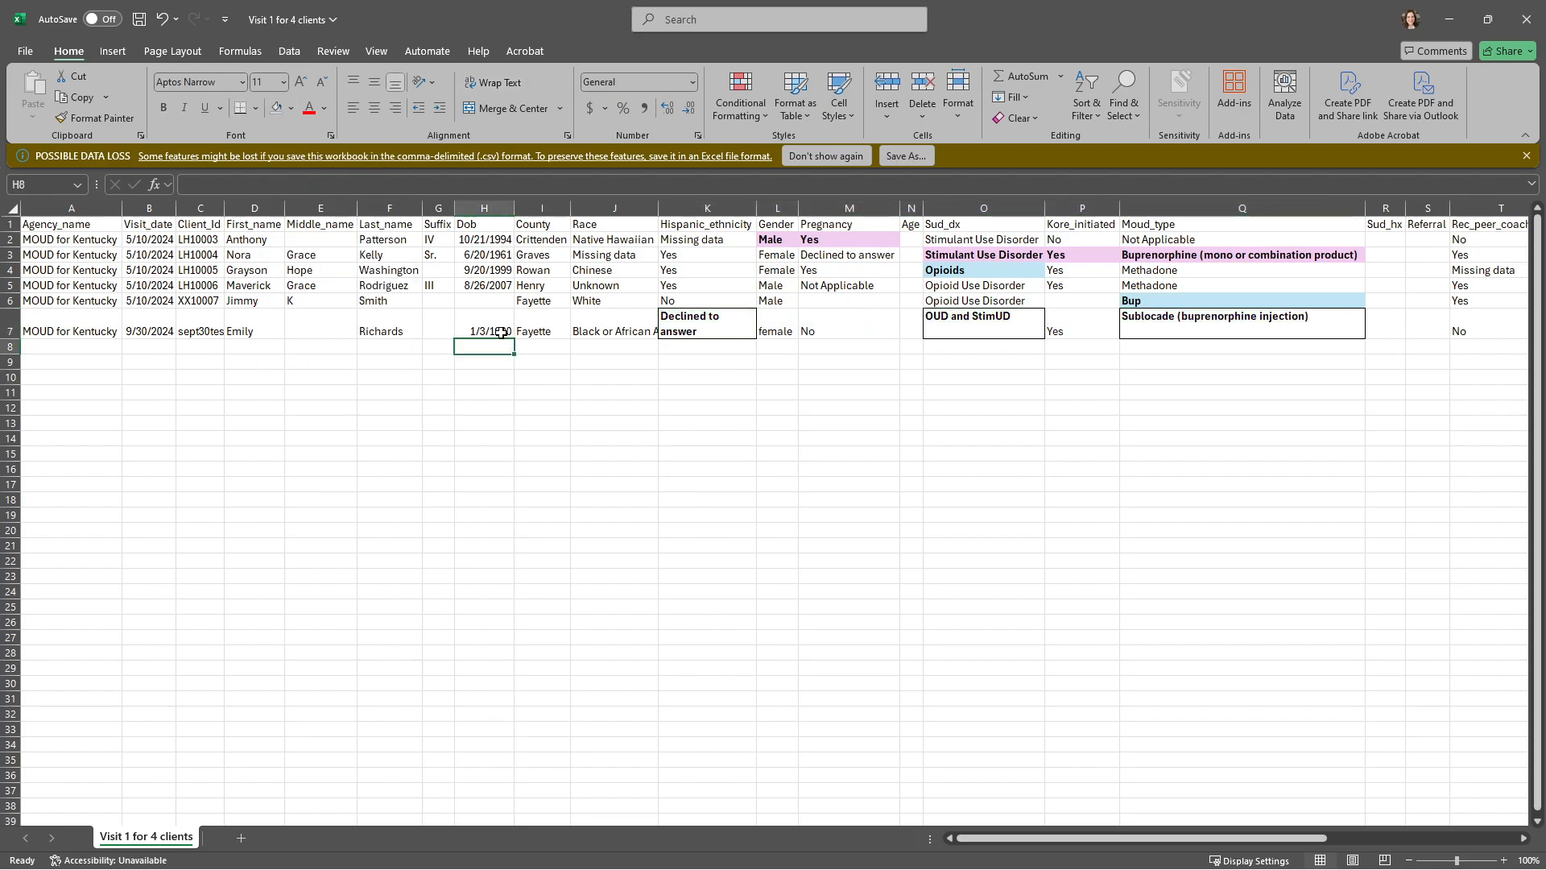
left_click(291, 108)
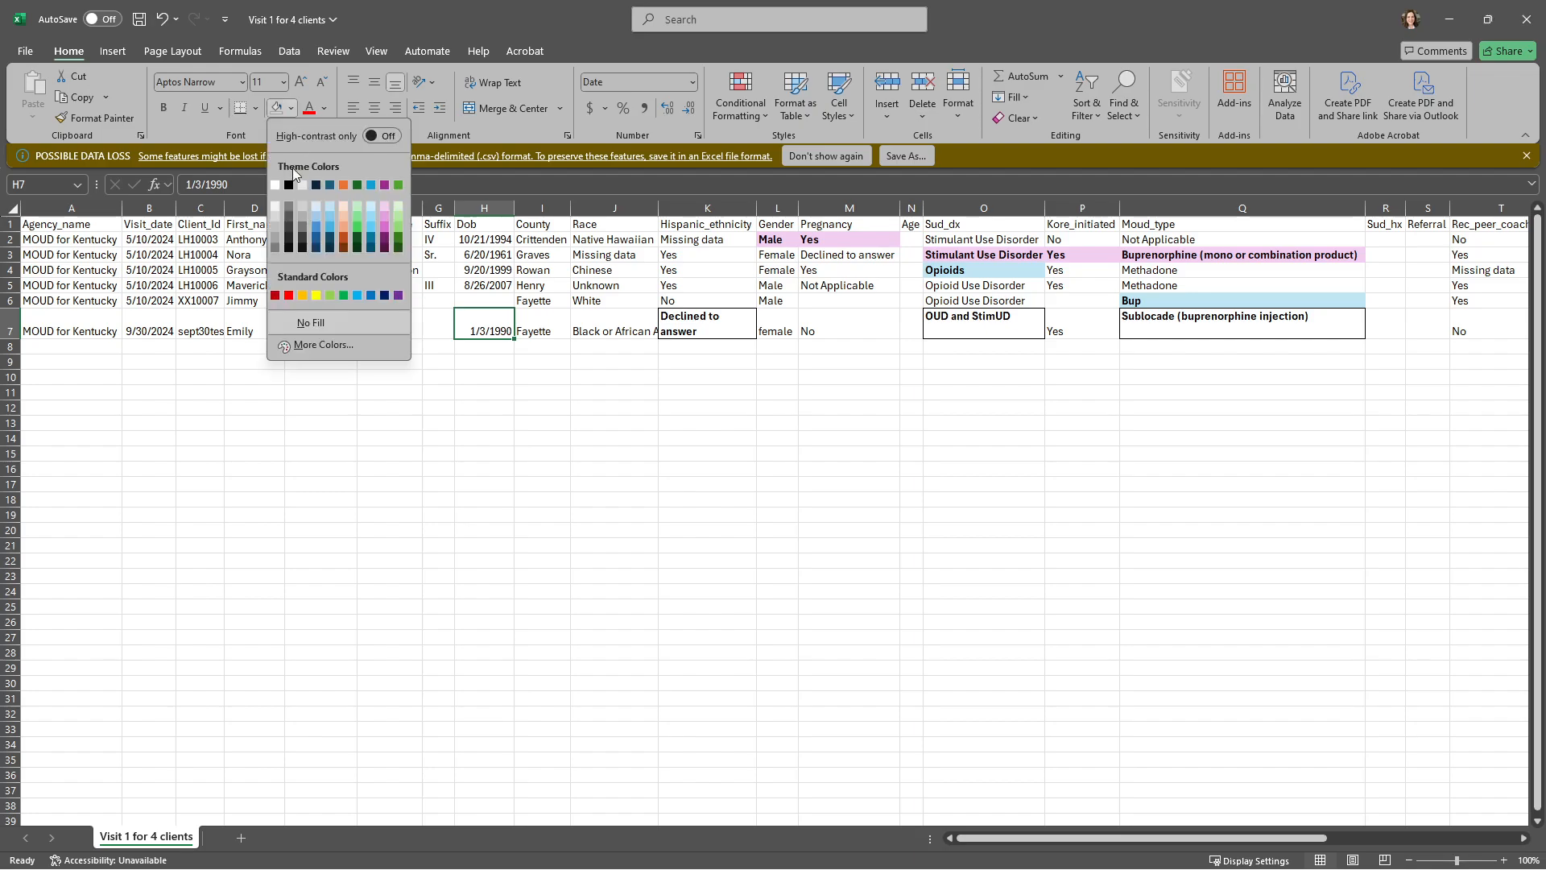
left_click(346, 220)
left_click(617, 436)
key("ctrl+s")
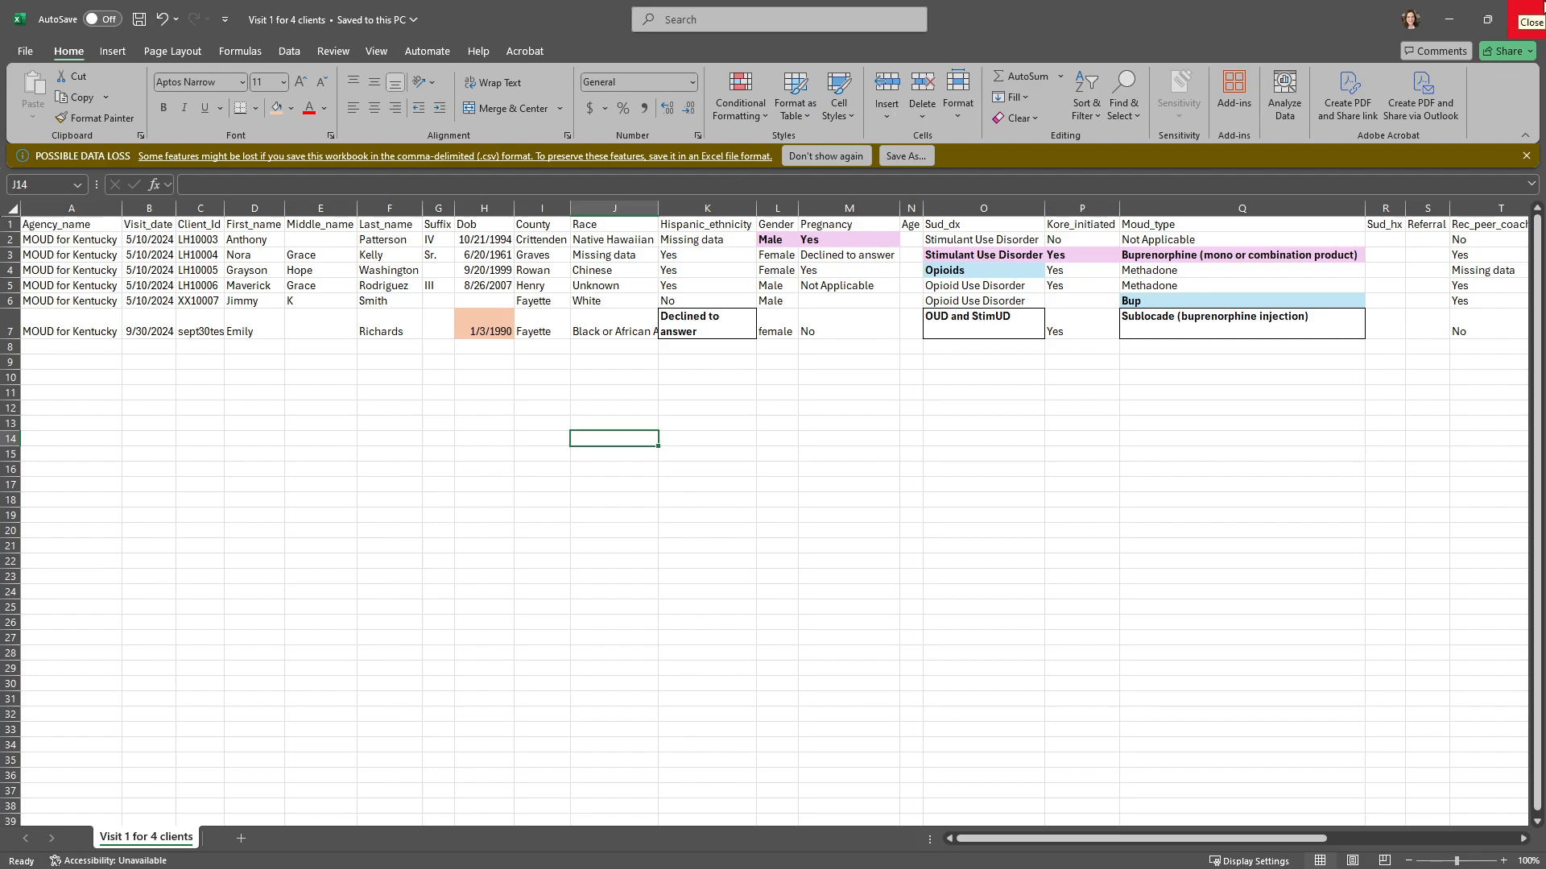
left_click(1534, 10)
left_click(1449, 20)
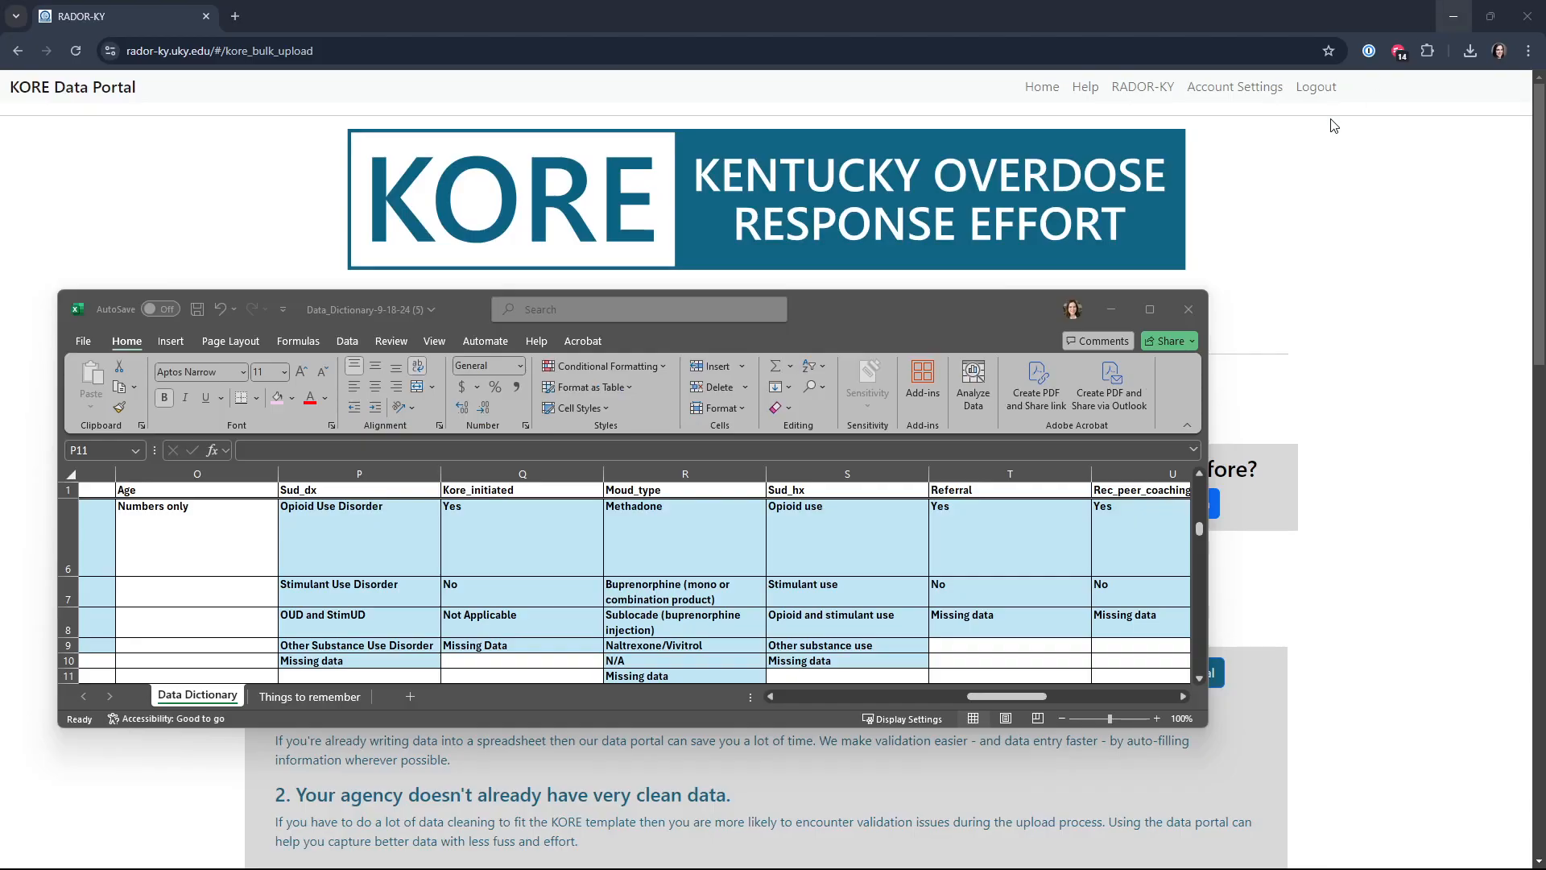
Step: In the KORE Data Portal, submit "Visit 1 for 4 clients.csv" through the bulk data file import
left_click(1172, 503)
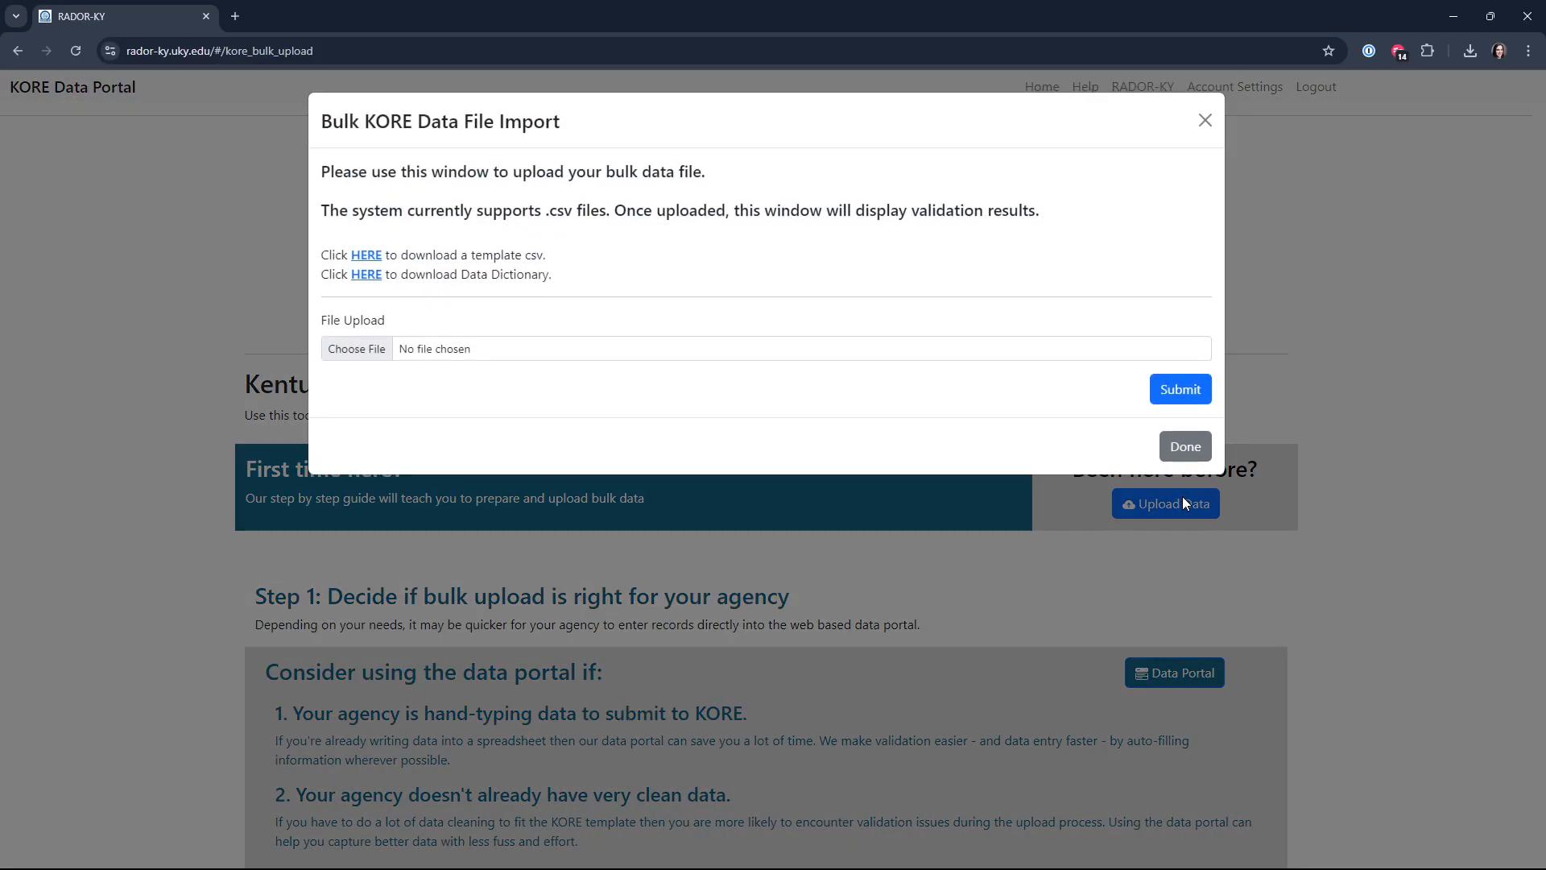
left_click(379, 347)
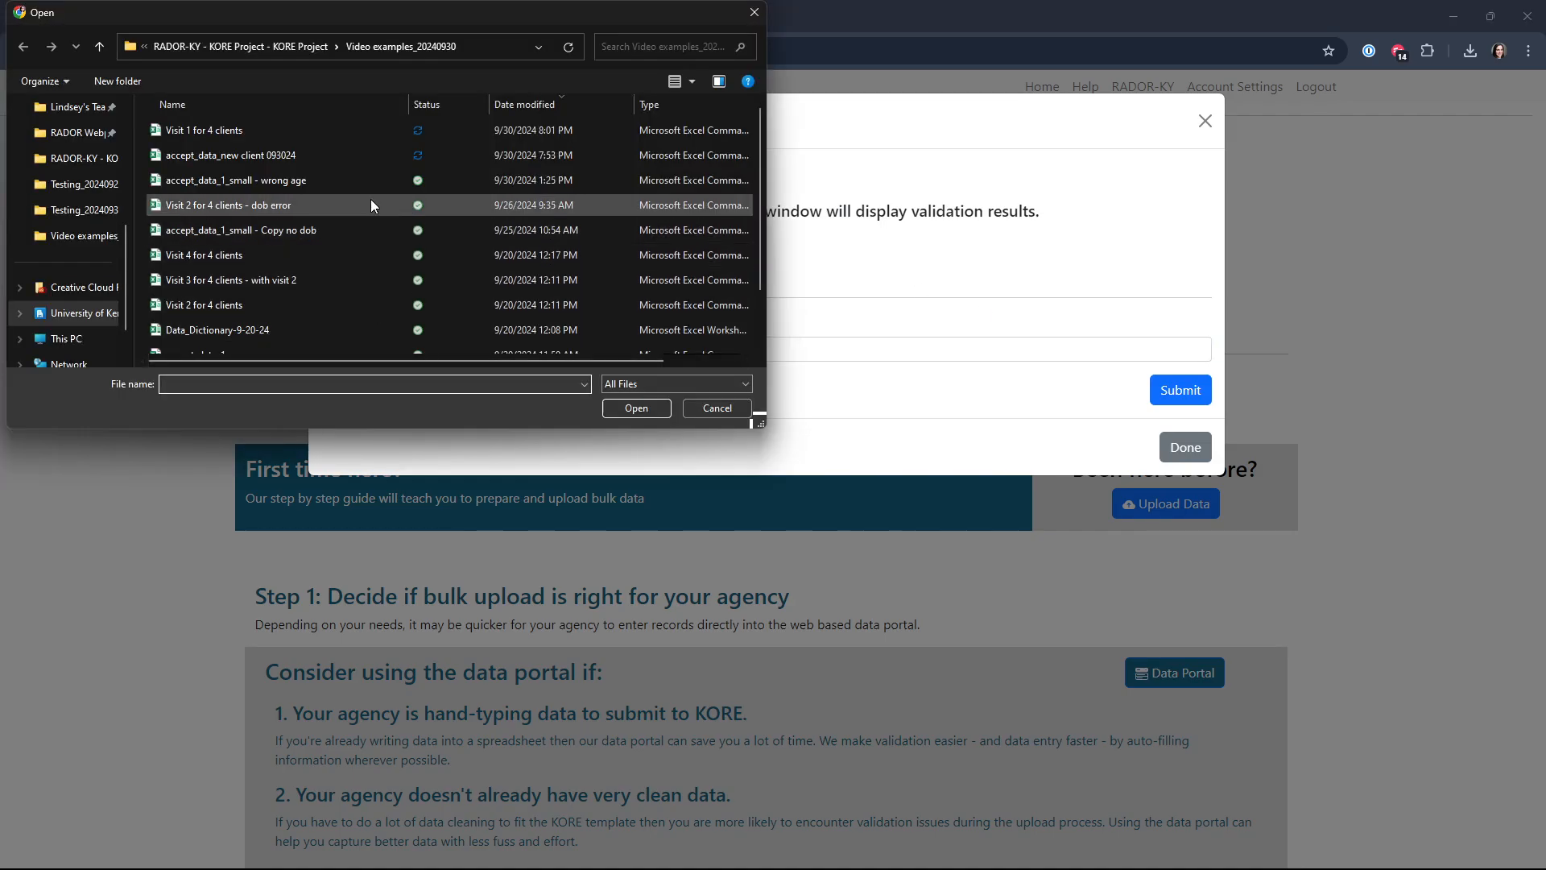
left_click(293, 131)
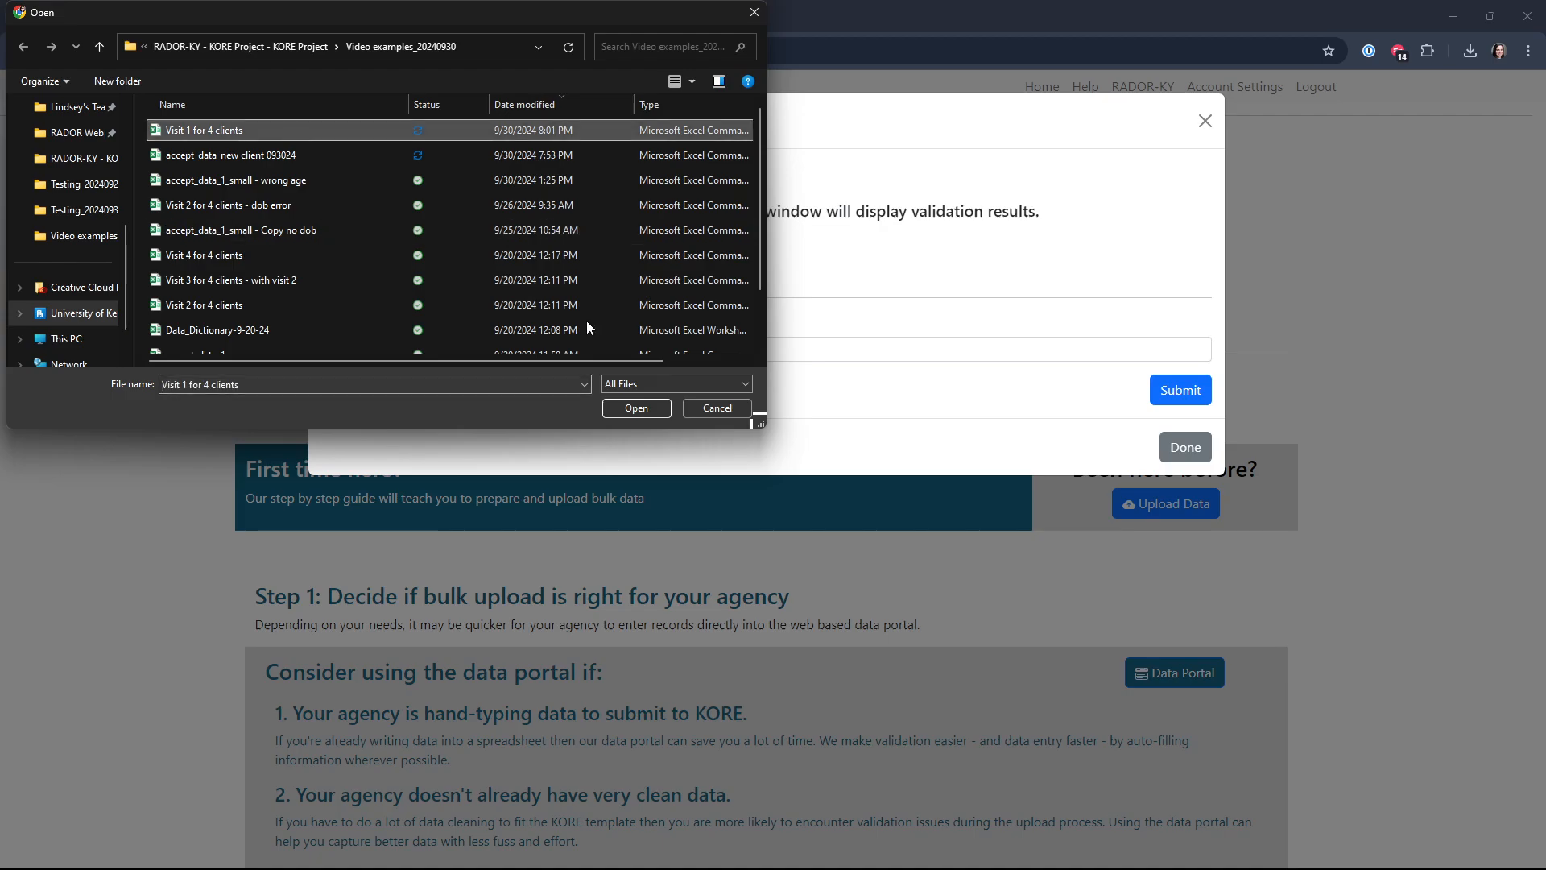
left_click(637, 408)
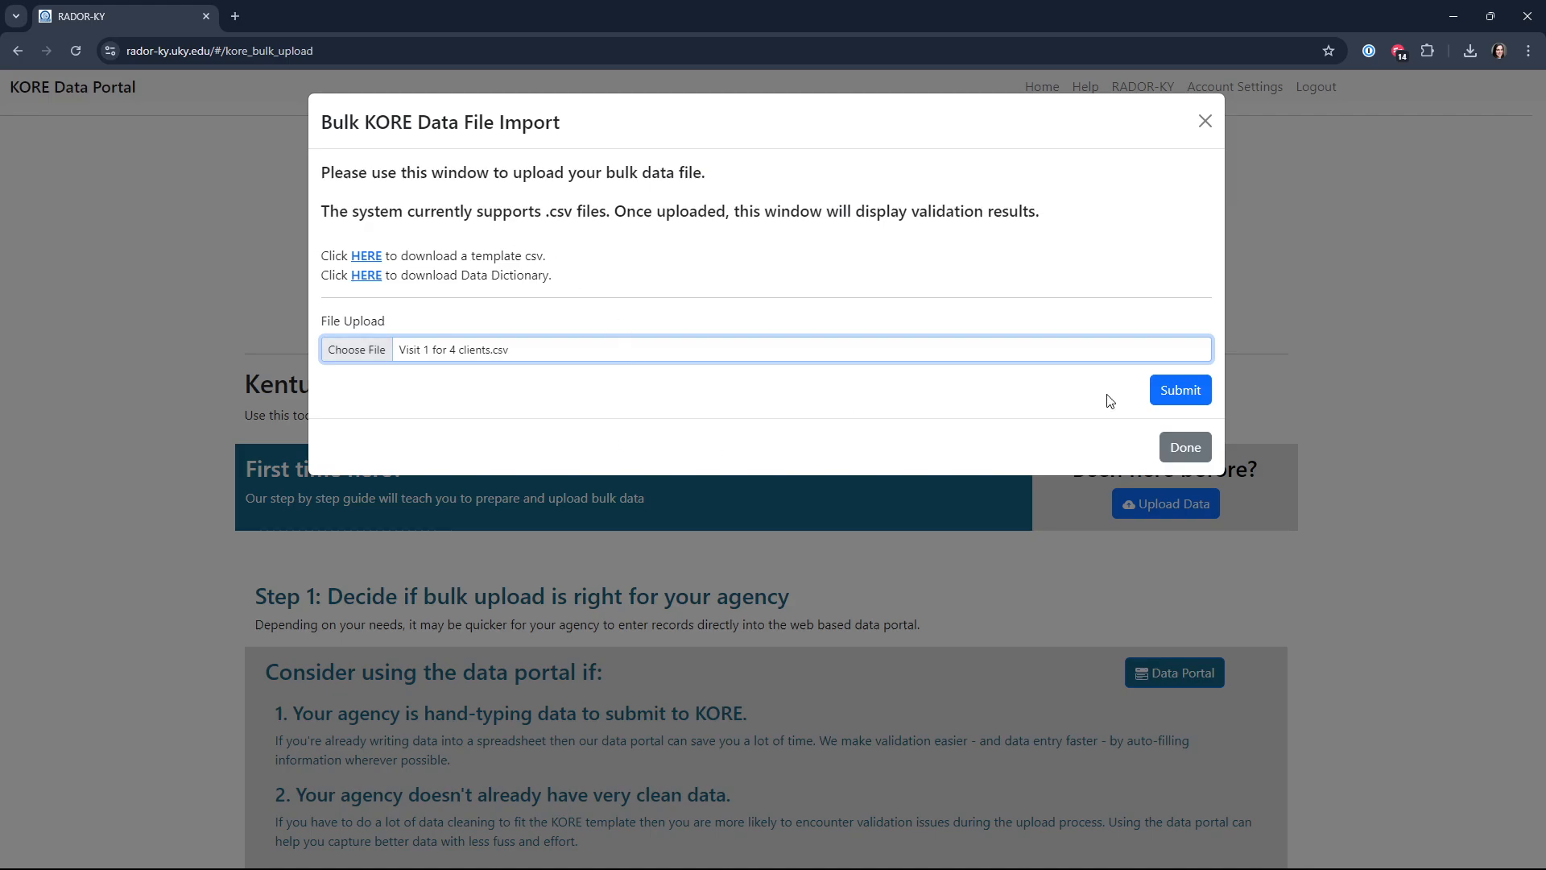
left_click(1182, 390)
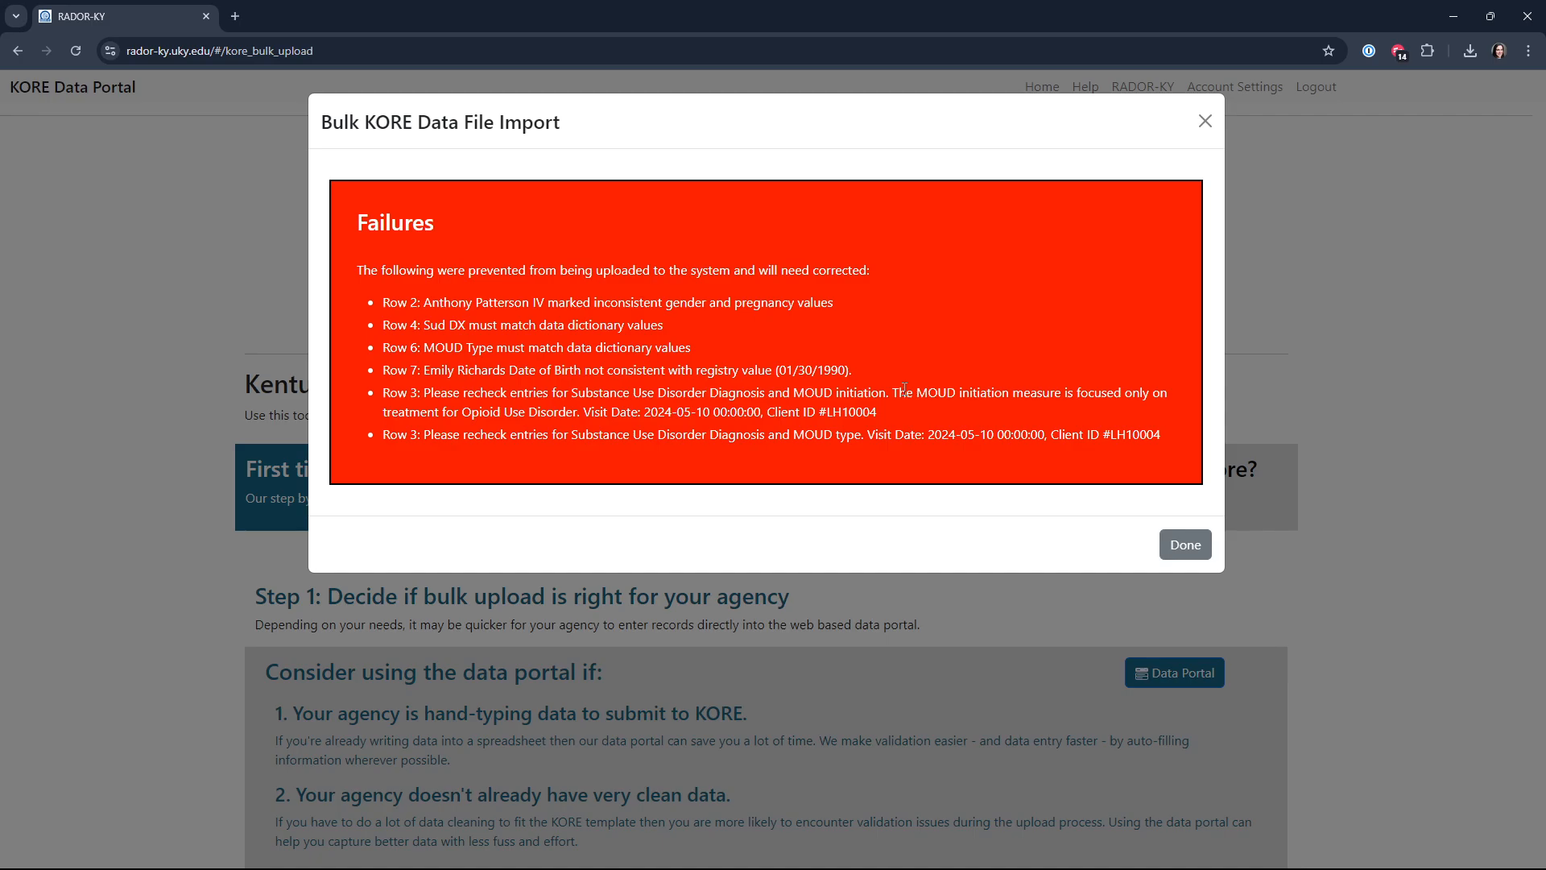
Step: Reopen the "Visit 1 for 4 clients" file and arrange it side by side with the portal's import results
key("super+Left")
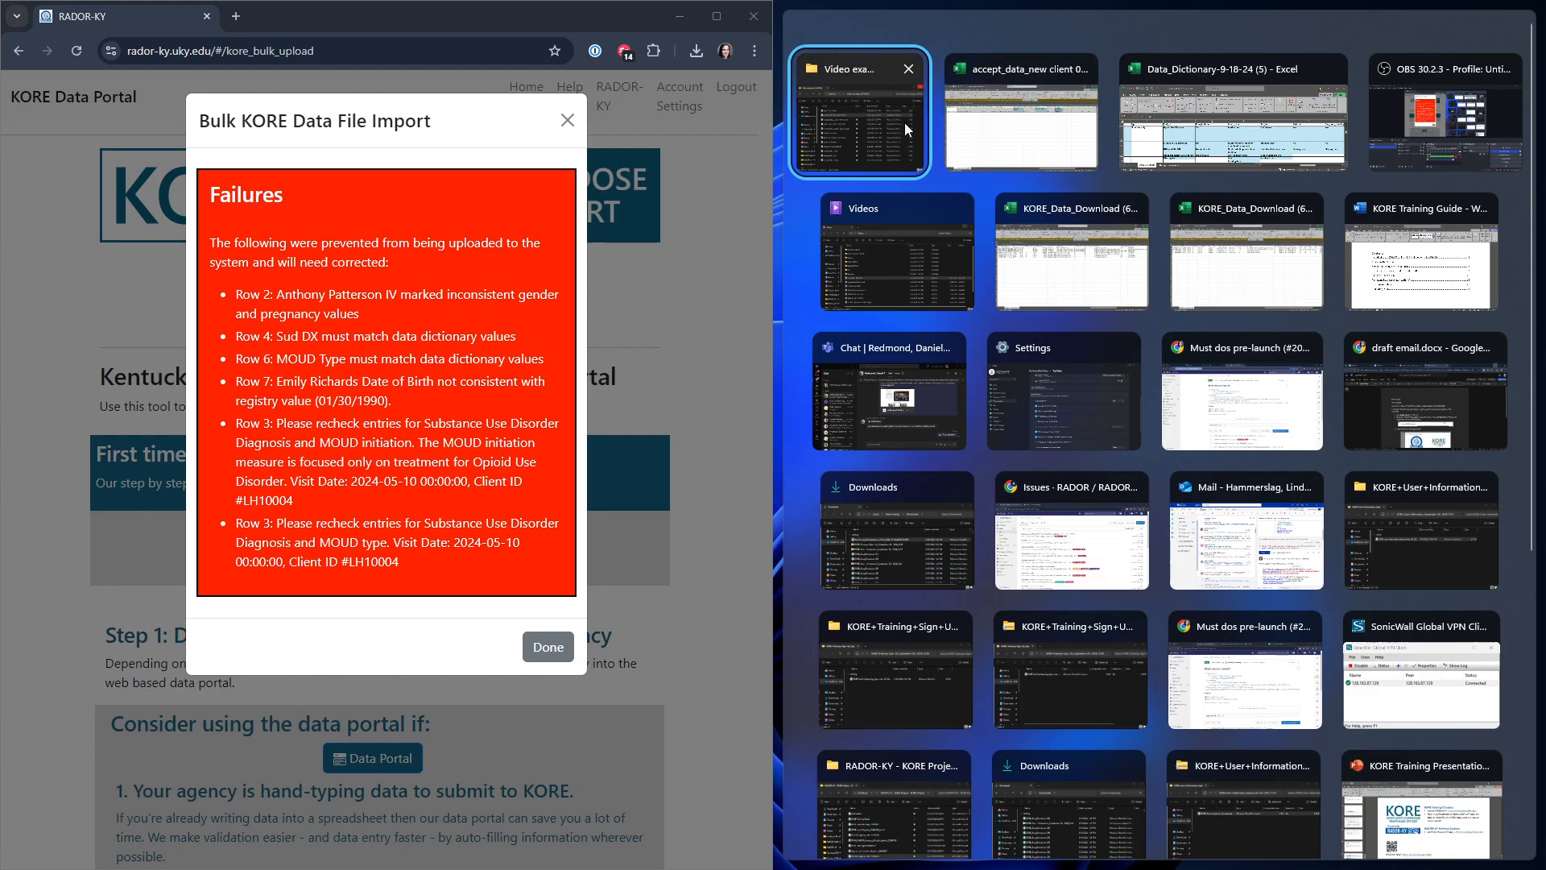
left_click(905, 122)
left_click(989, 155)
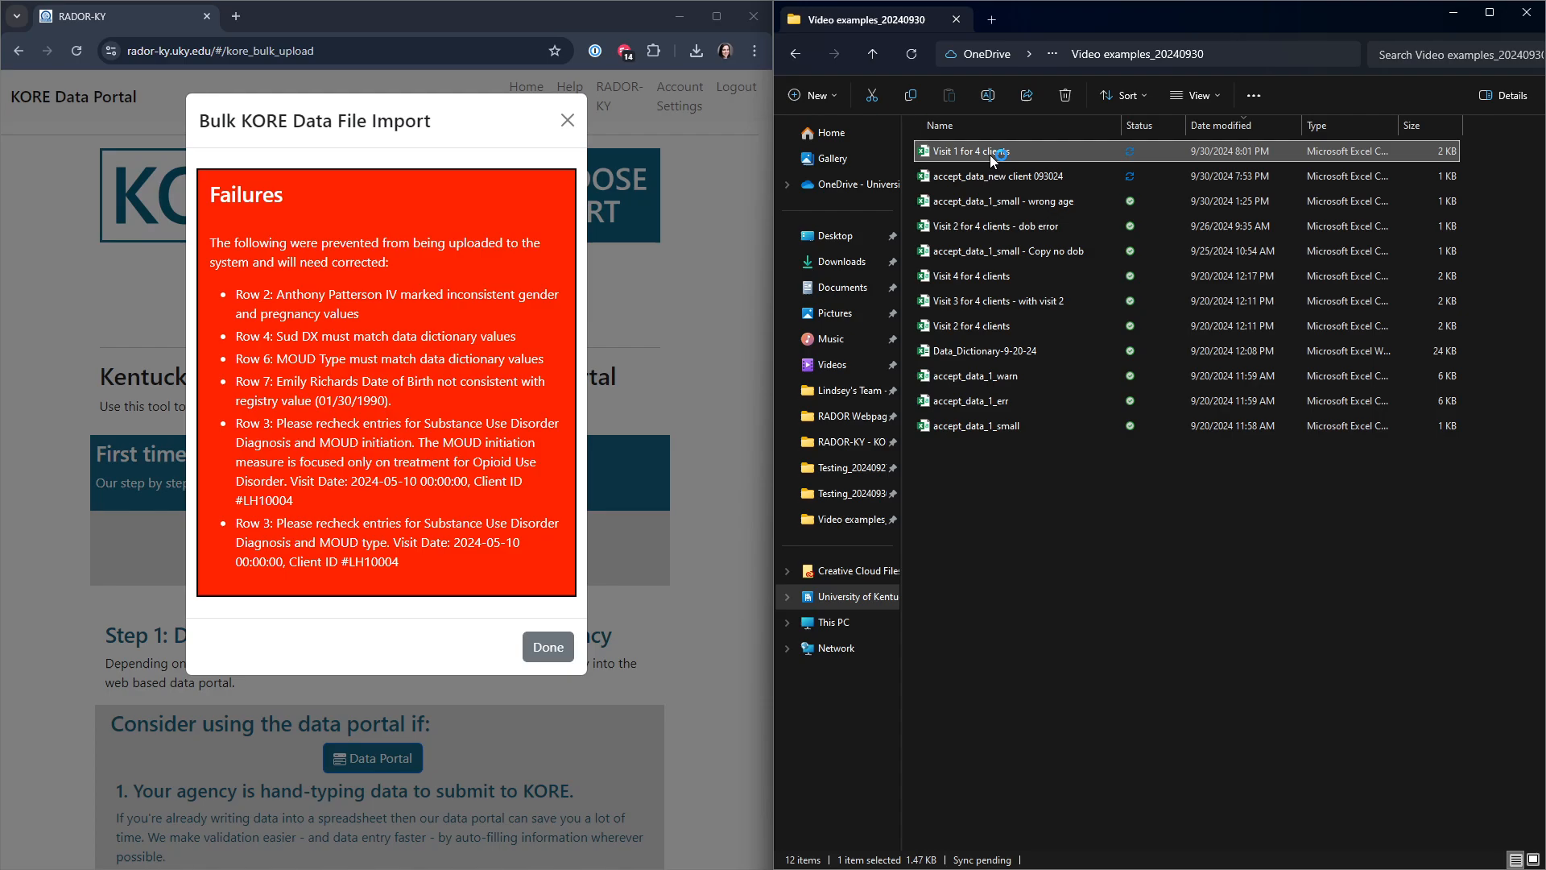
key("super+Right")
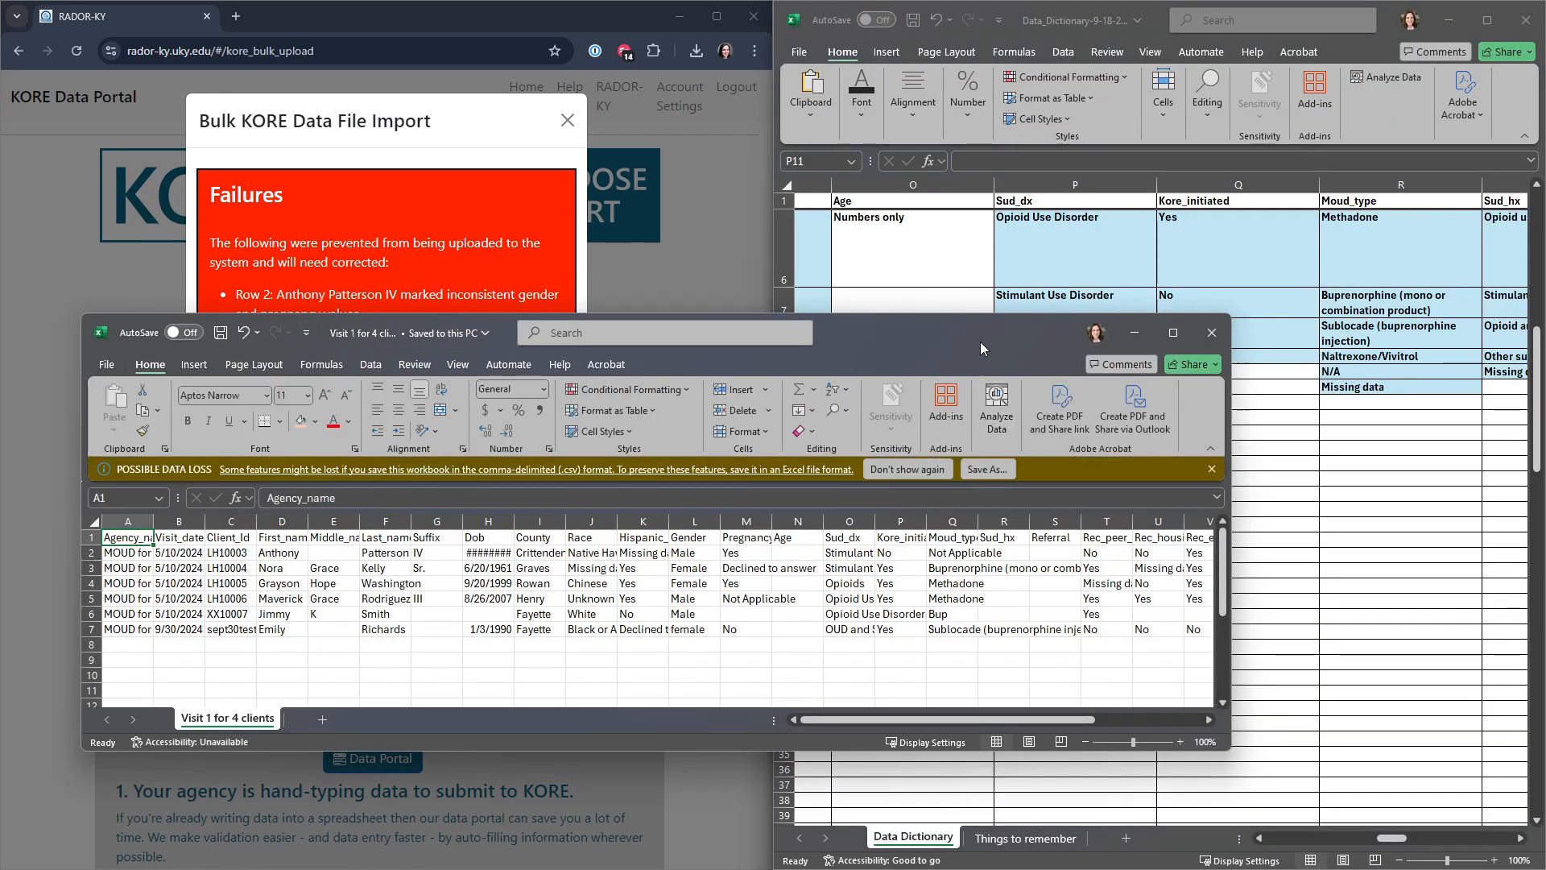
key("super+Right")
left_click(1018, 442)
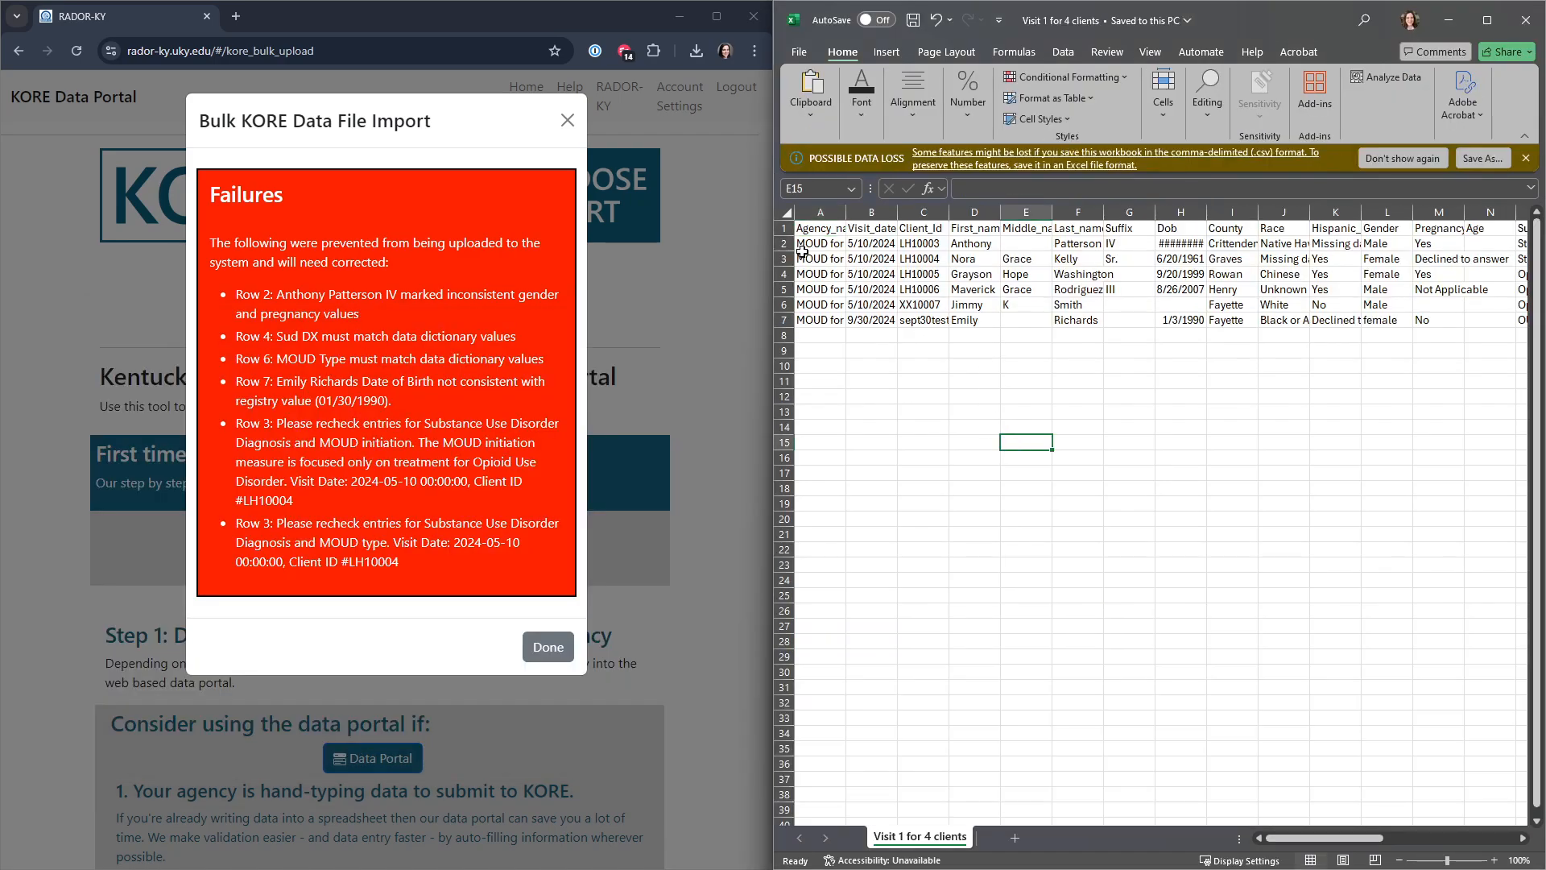
Step: Match the first listed failure to row 2 and autofit all columns of the client sheet
left_click(784, 243)
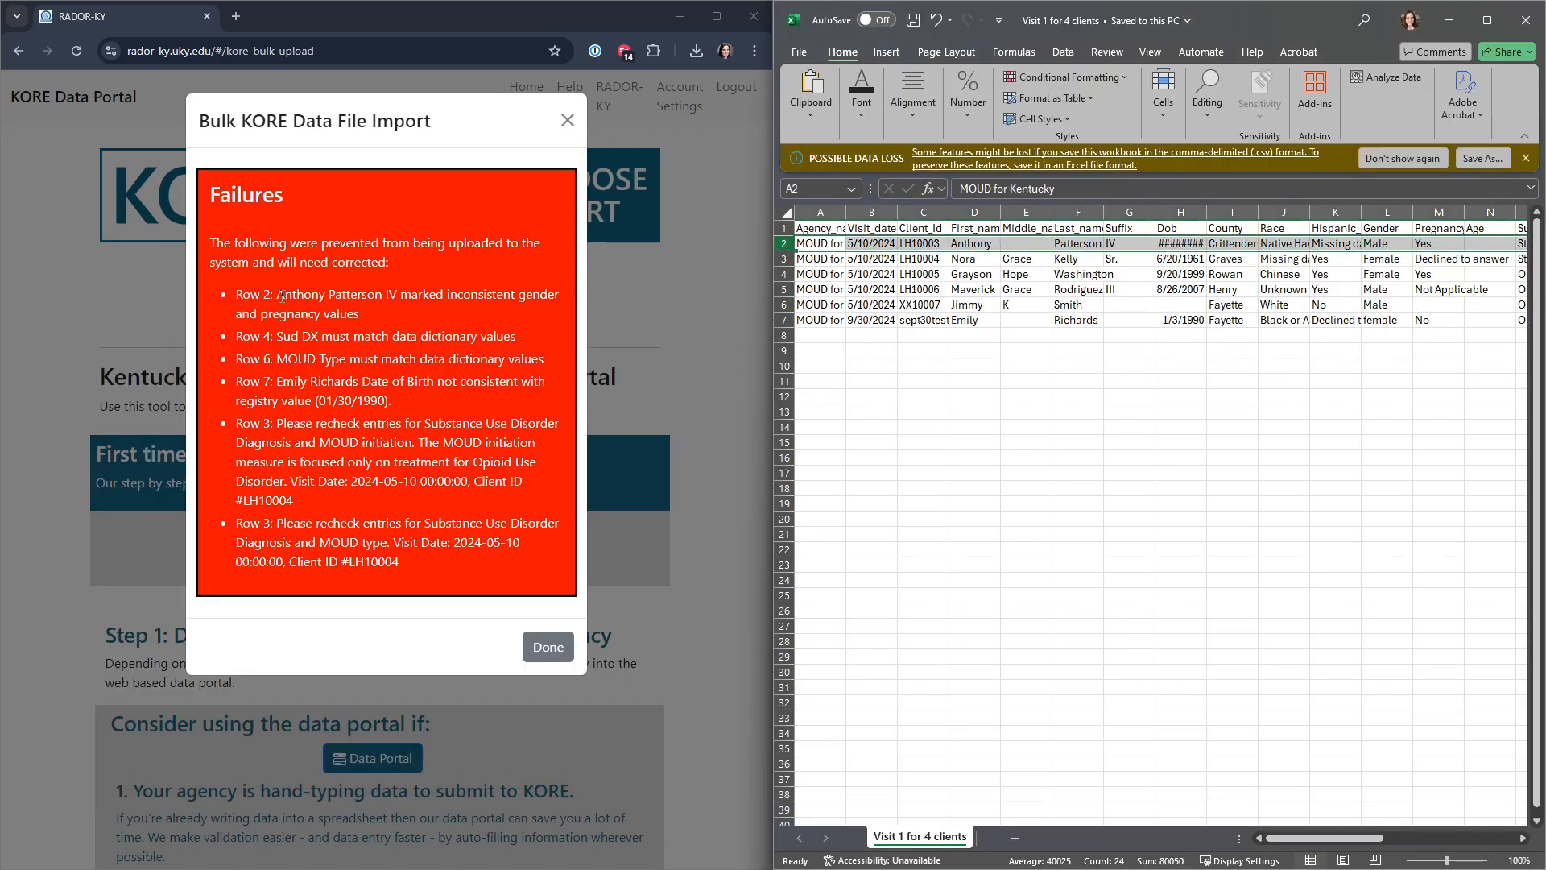
left_click_drag(277, 296, 412, 302)
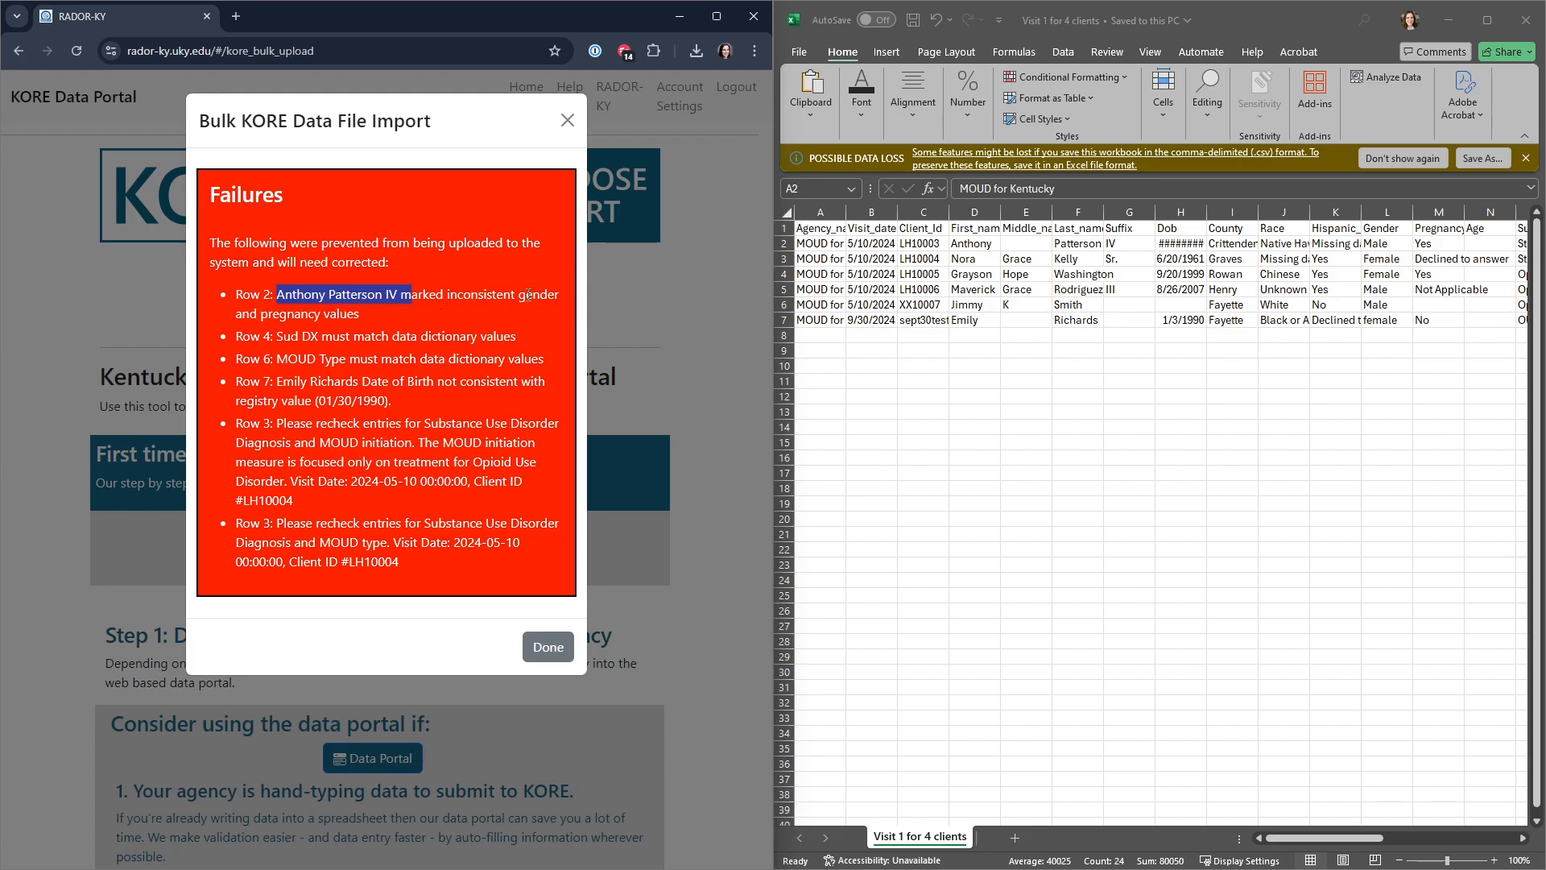
left_click(1185, 288)
left_click_drag(1204, 215, 1204, 216)
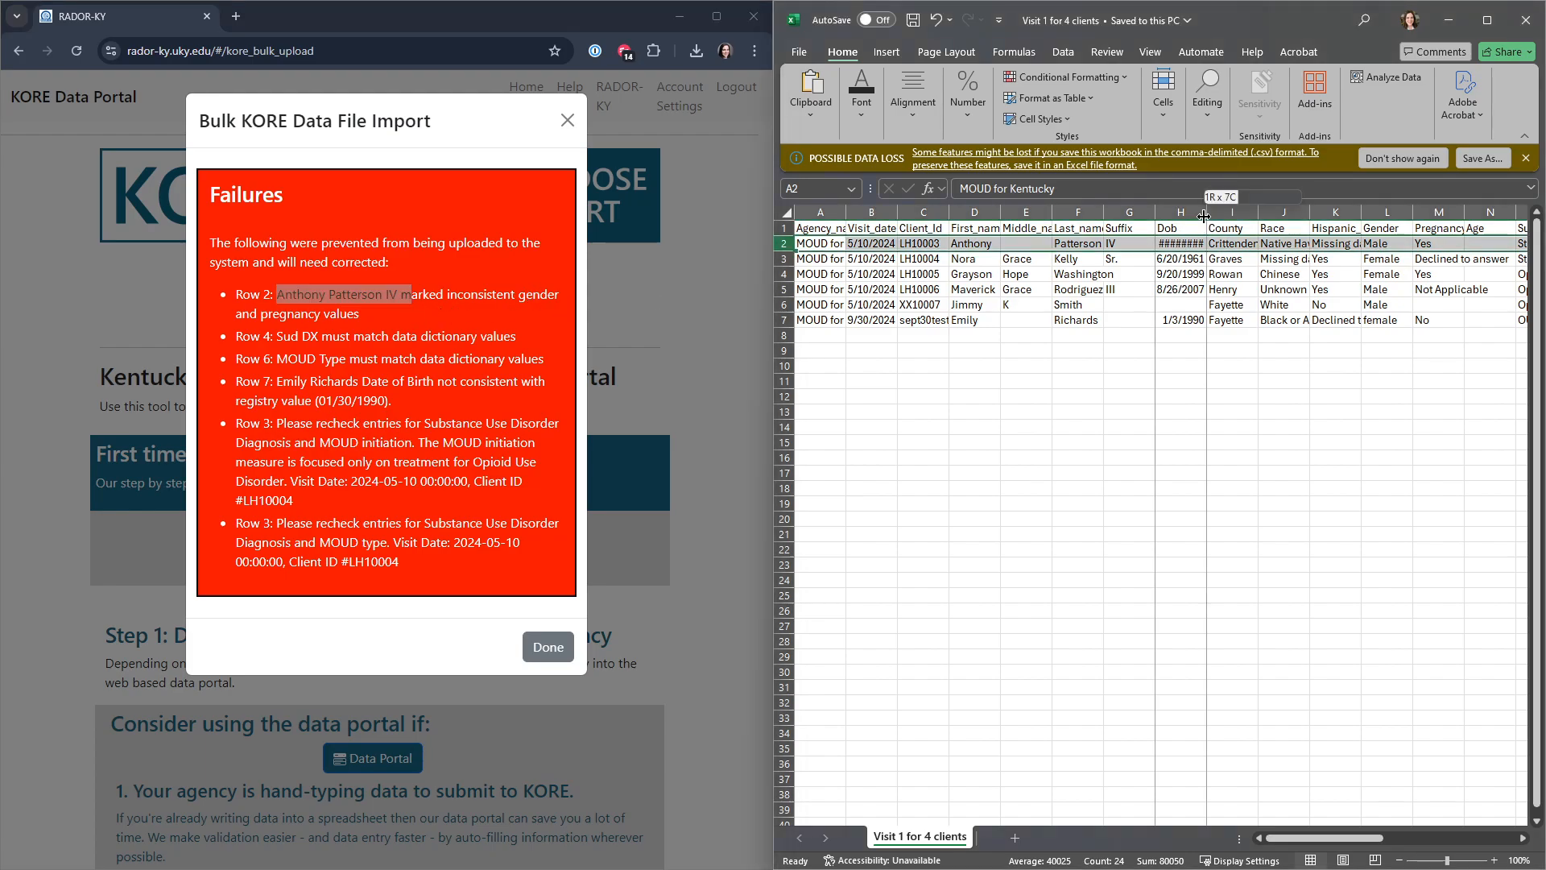
double_click(1204, 216)
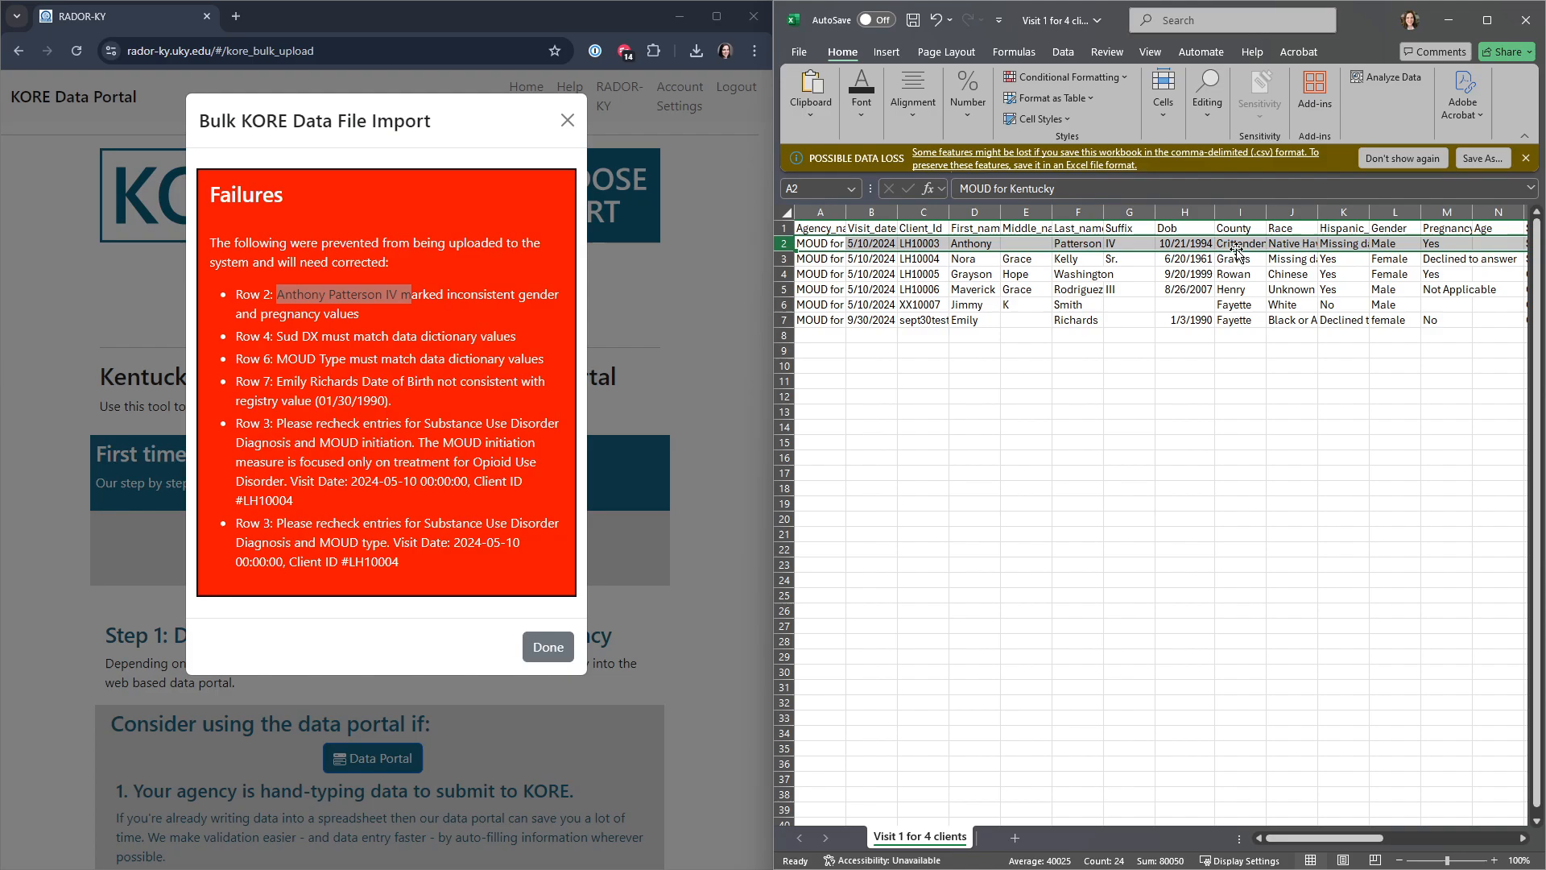
left_click(790, 215)
double_click(845, 211)
left_click(1258, 566)
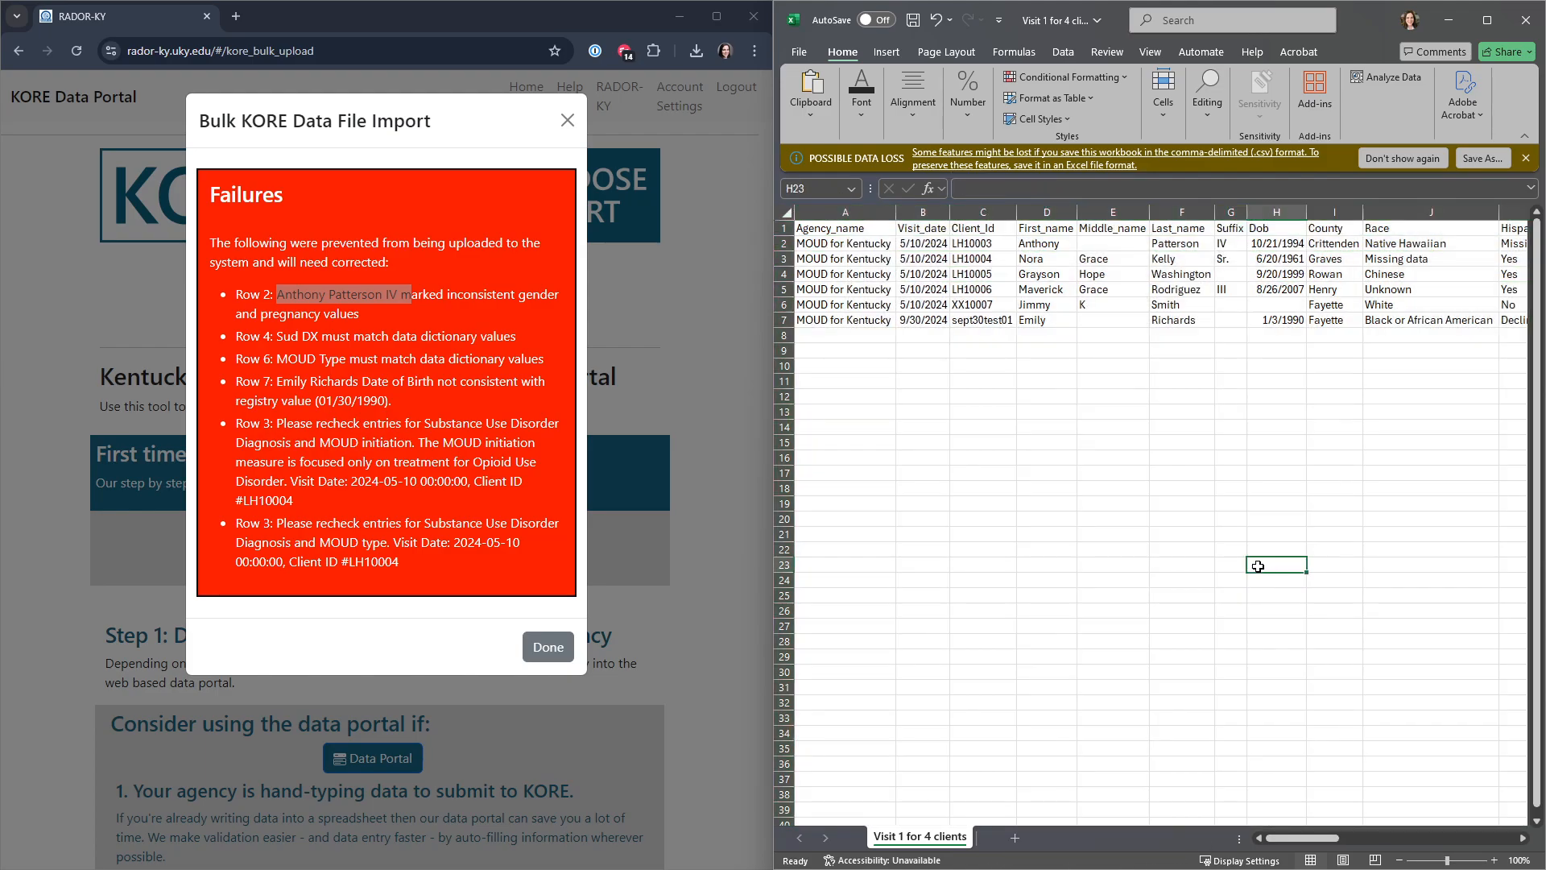
Step: Set the Pregnancy entry in row 2 to "No"
left_click(1225, 241)
key("Right")
key("Right")
key("Right")
key("Right")
key("Right")
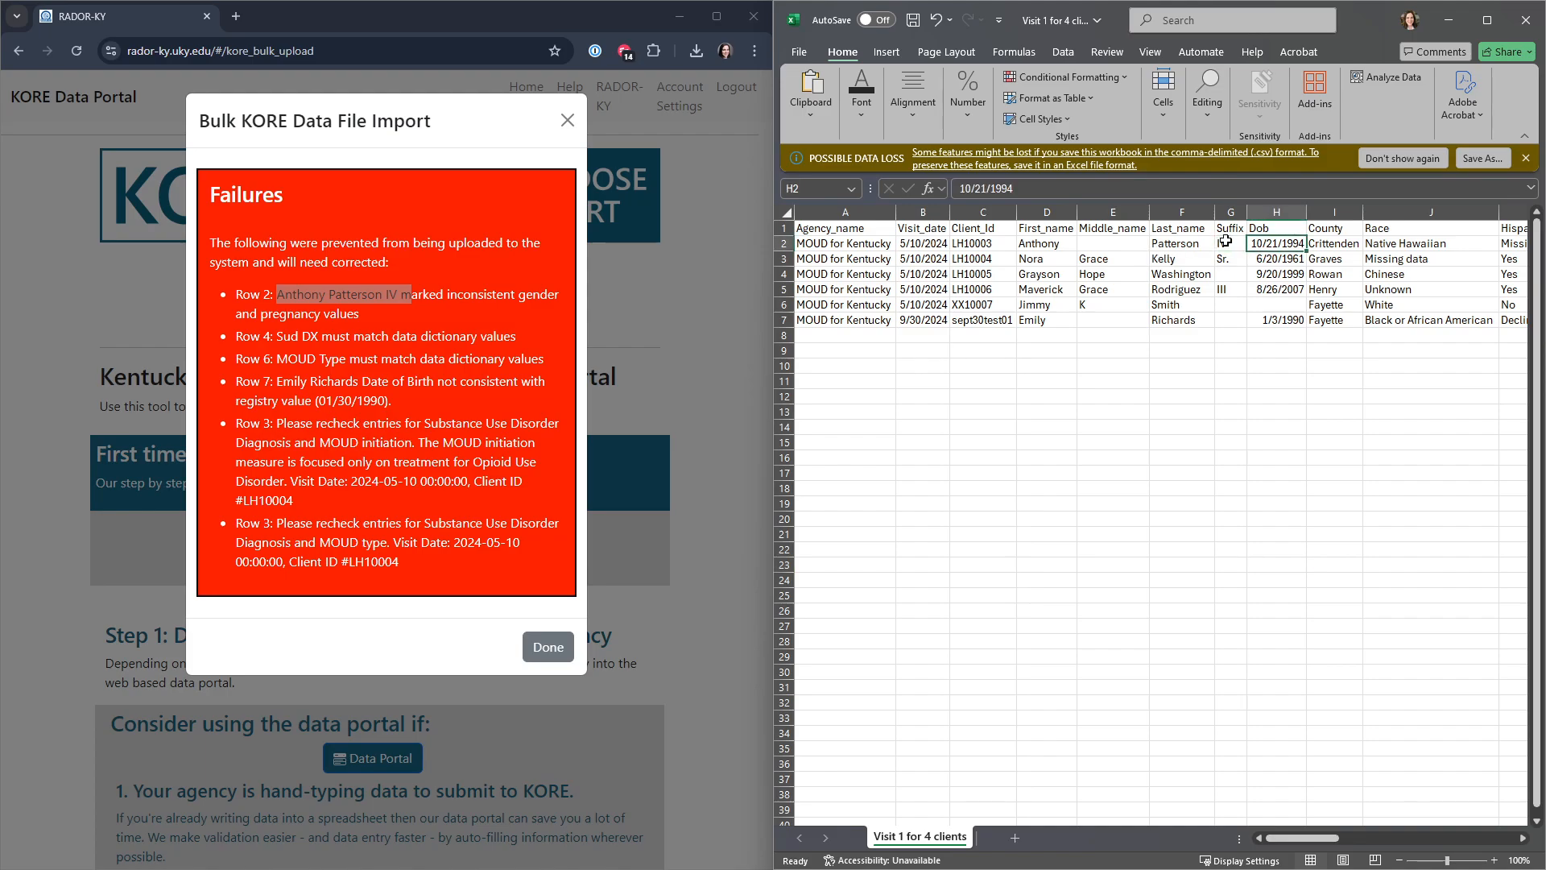
key("Right")
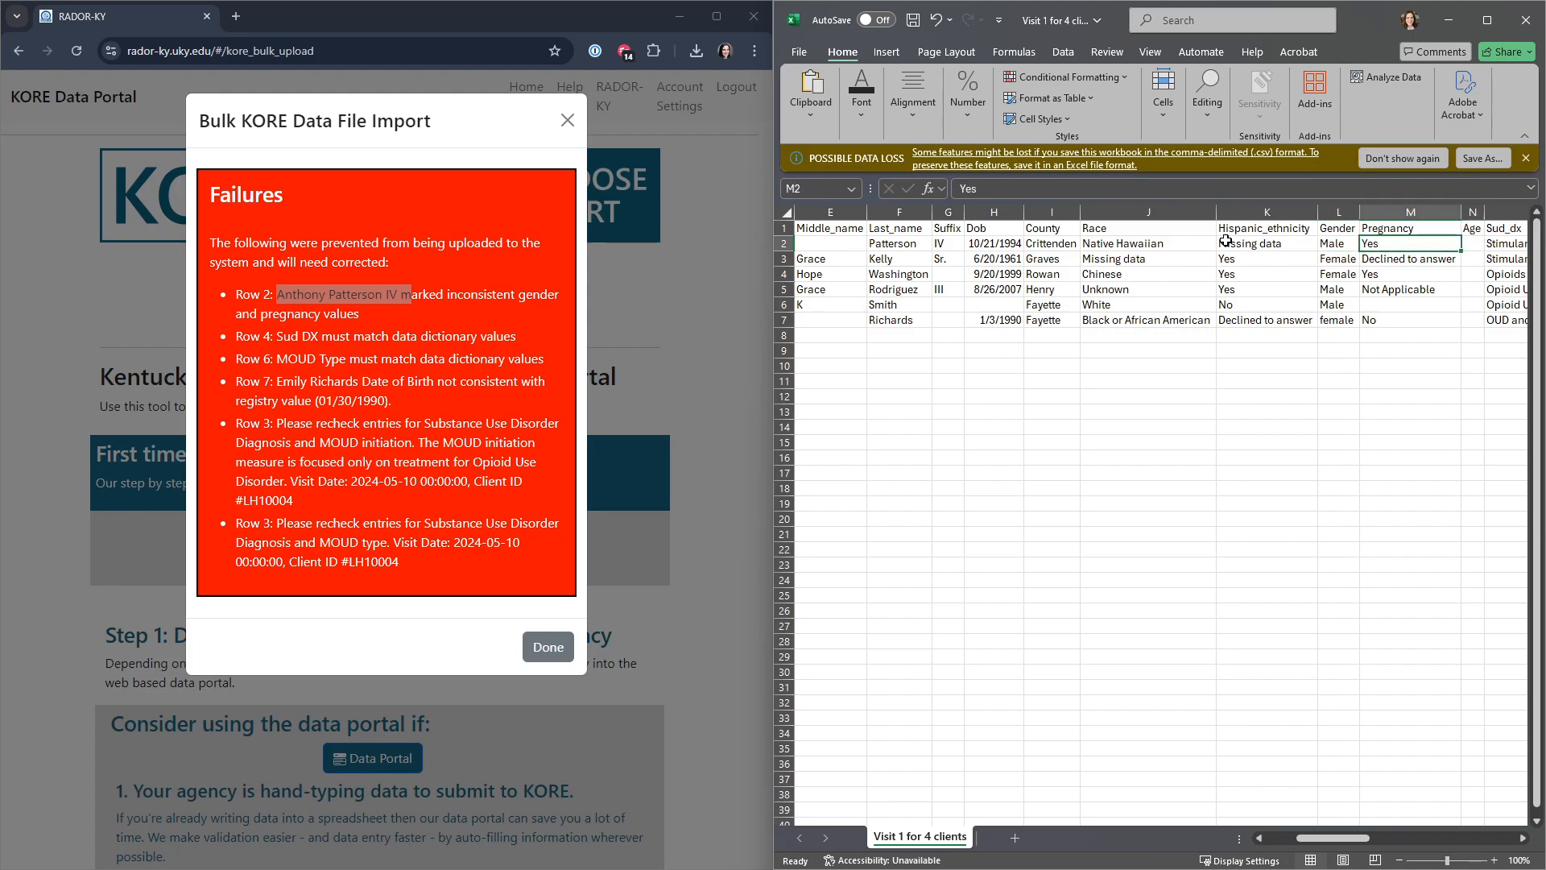
type("N")
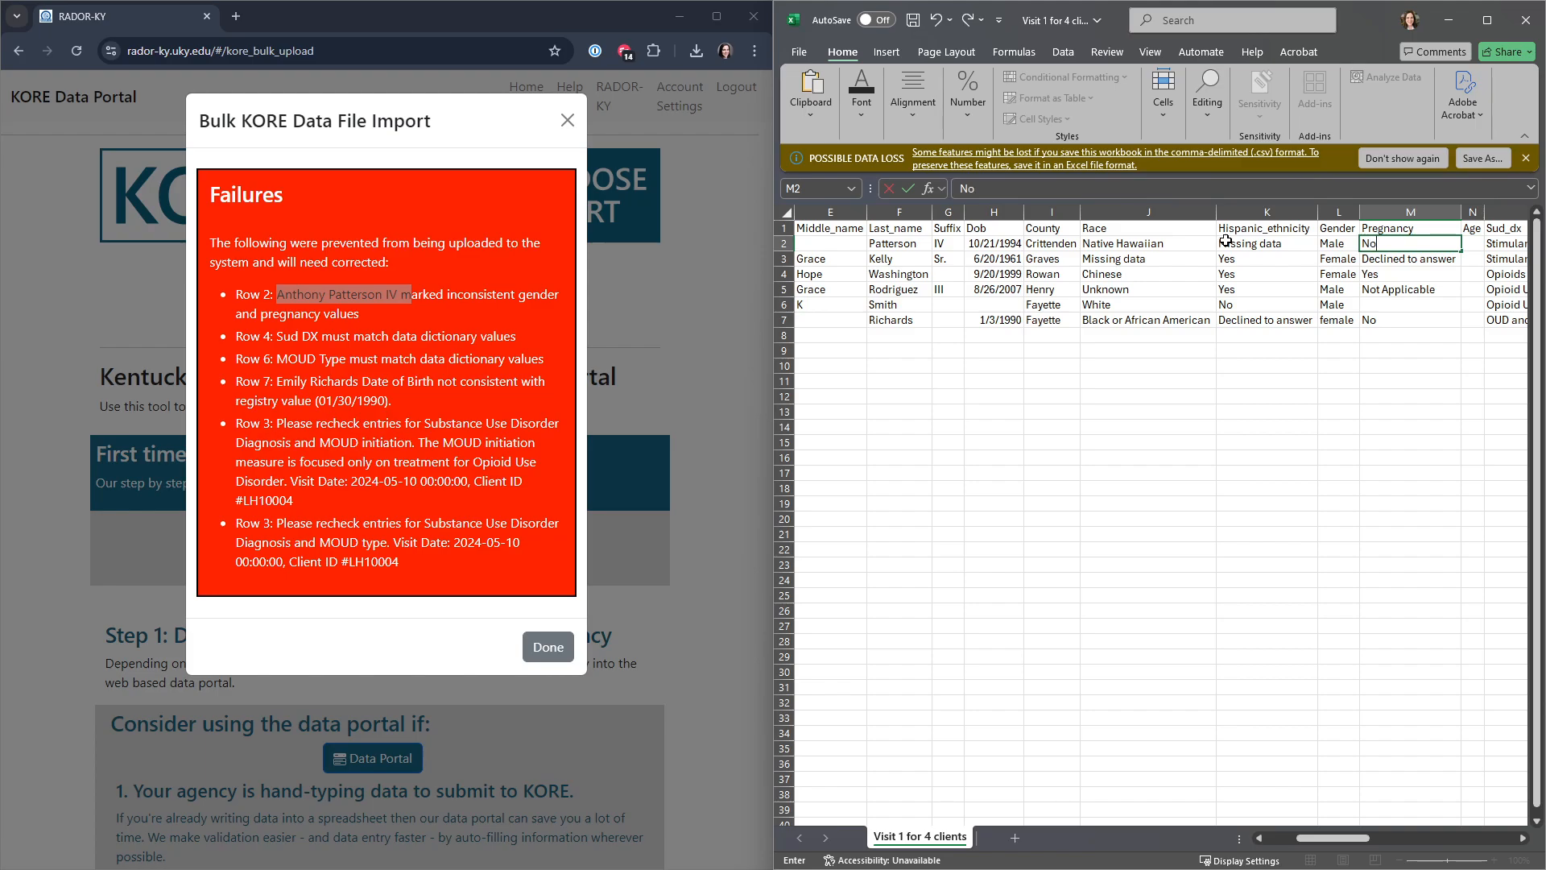
type("o")
key("Return")
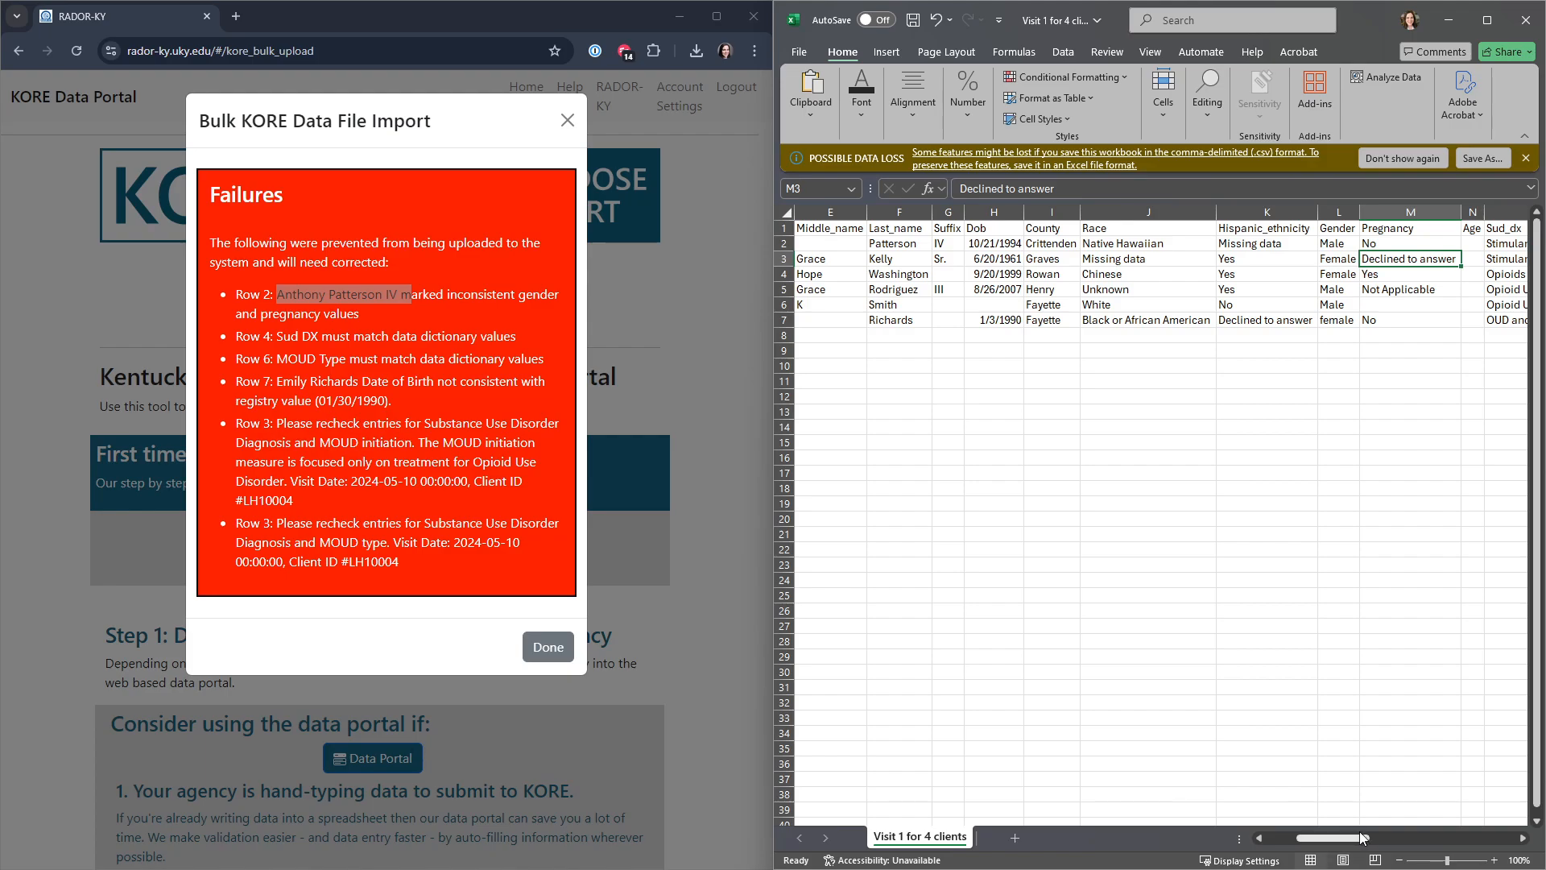
Step: Replace the Sud_dx entry in row 4 with "Opioid Use Disorder" copied from the data dictionary
left_click_drag(1365, 840, 1409, 840)
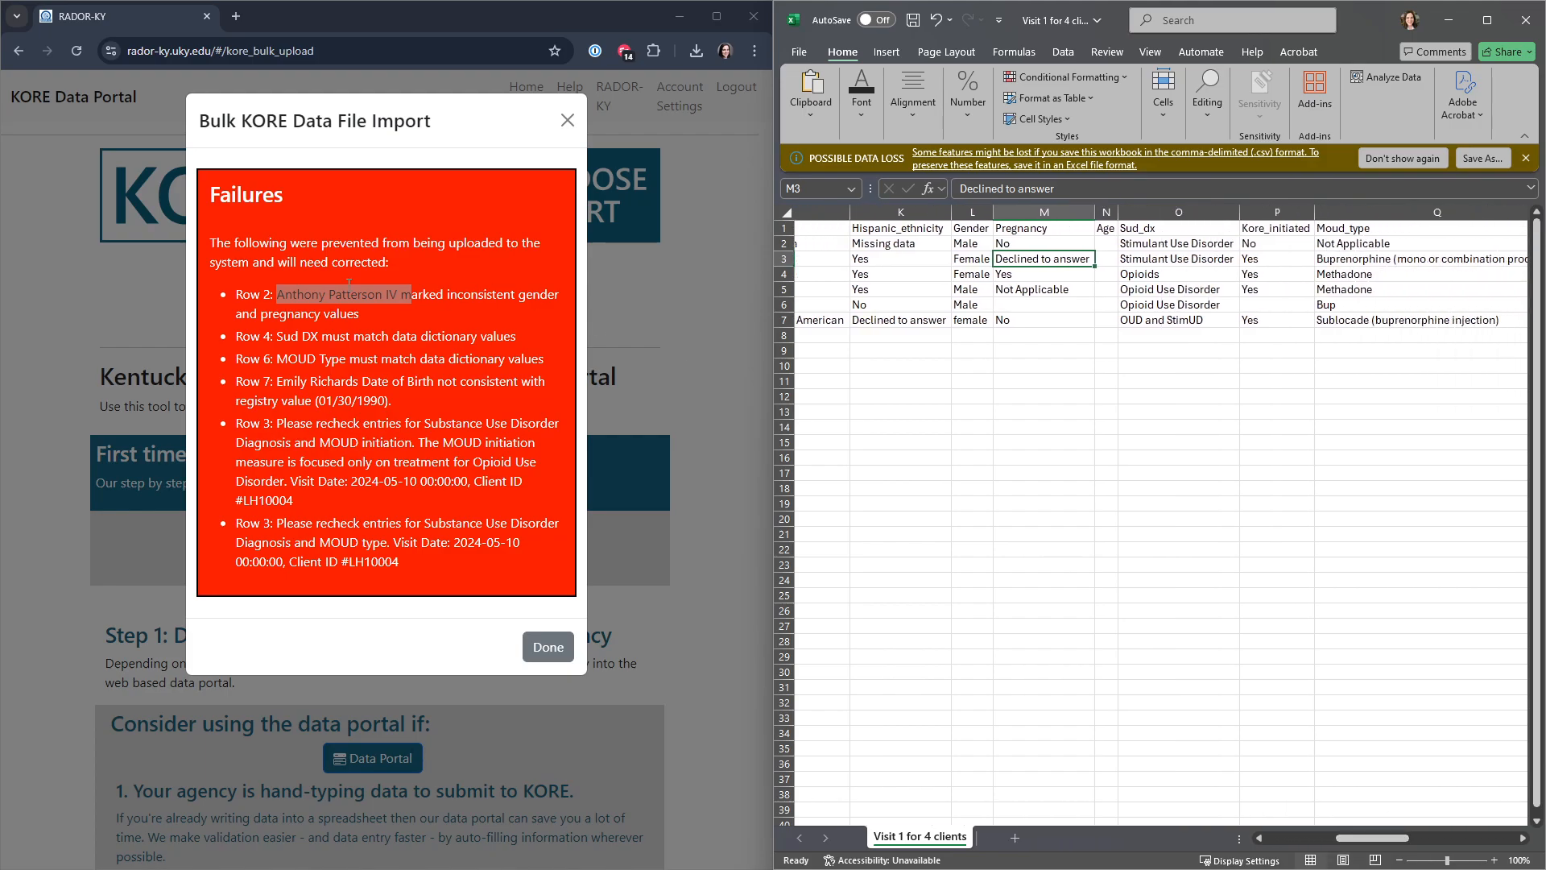
left_click(781, 271)
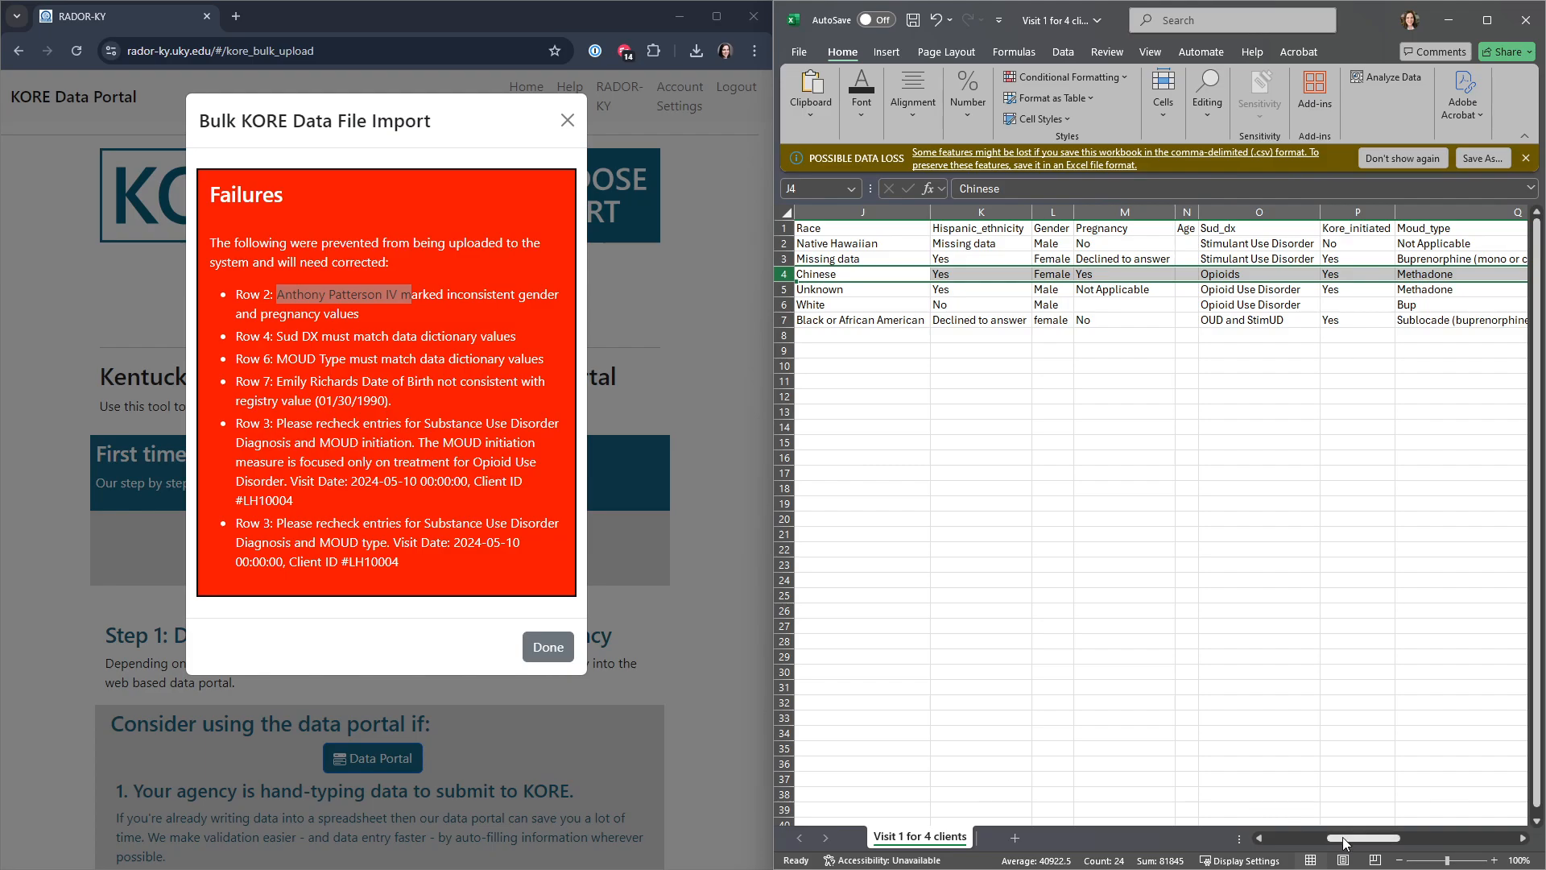
left_click(1272, 275)
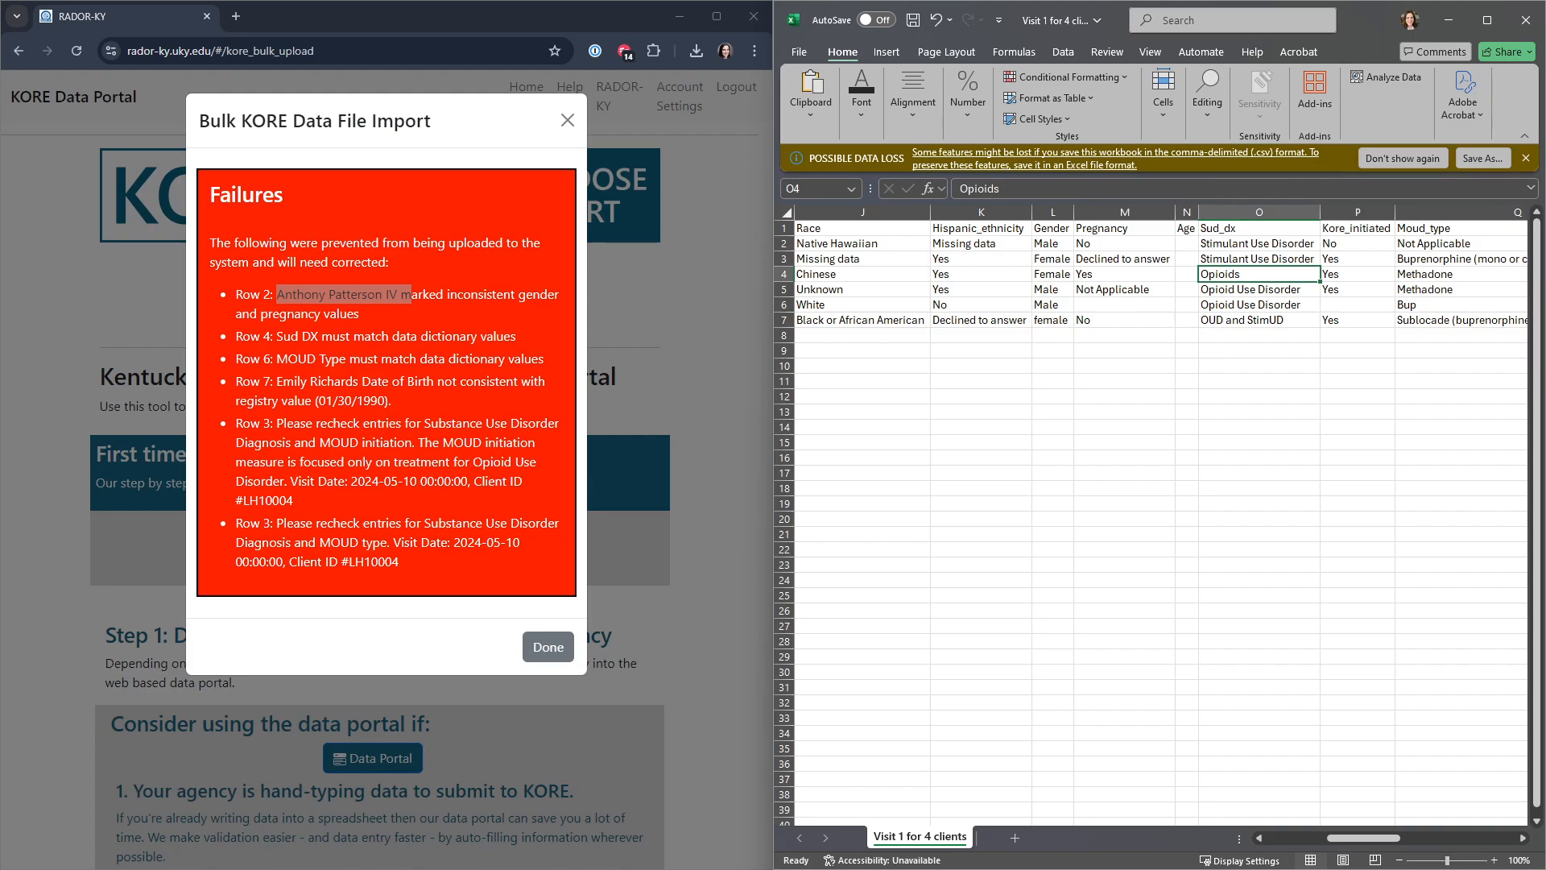
key("alt+Tab")
left_click(1108, 245)
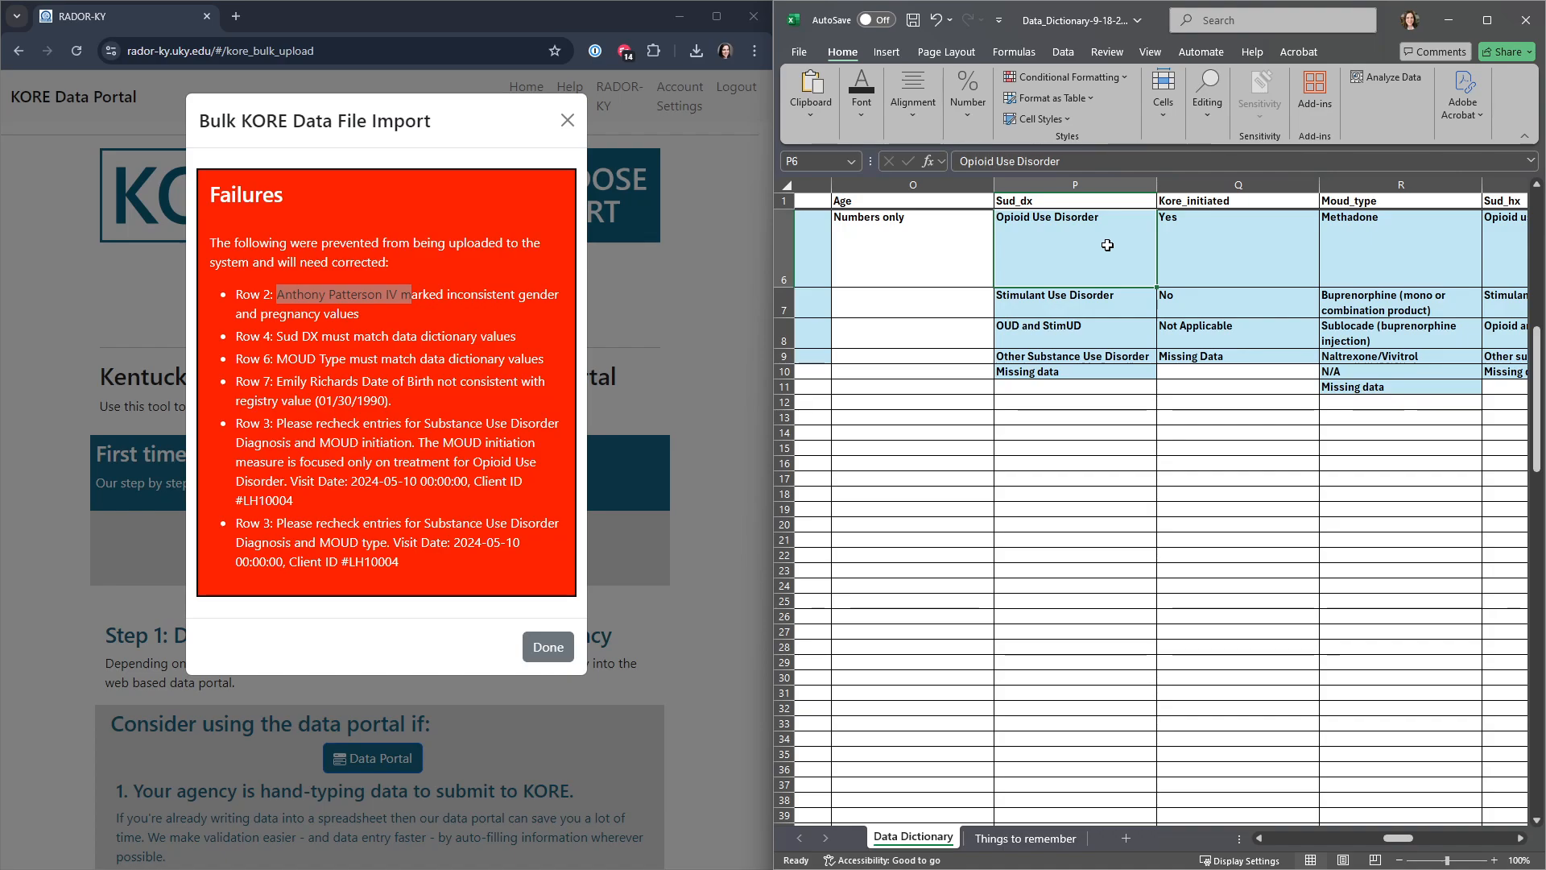
key("ctrl+c")
key("alt+Tab")
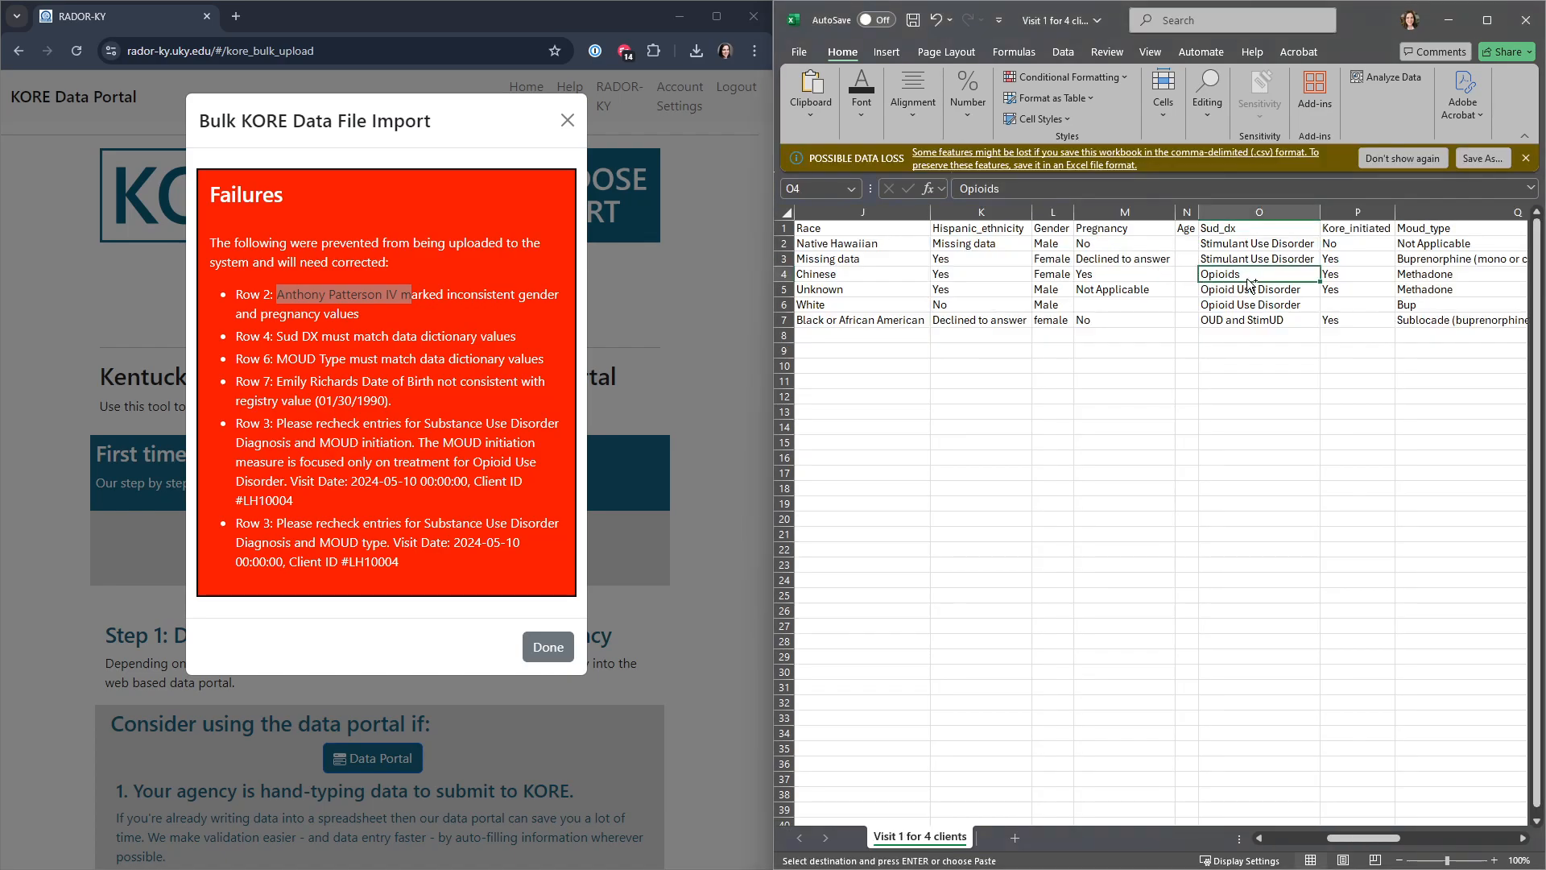
key("ctrl+v")
left_click(1253, 429)
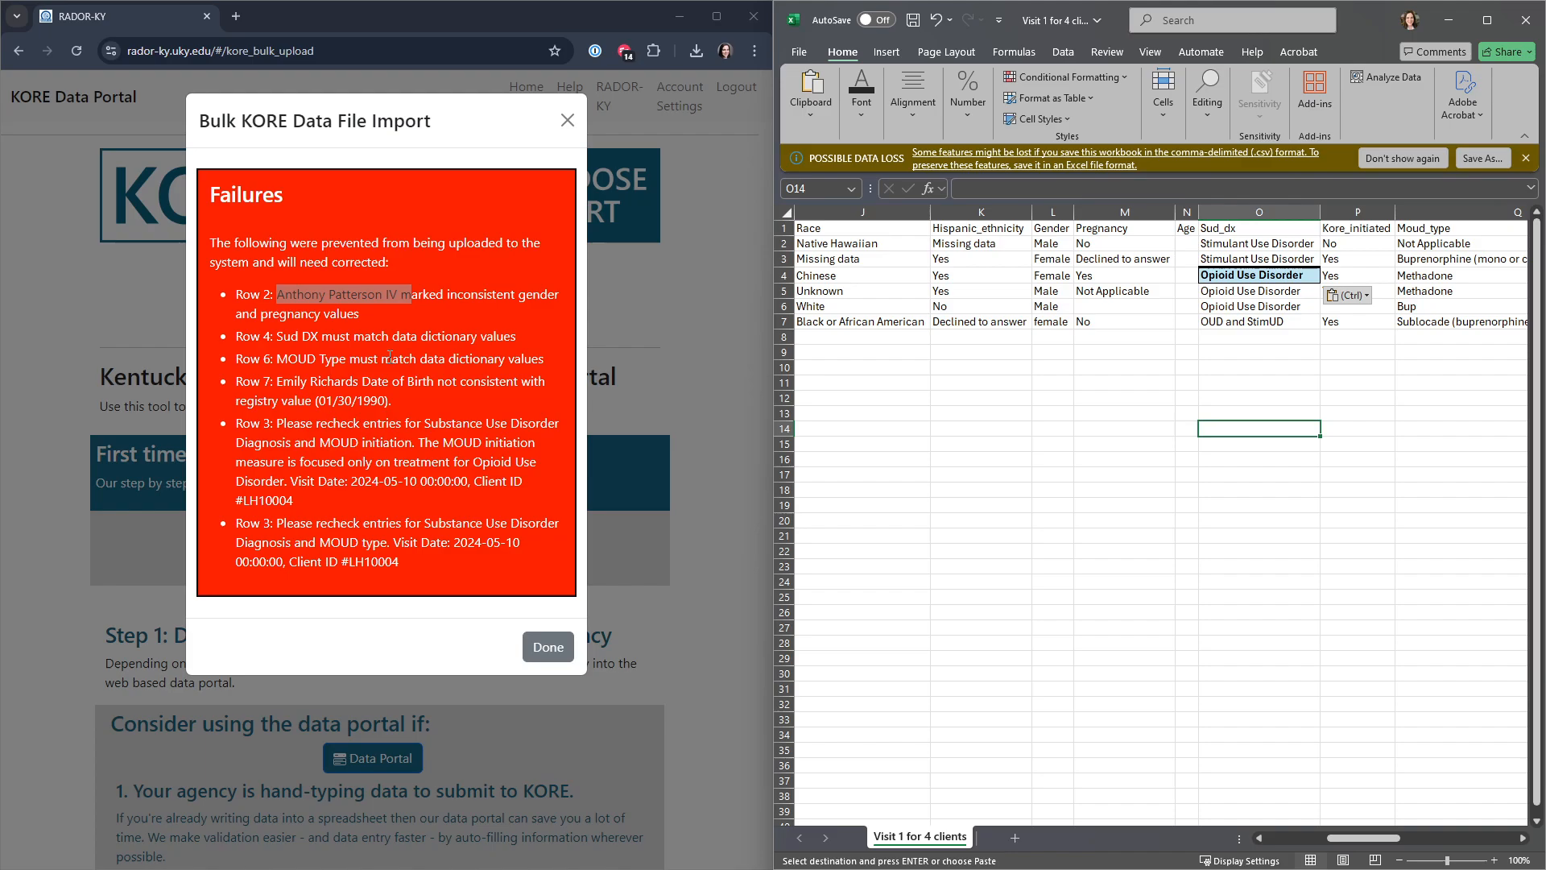
Step: Match the MOUD Type failure in the import results to row 6 of the client sheet
left_click_drag(277, 358, 546, 364)
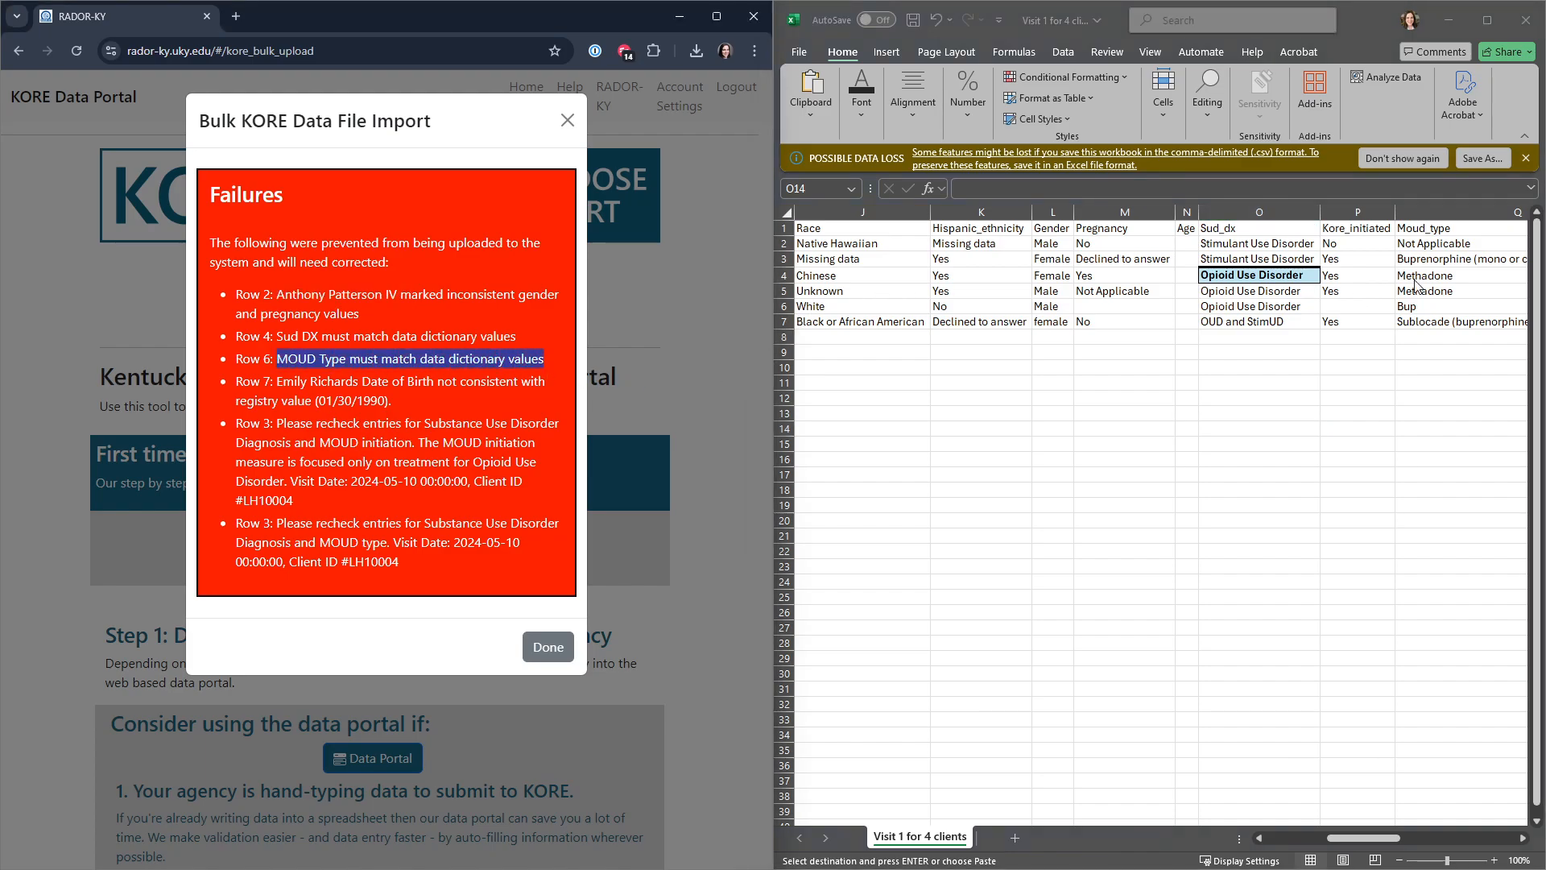
left_click(1441, 291)
key("ctrl+v")
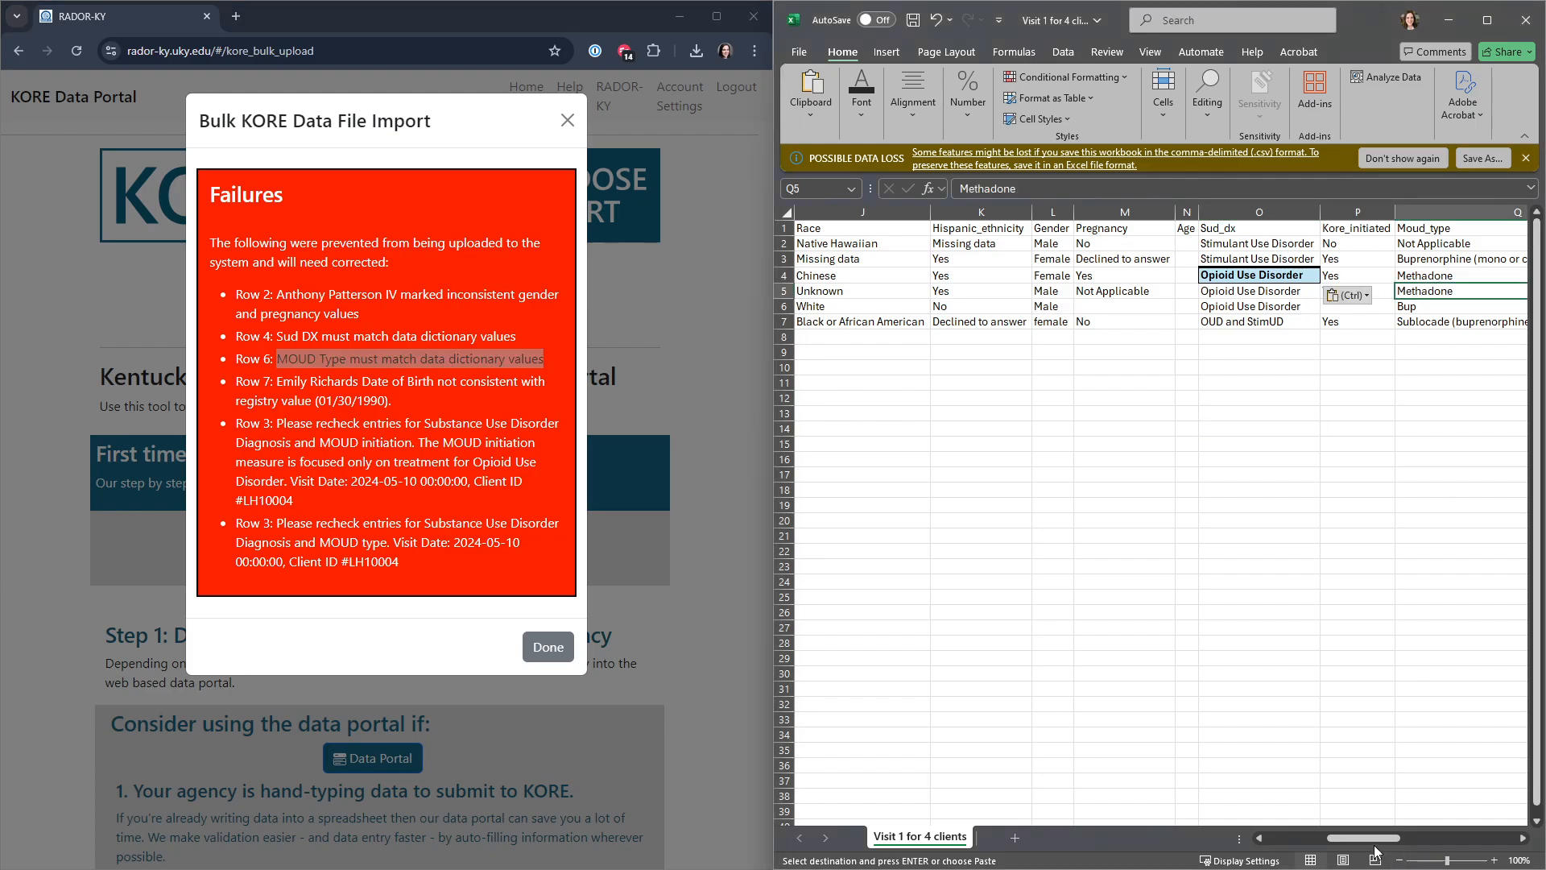
left_click_drag(1379, 839, 1402, 845)
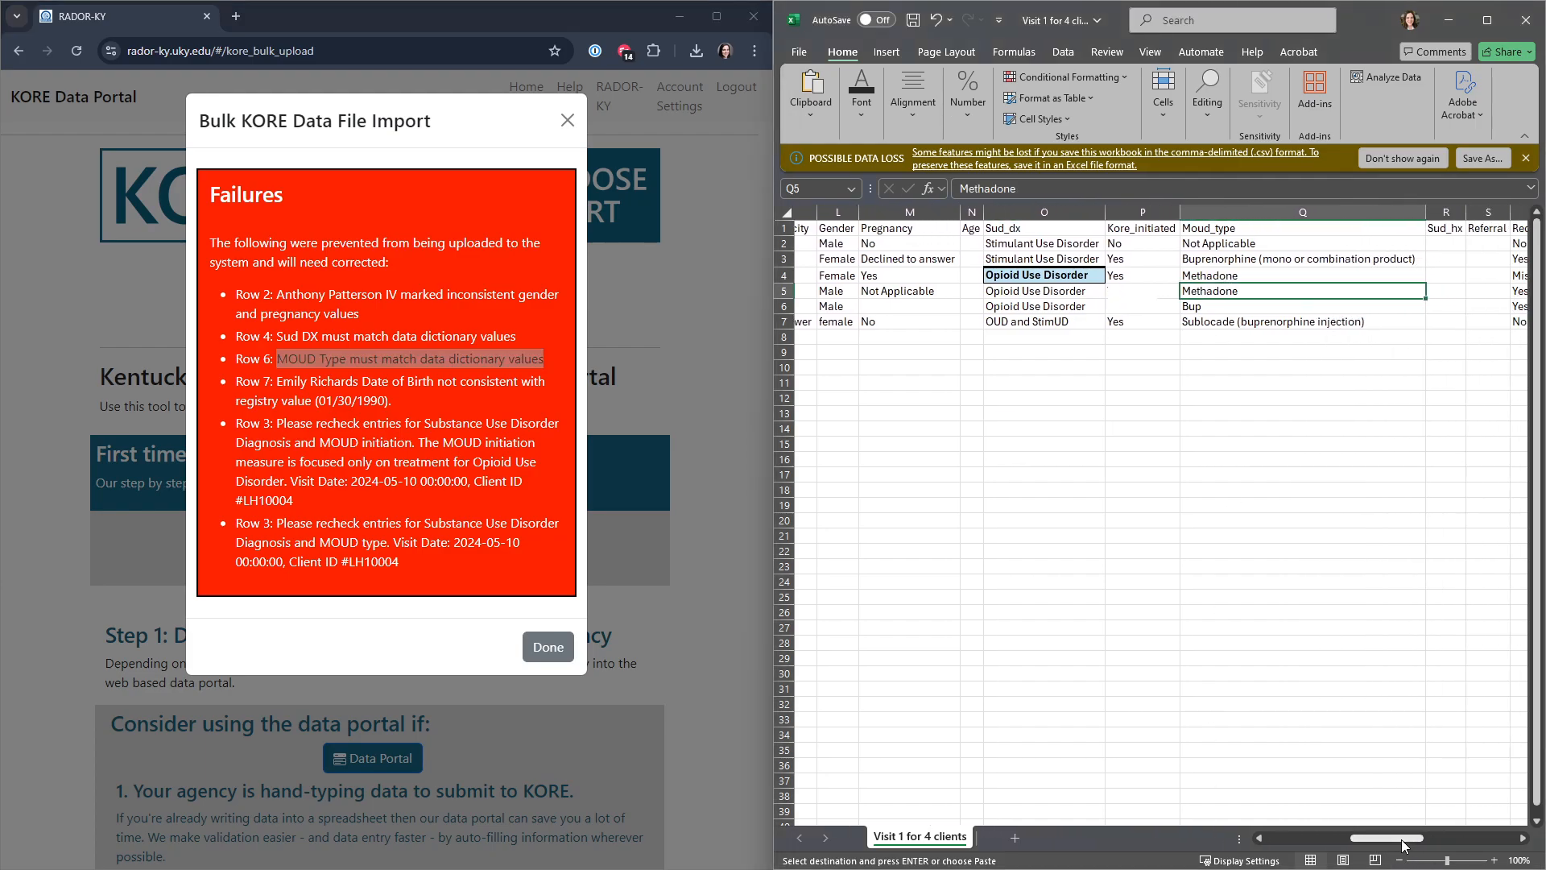
left_click(784, 307)
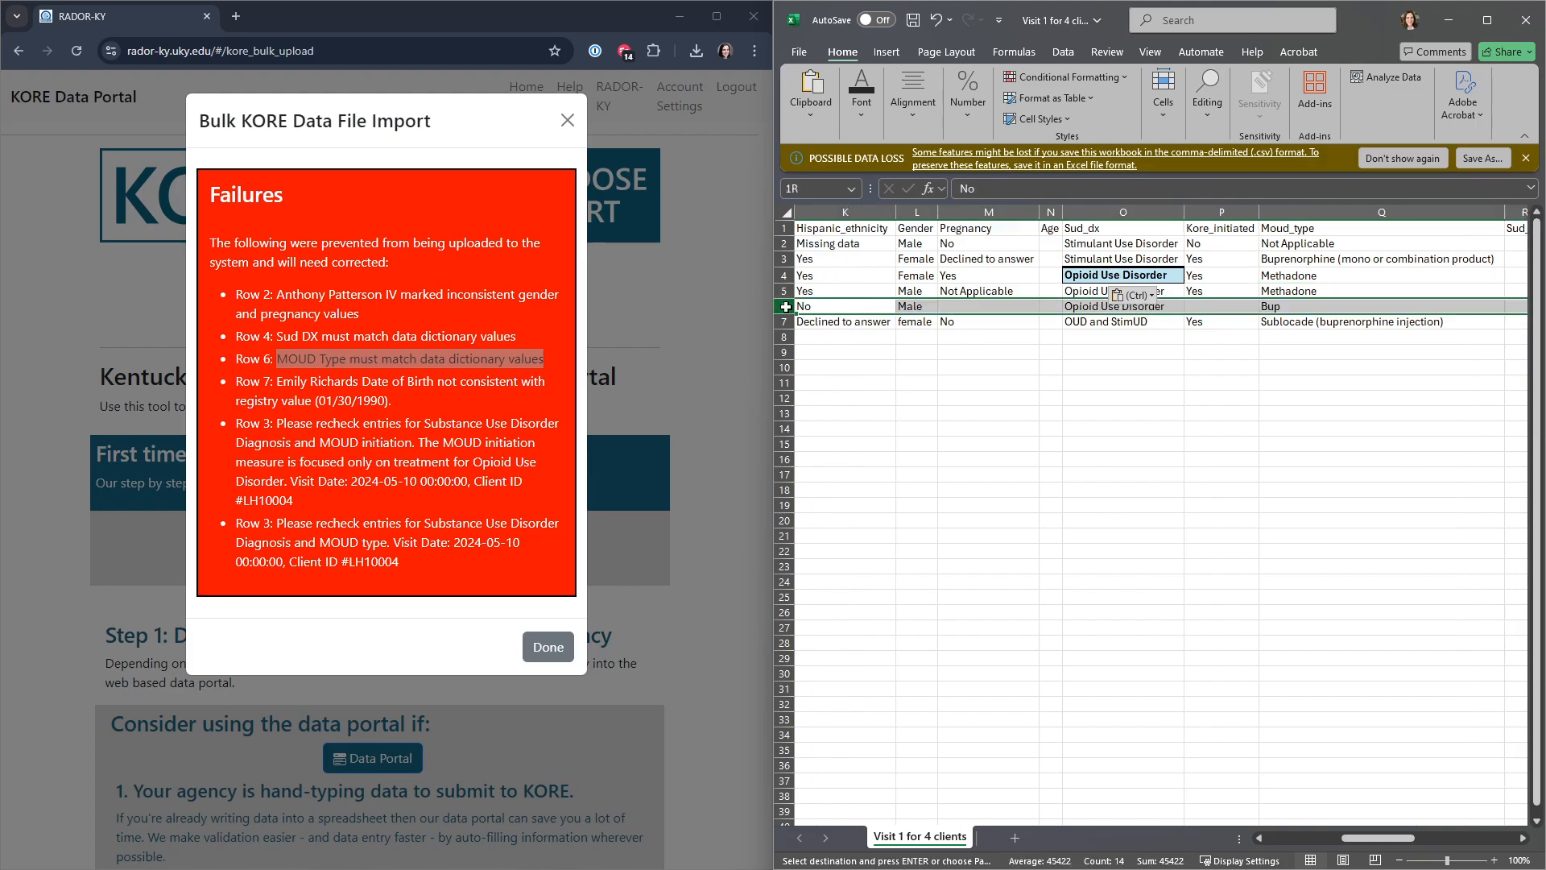
Step: Replace the Moud_type entry in row 6 with "Buprenorphine (mono or combination product)" copied from the data dictionary
left_click(1345, 306)
key("alt+Tab")
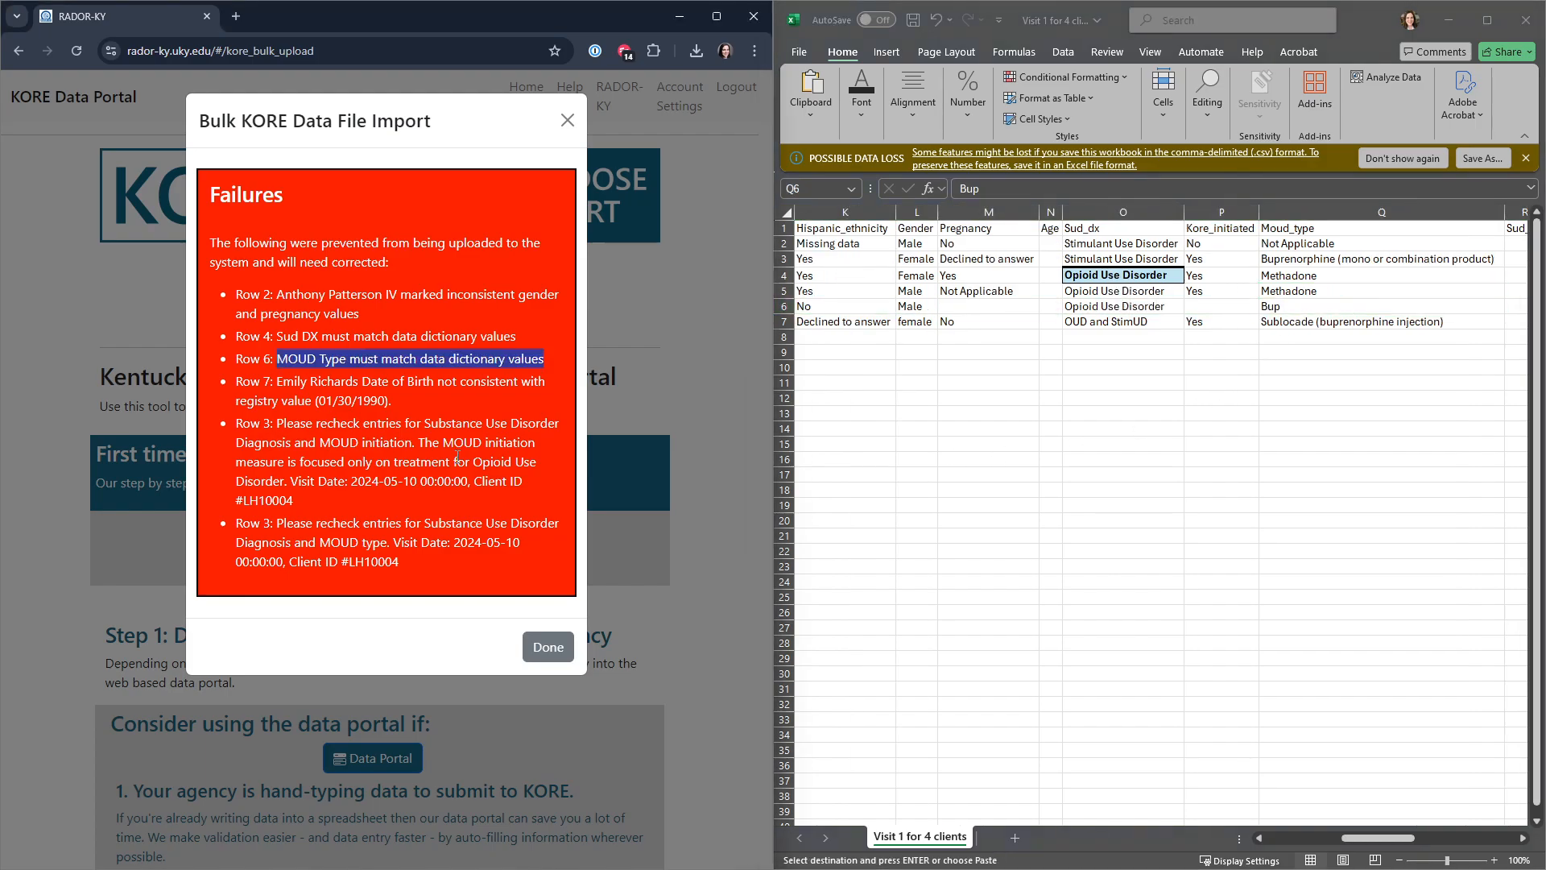
key("alt+Tab")
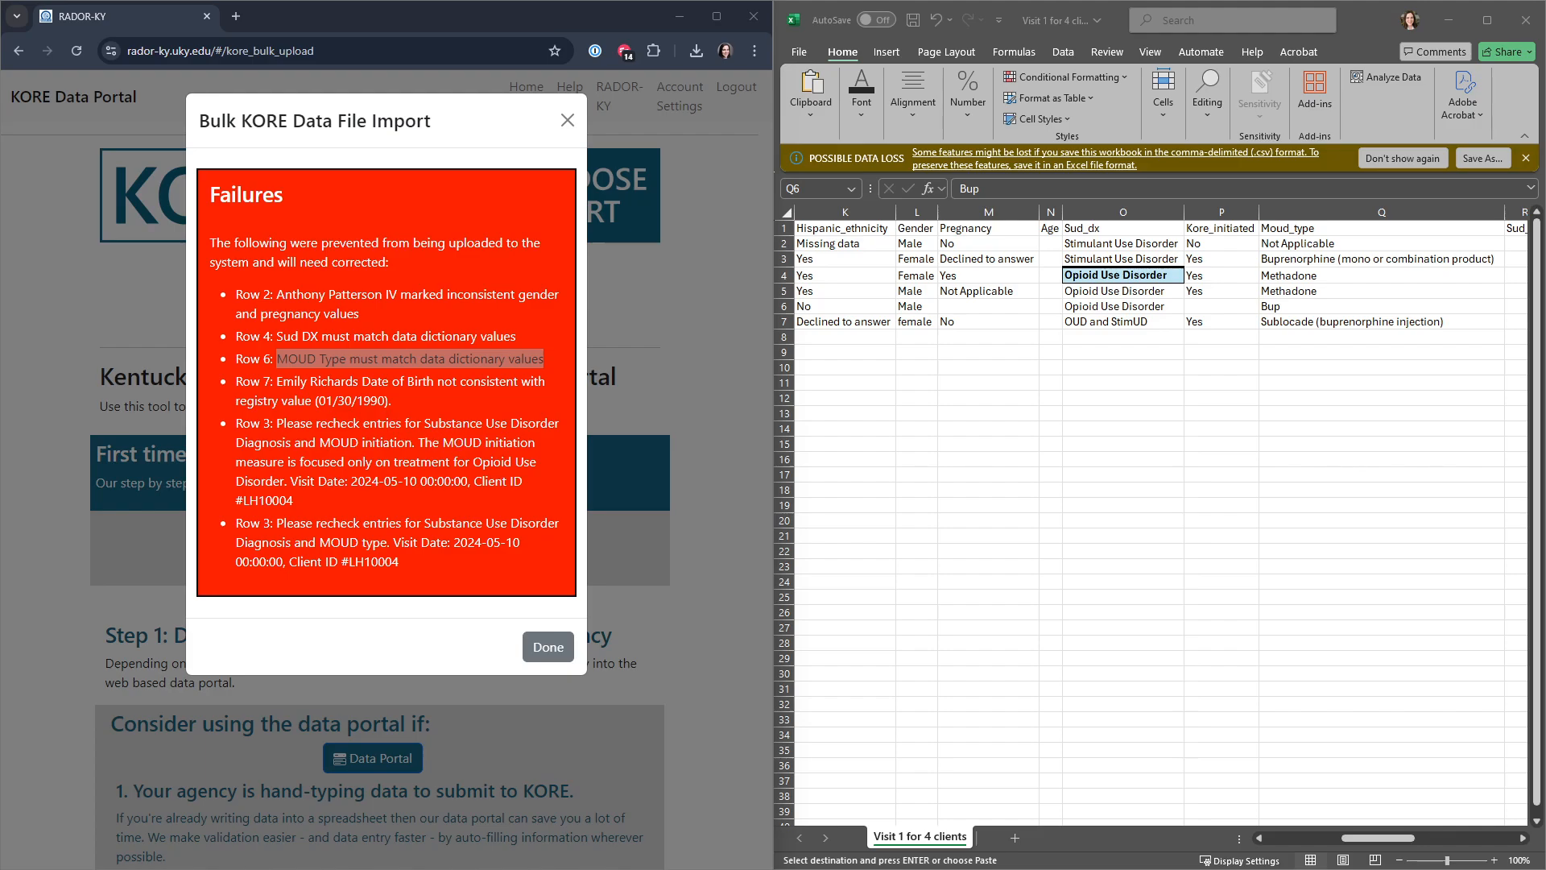
key("alt+Tab")
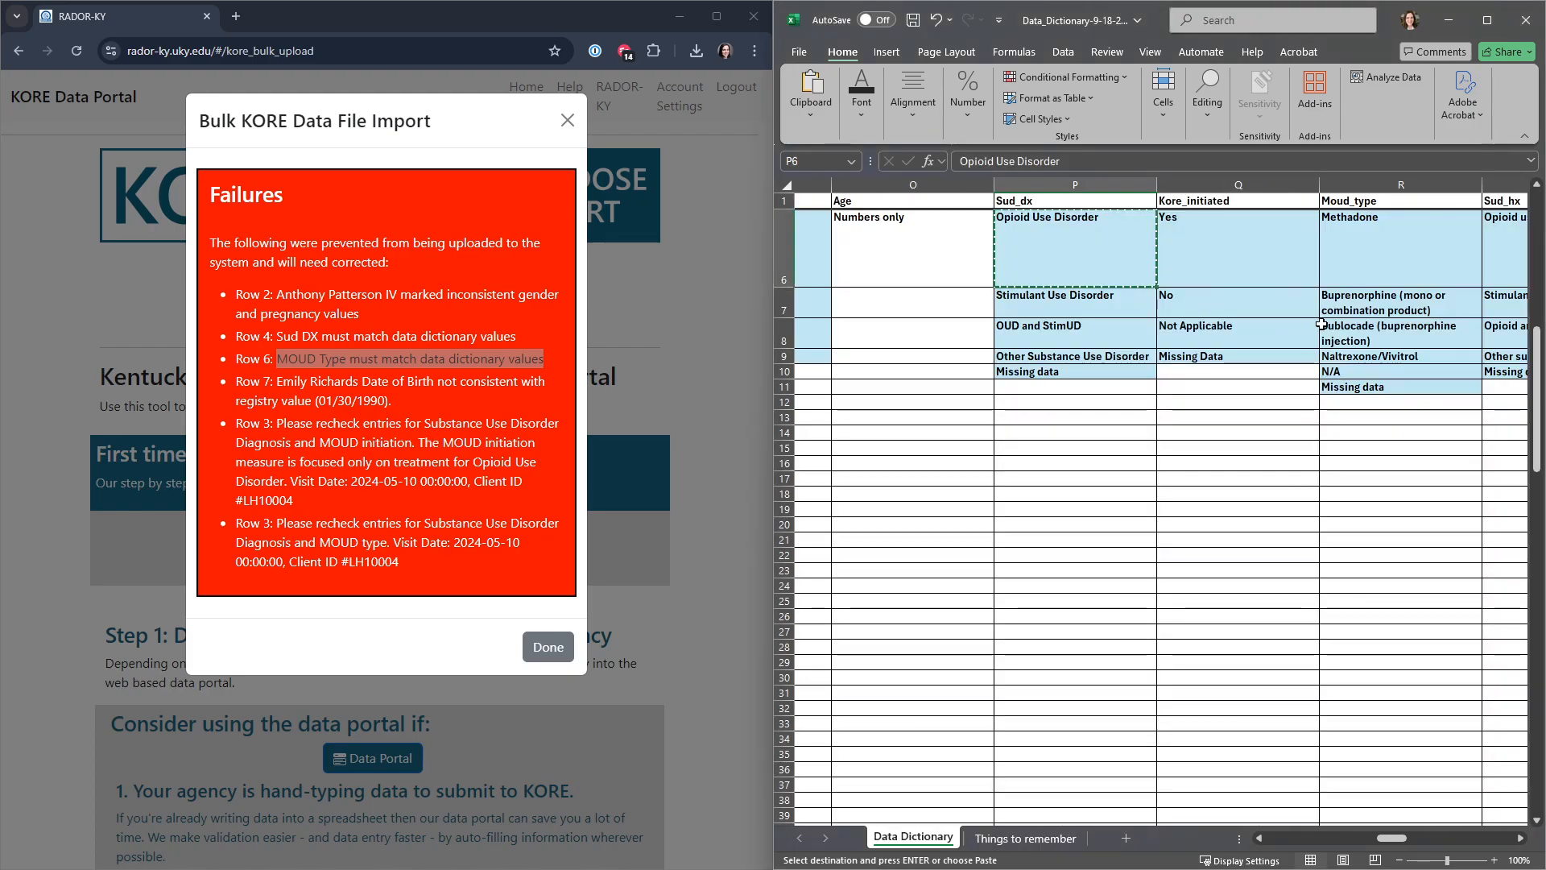
left_click(1394, 308)
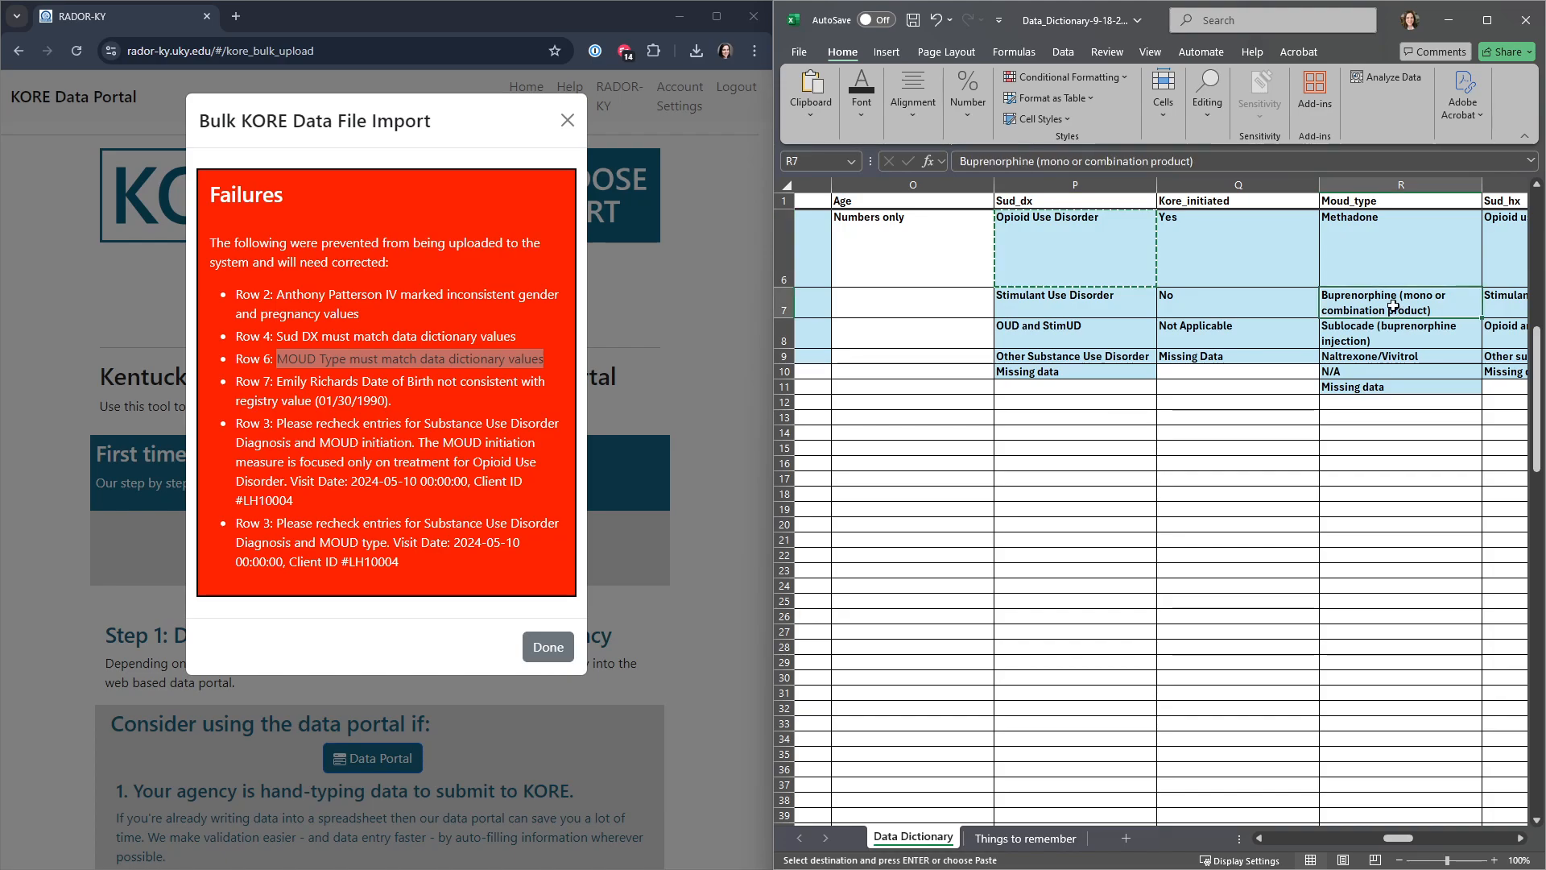
key("ctrl+c")
key("alt+Tab")
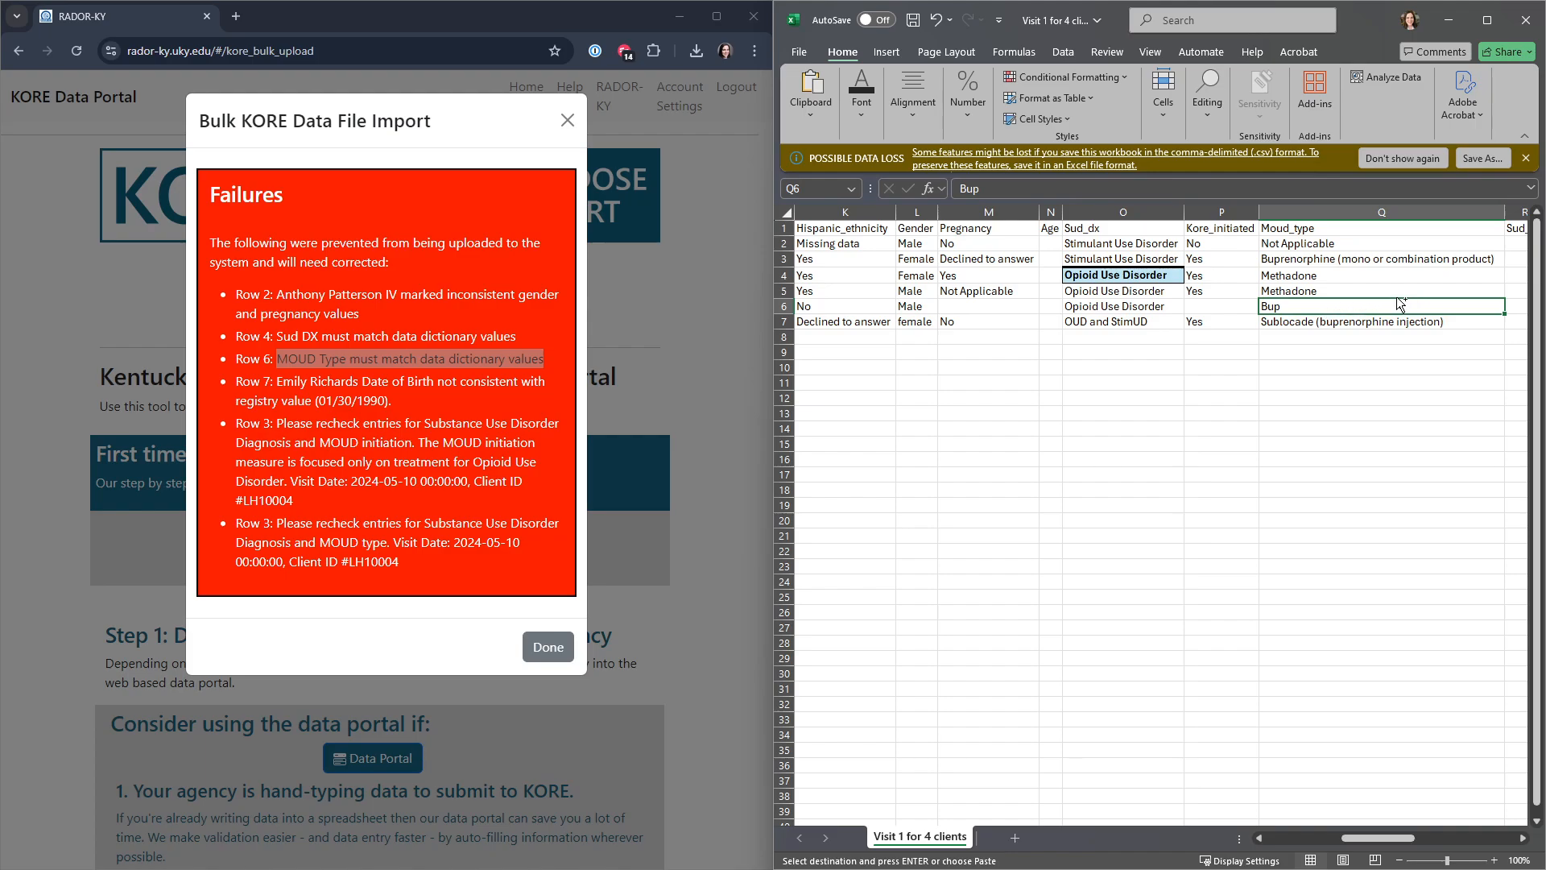
key("ctrl+v")
left_click(1366, 355)
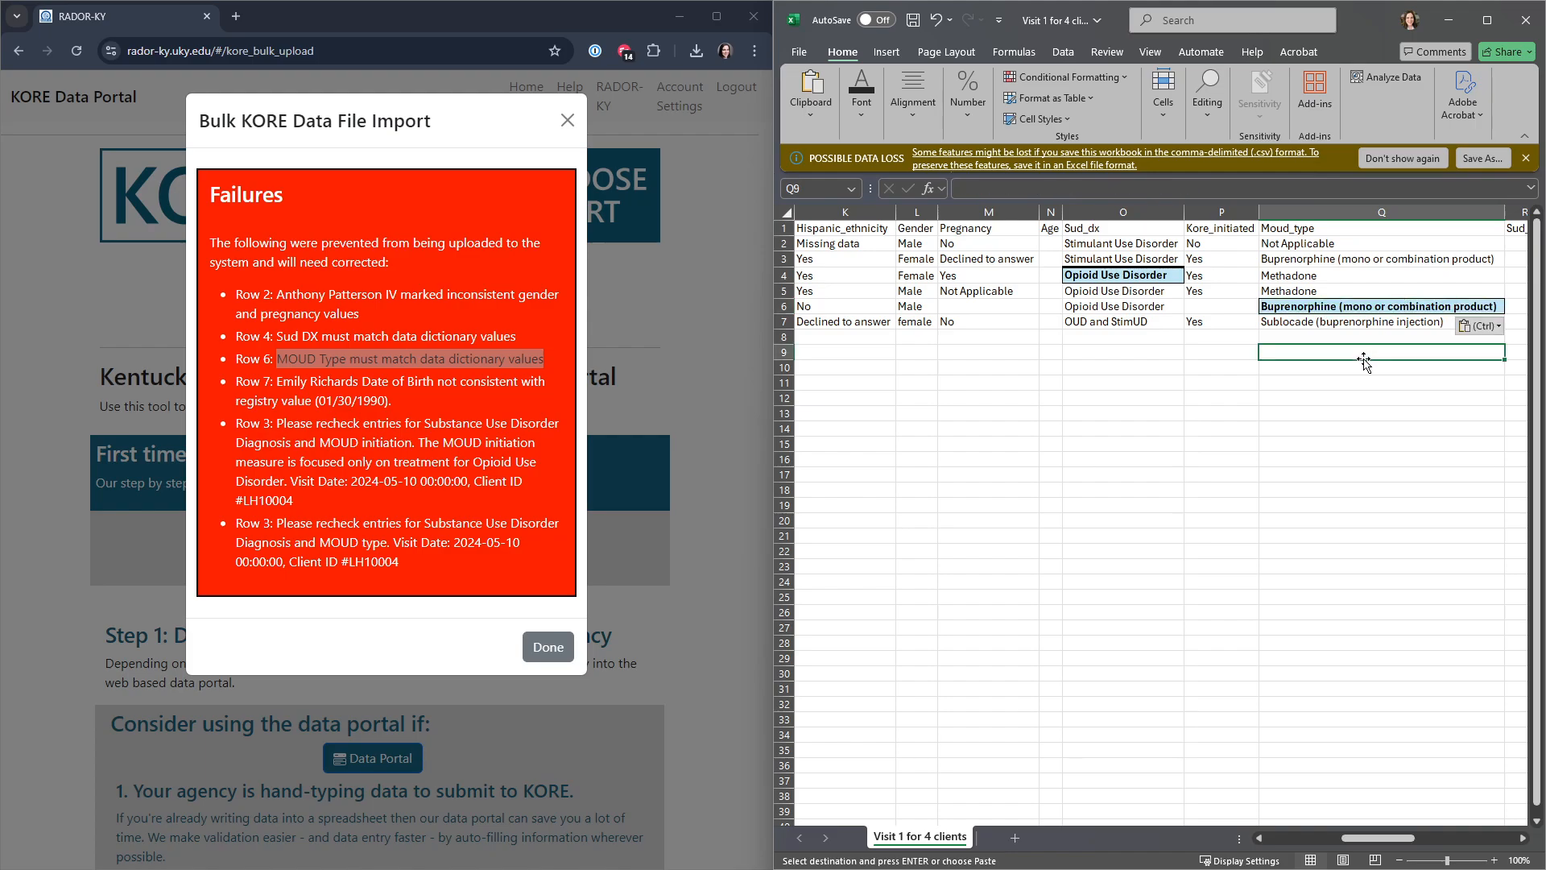
Step: Correct the Dob entry in row 7 to match the registry date of birth given in the import failure
left_click(419, 400)
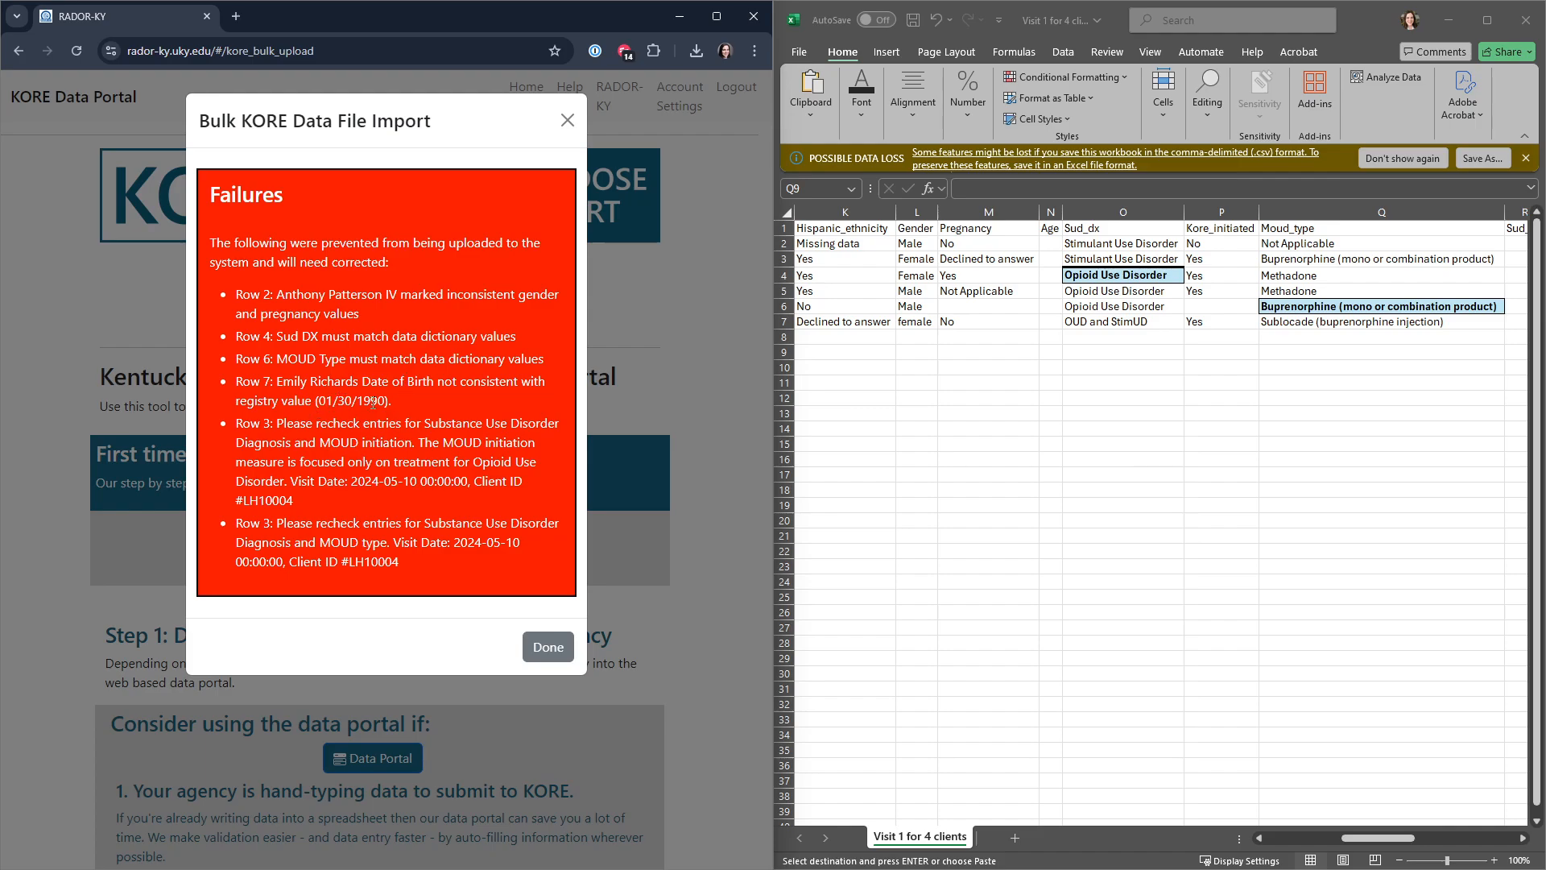
left_click(1302, 839)
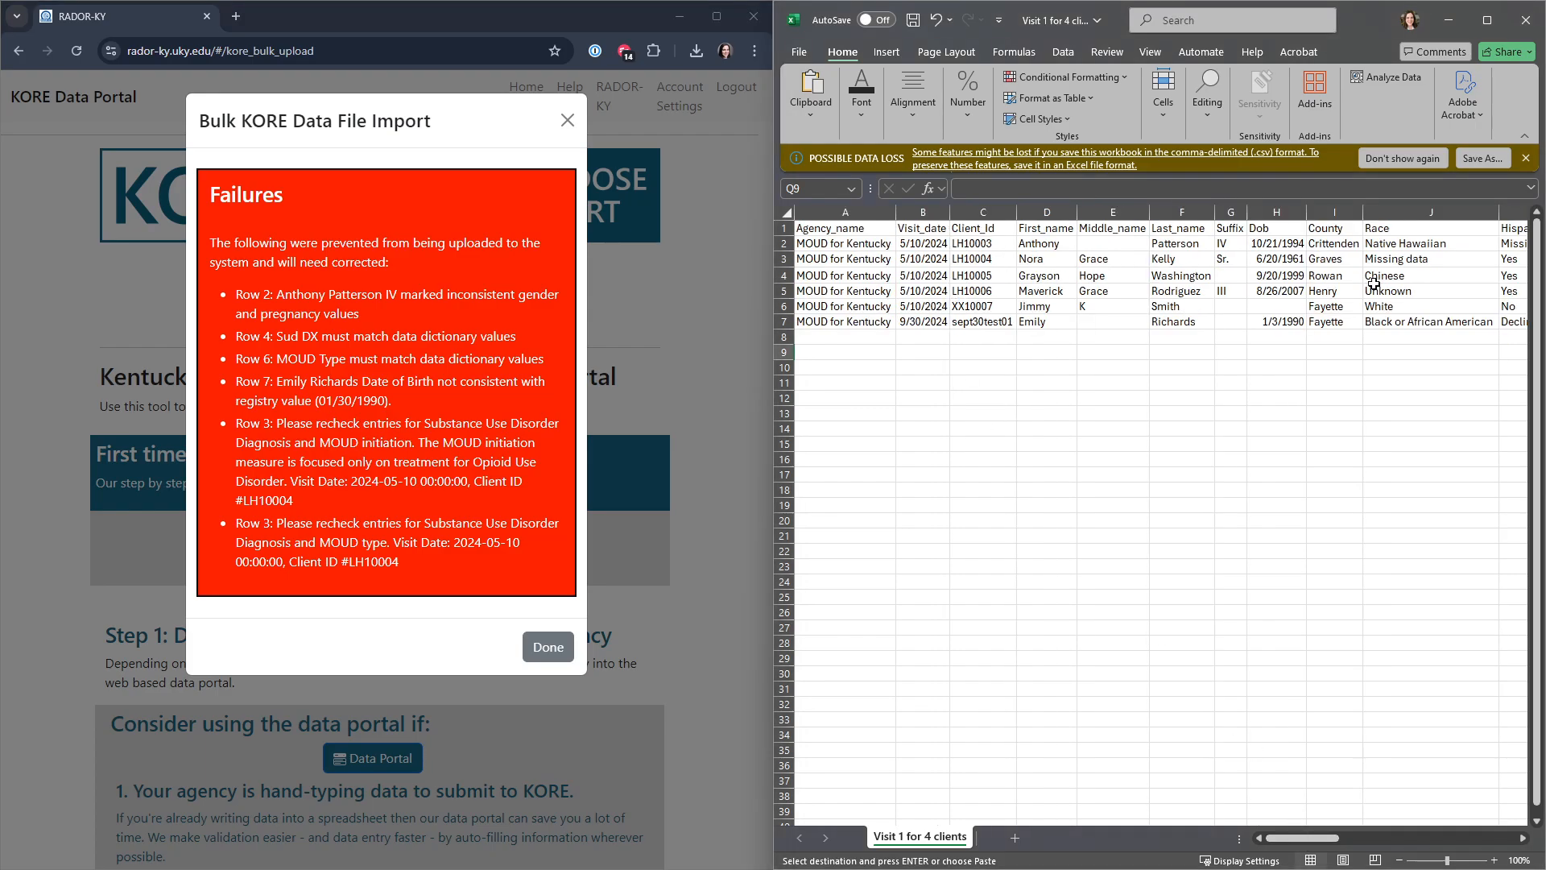
left_click(1272, 324)
double_click(1279, 323)
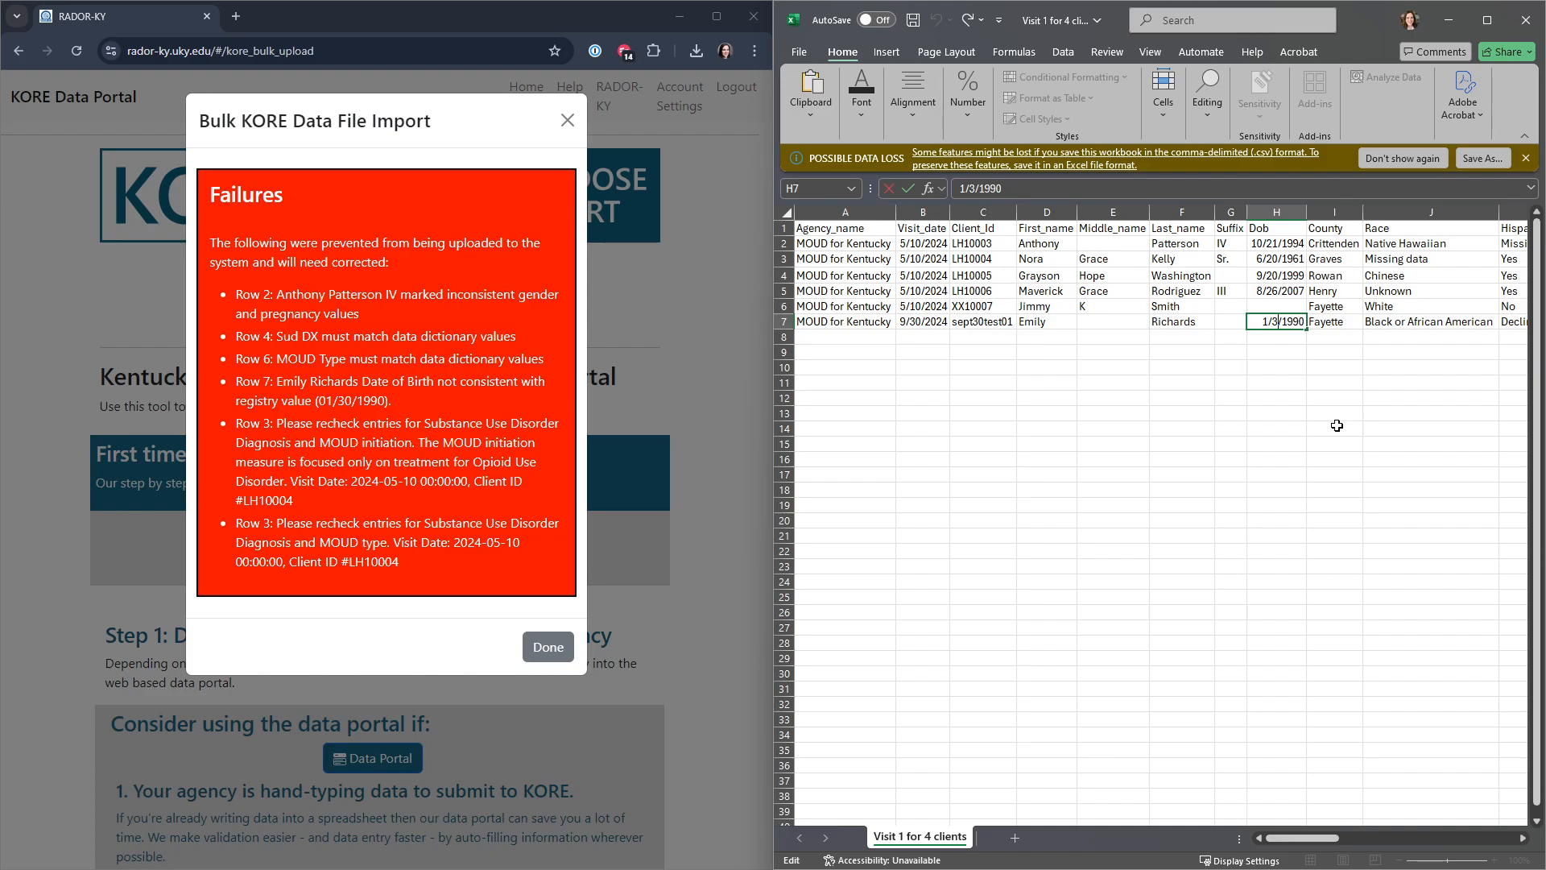
type("0")
key("Return")
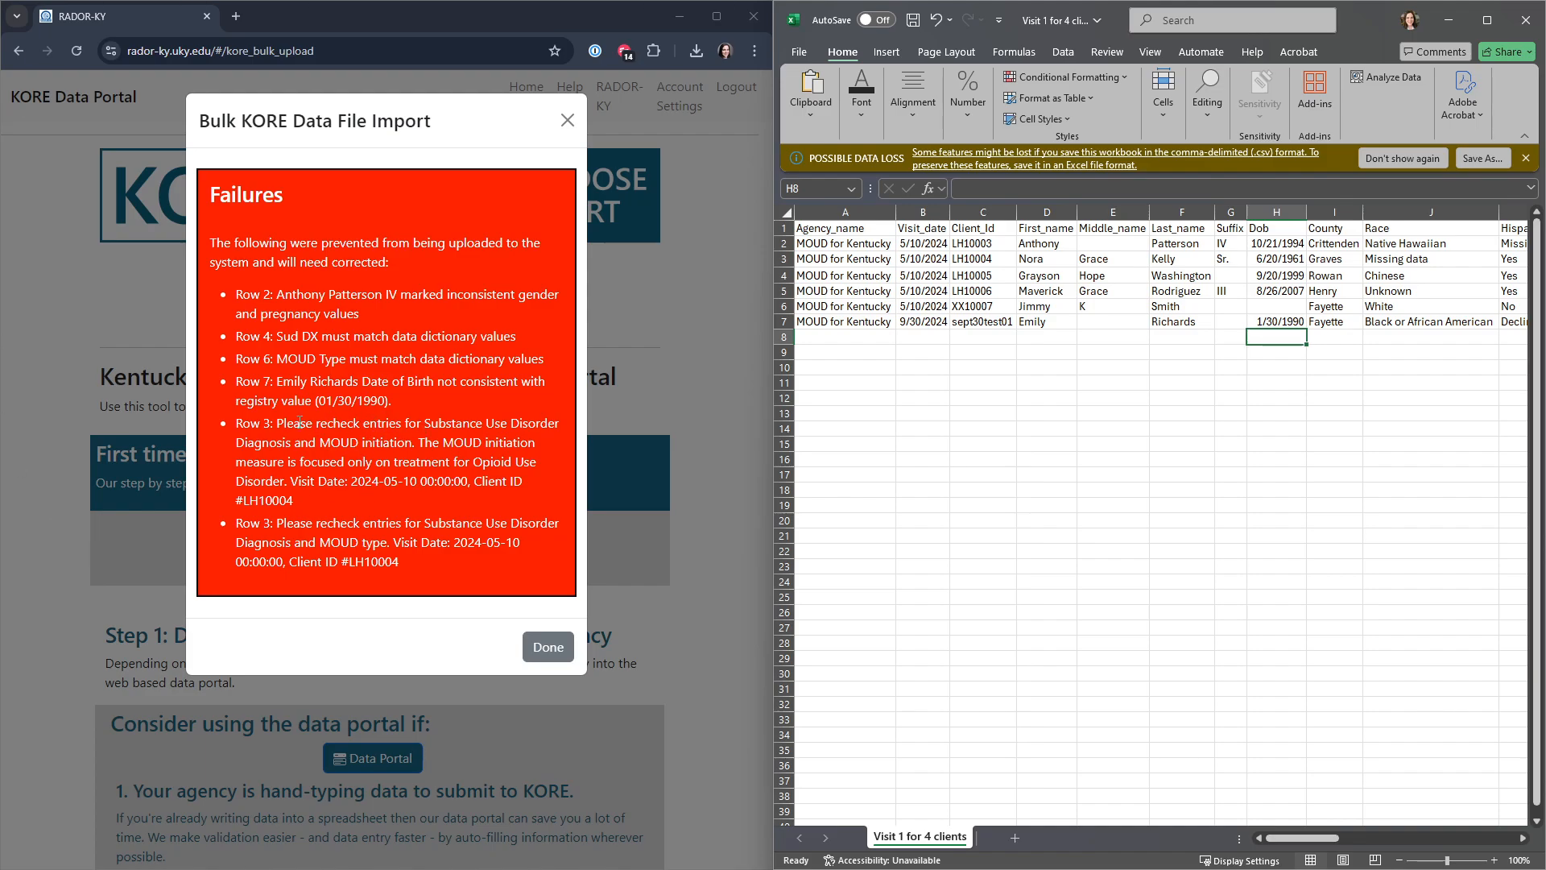
Step: Check row 3's diagnosis and MOUD entries against the listed failures and set its Kore_initiated entry to "No"
left_click(307, 553)
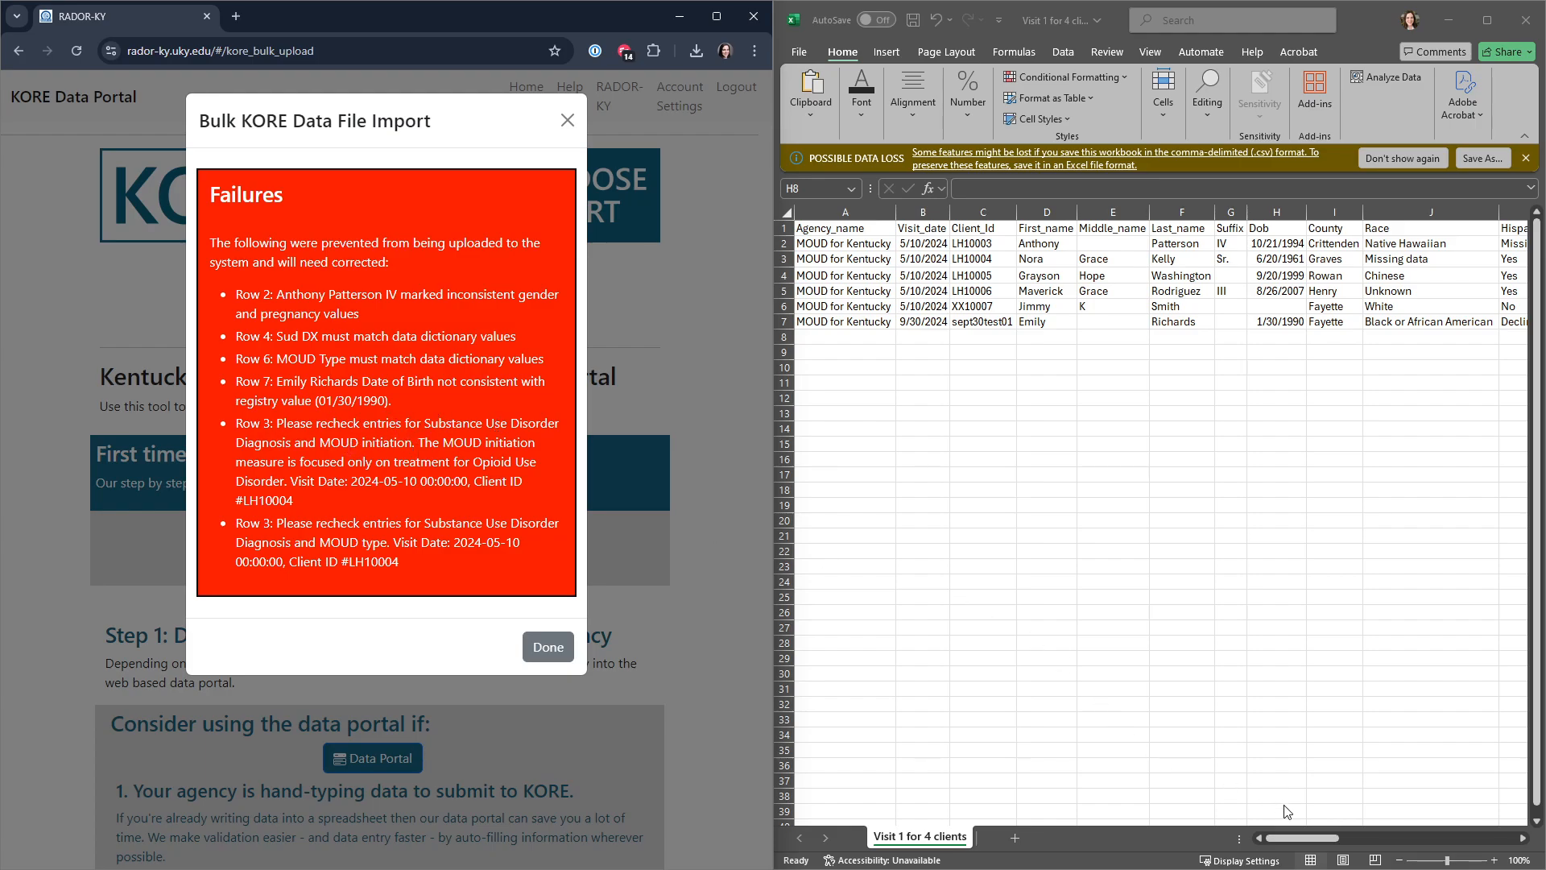
left_click(1299, 839)
left_click_drag(1305, 839, 1404, 838)
left_click(782, 260)
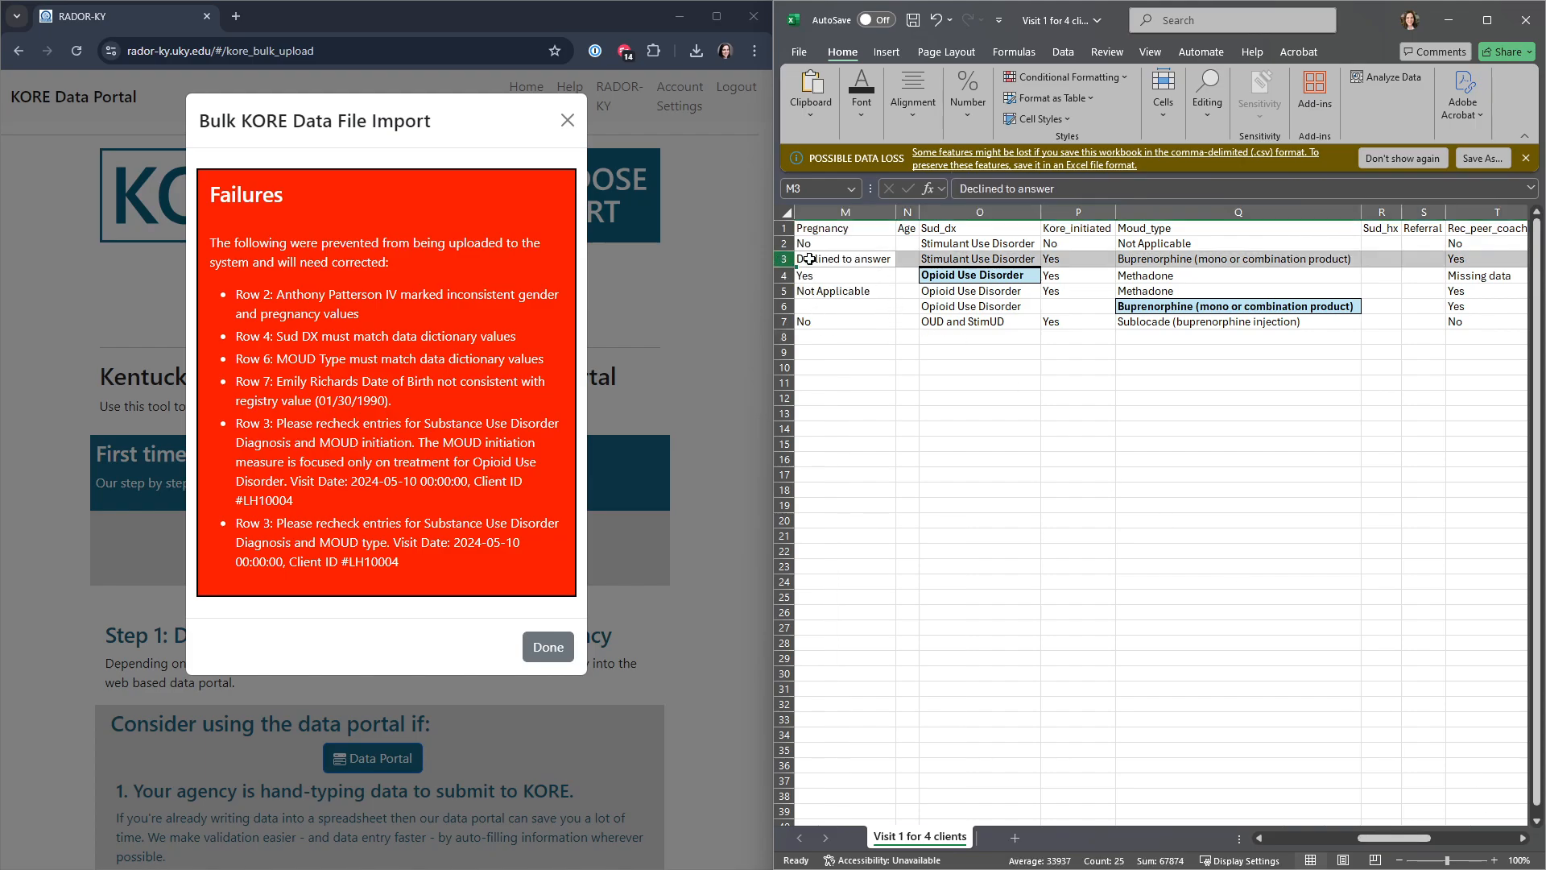
left_click(979, 259)
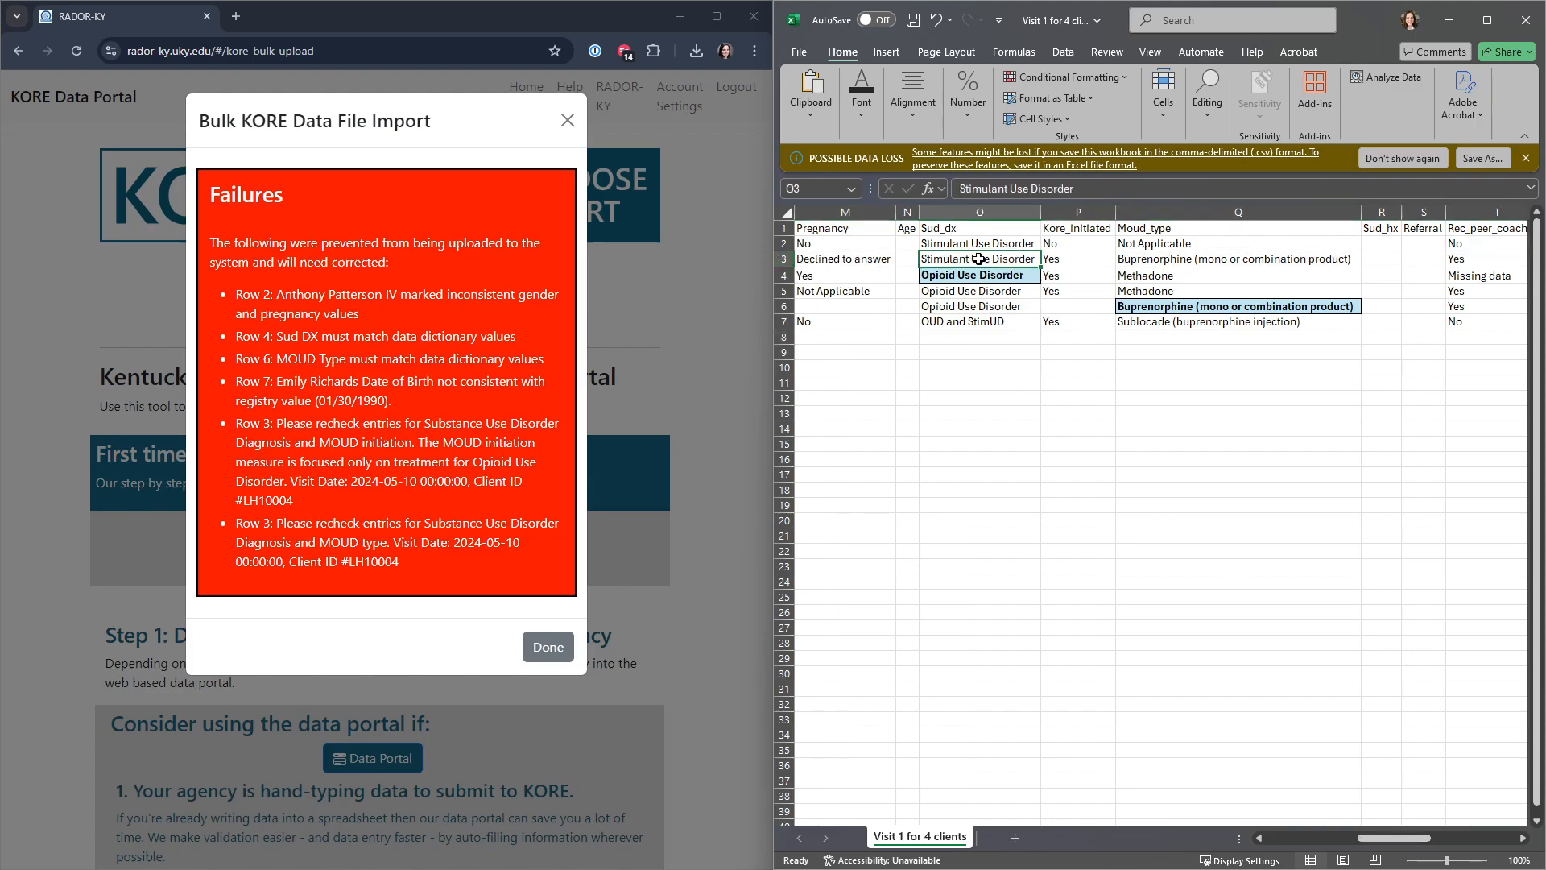
left_click(1084, 256)
left_click(1144, 263)
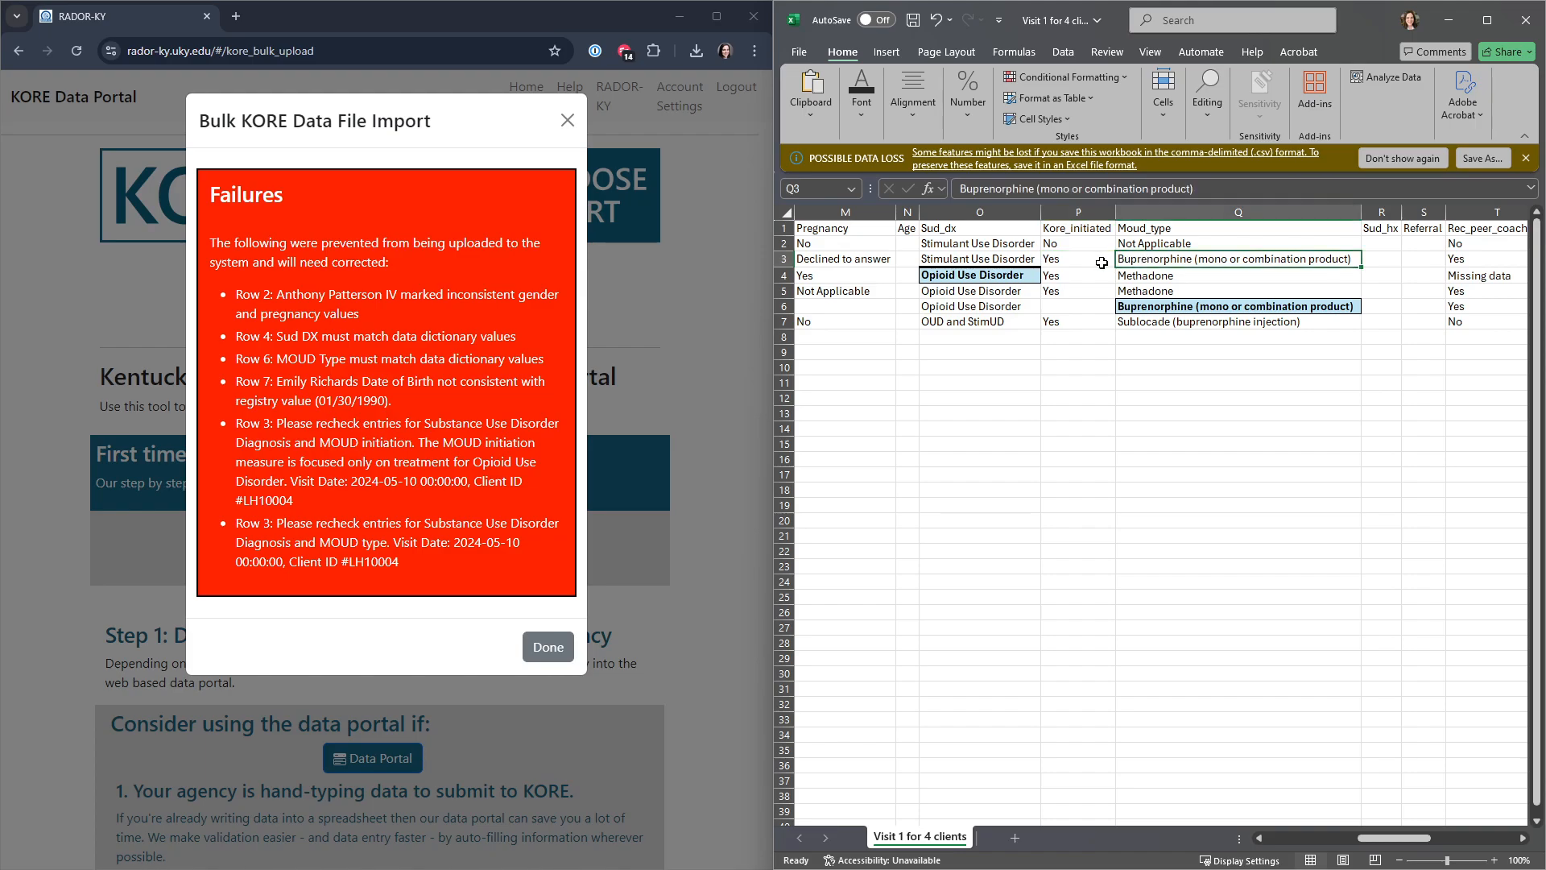
left_click(1054, 255)
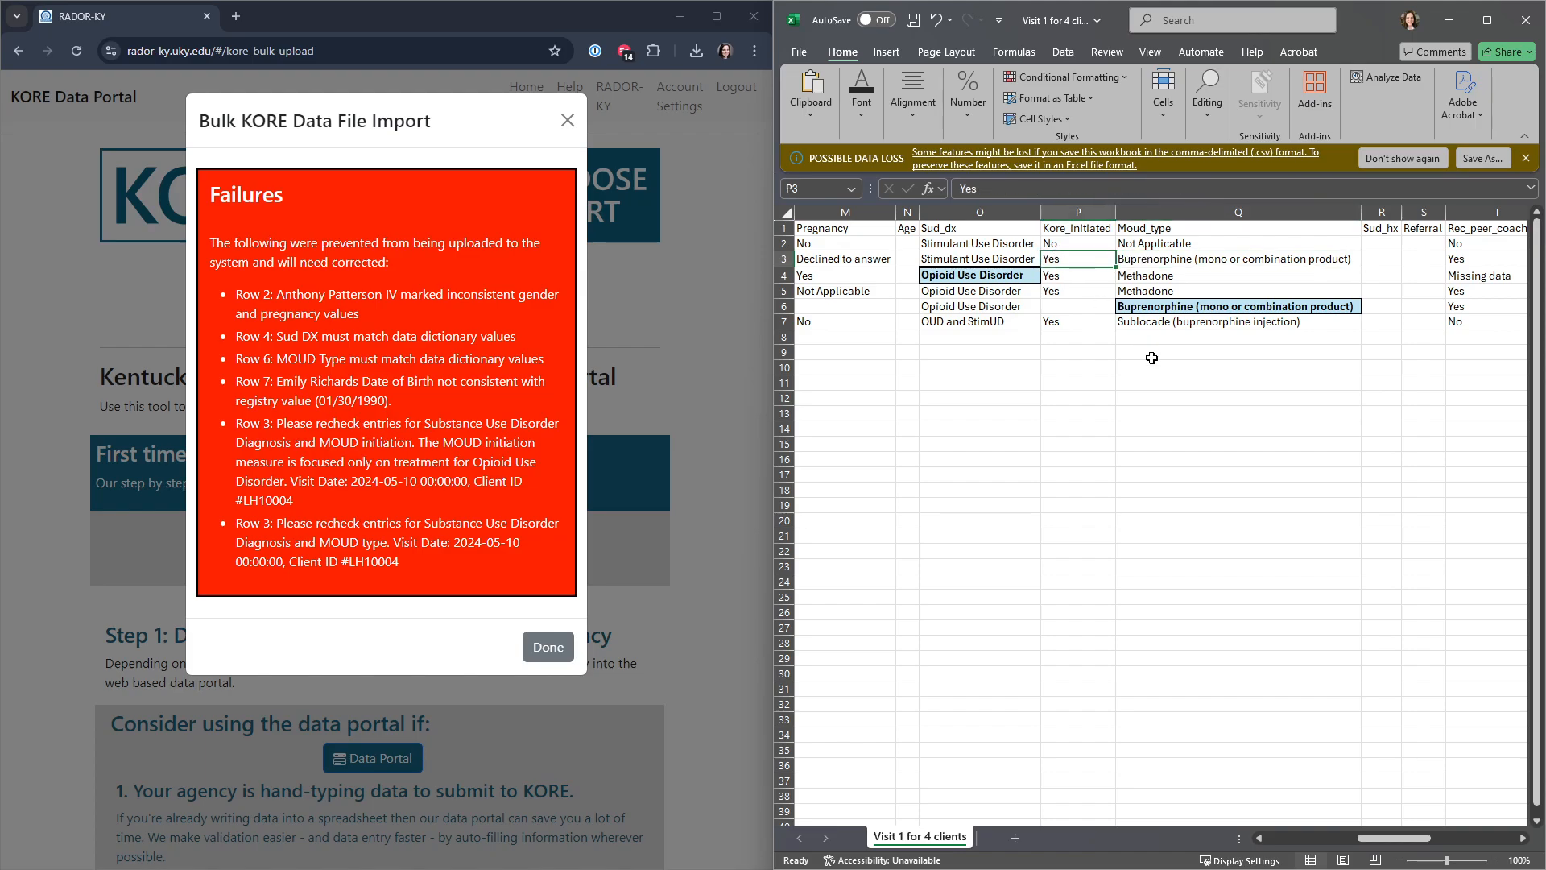
type("No")
key("Tab")
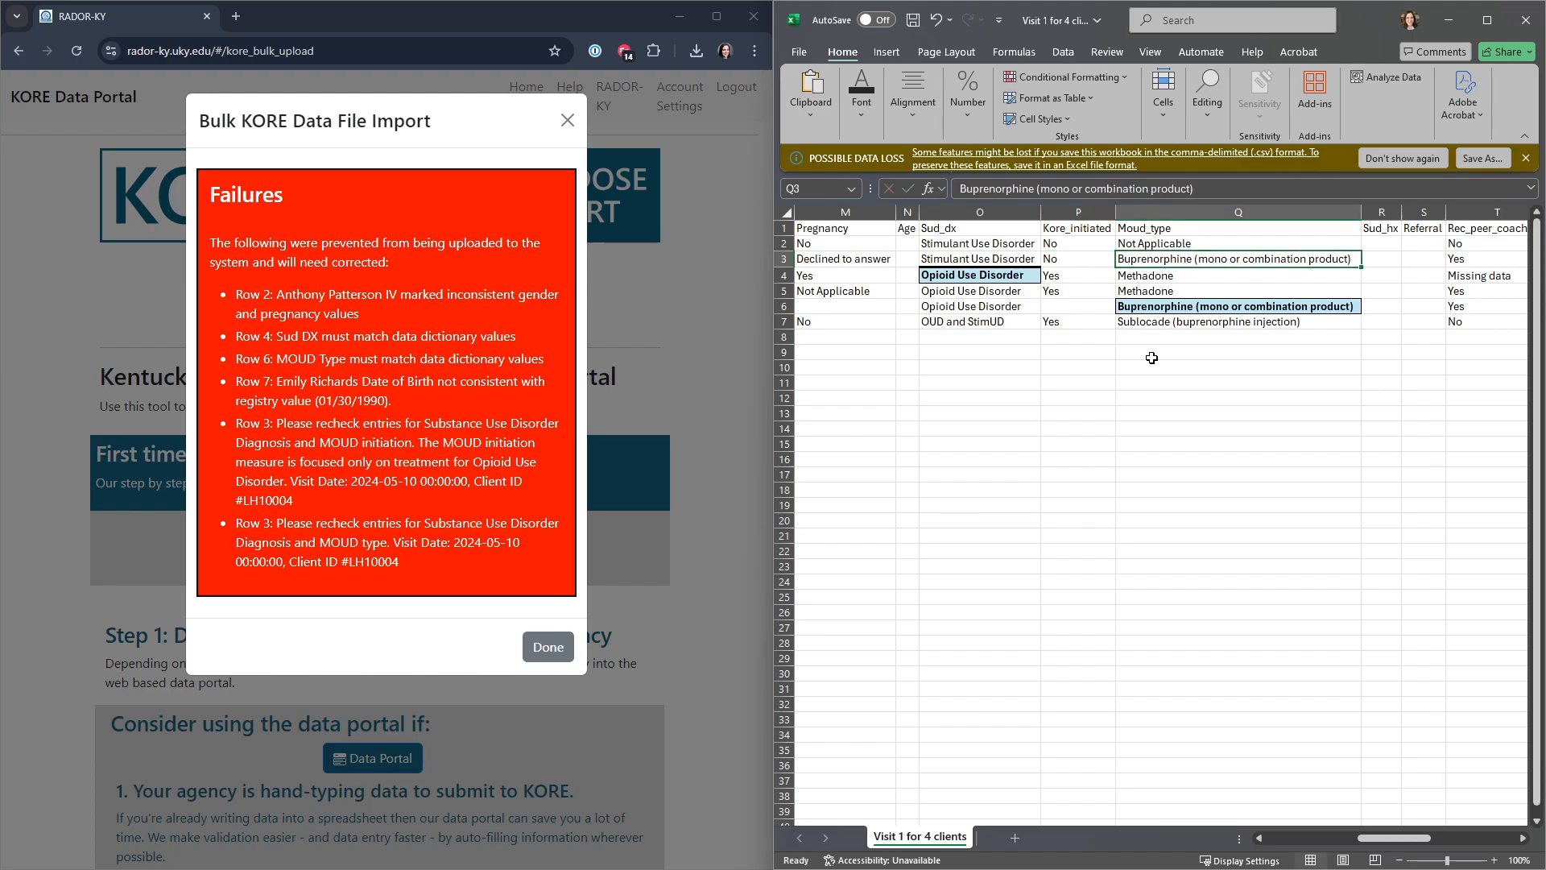
Step: Clear the Moud_type entry in row 3 and save the client file
type("No")
key("Return")
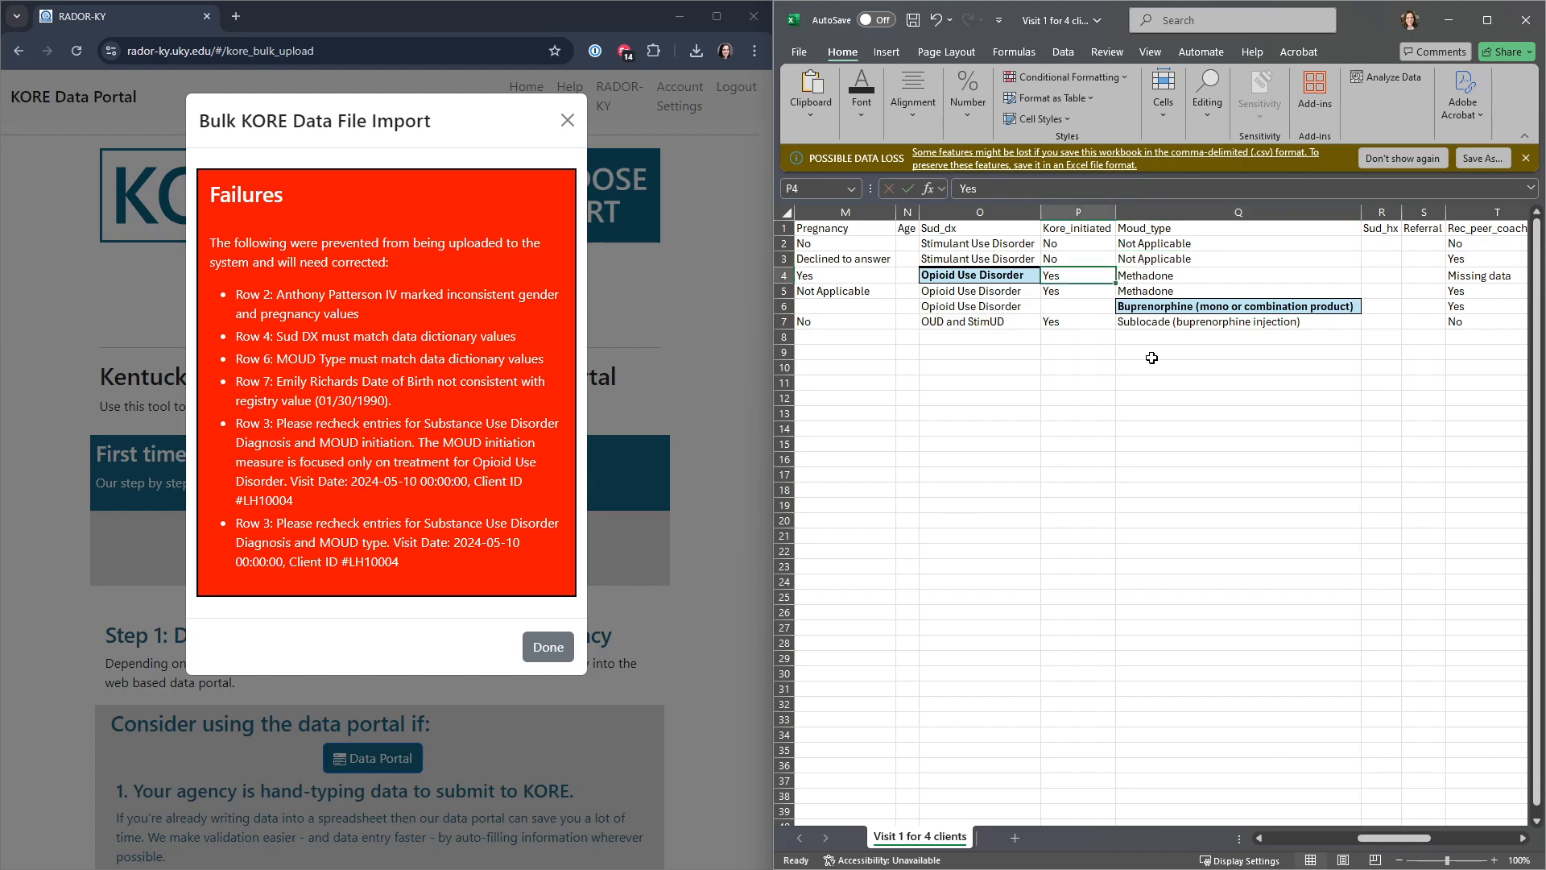
key("Up")
key("Right")
key("Delete")
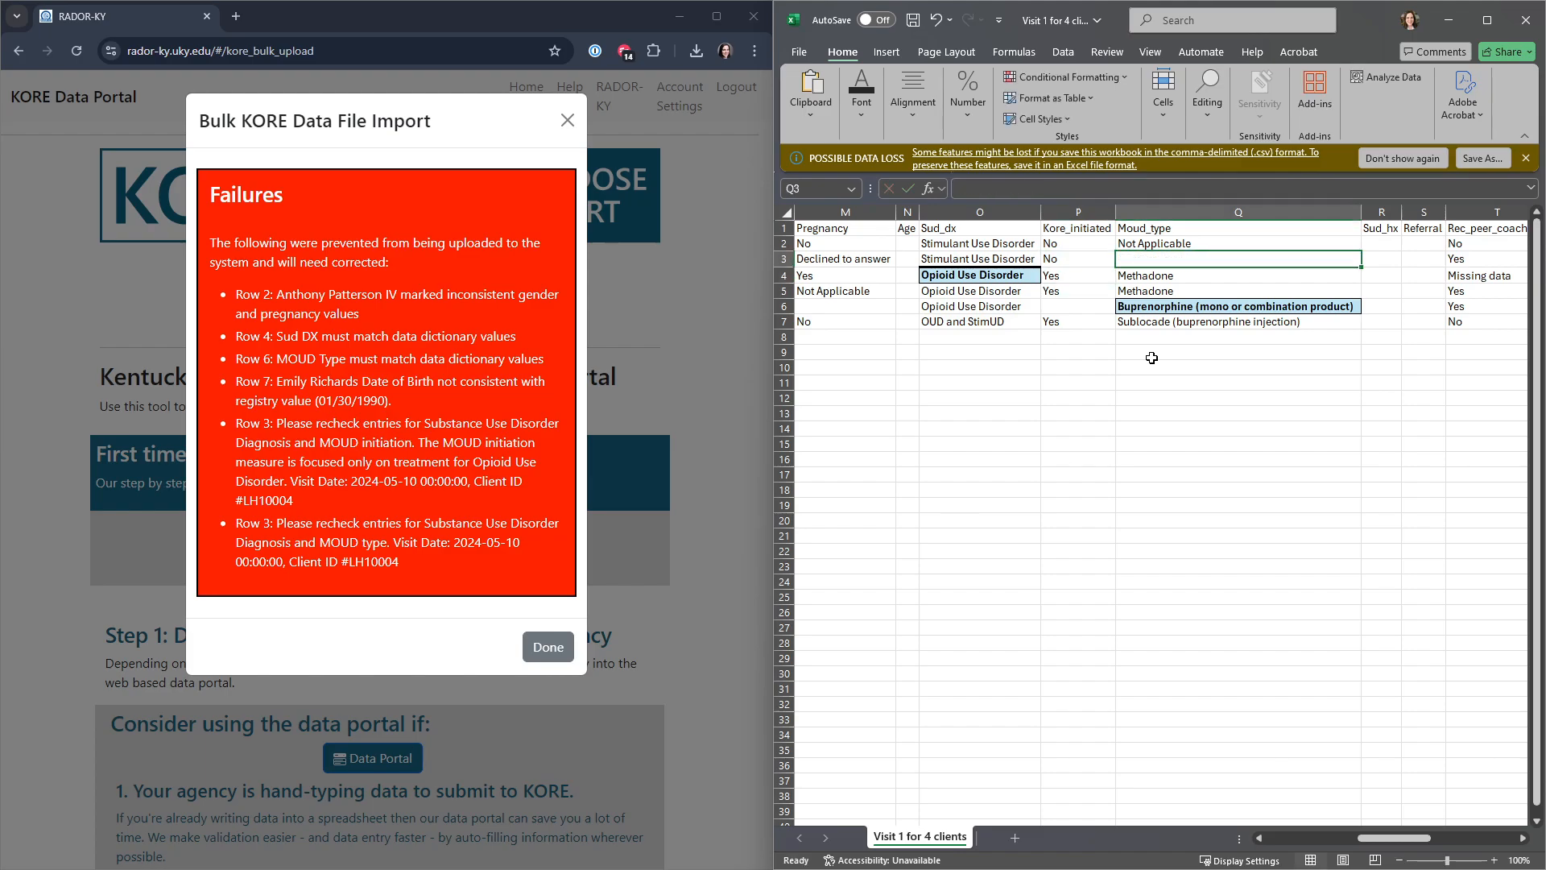
key("Down")
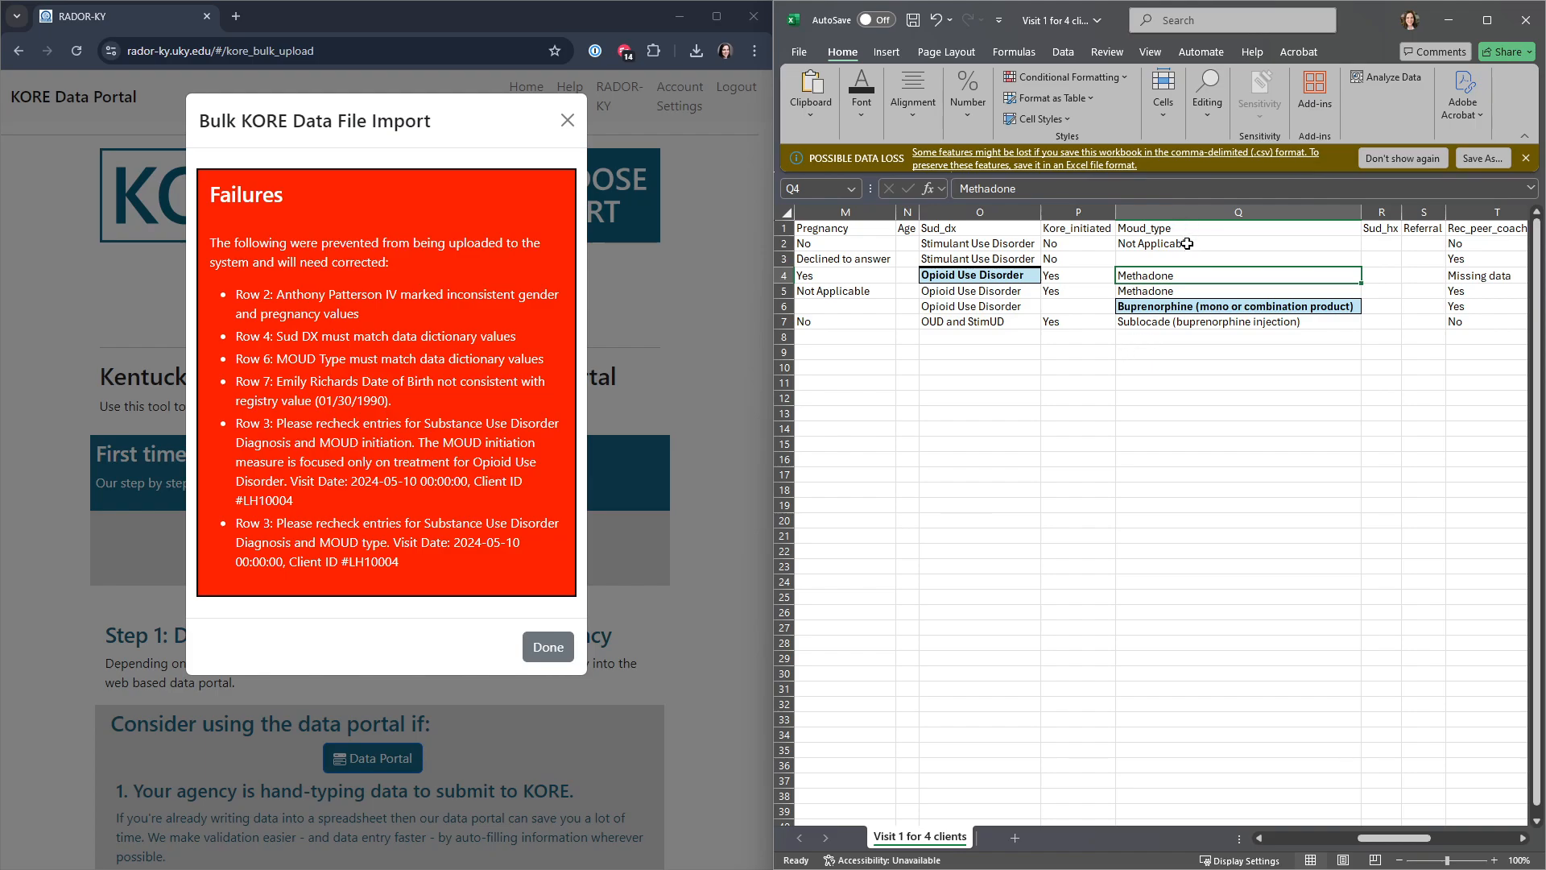
left_click(1186, 243)
key("ctrl+c")
left_click(1216, 474)
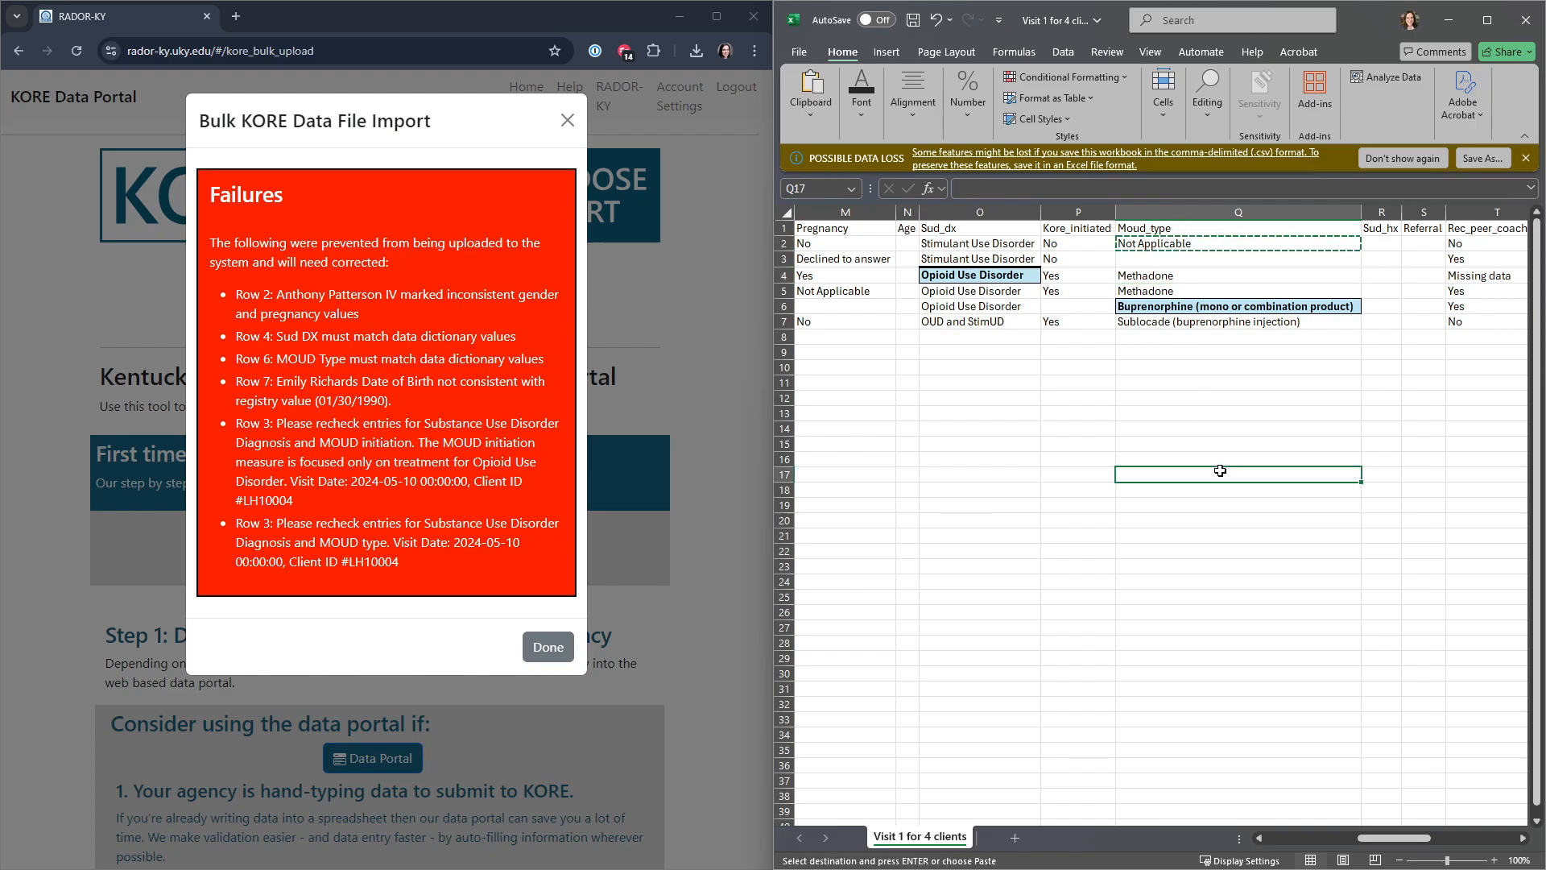
key("ctrl+s")
Step: Recheck the last listed failure against row 3 and review the first columns of the client sheet
left_click(410, 448)
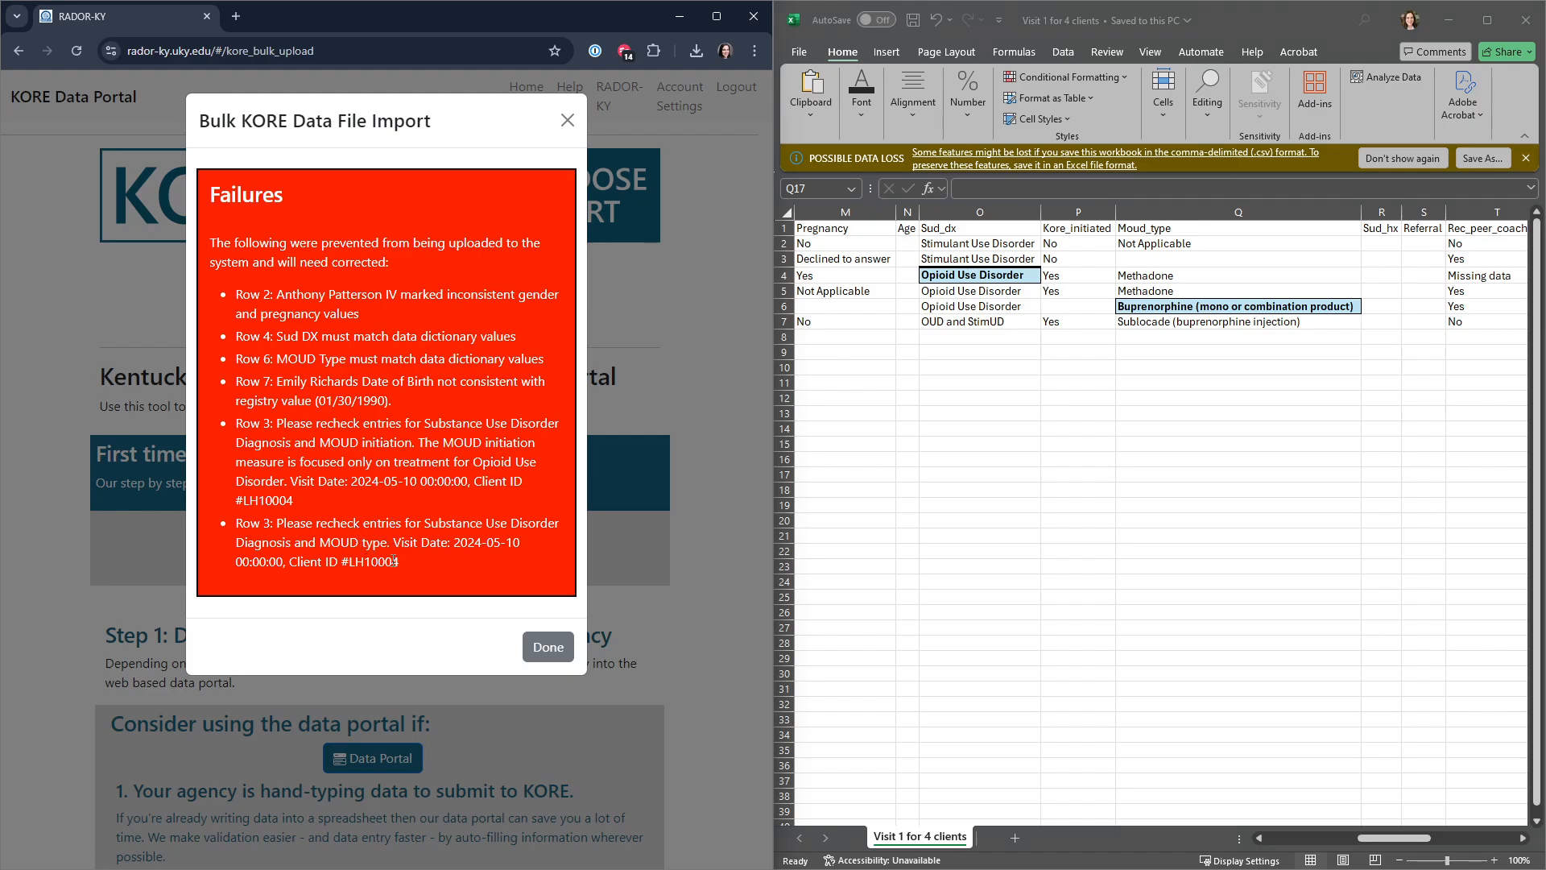
left_click_drag(399, 561, 211, 533)
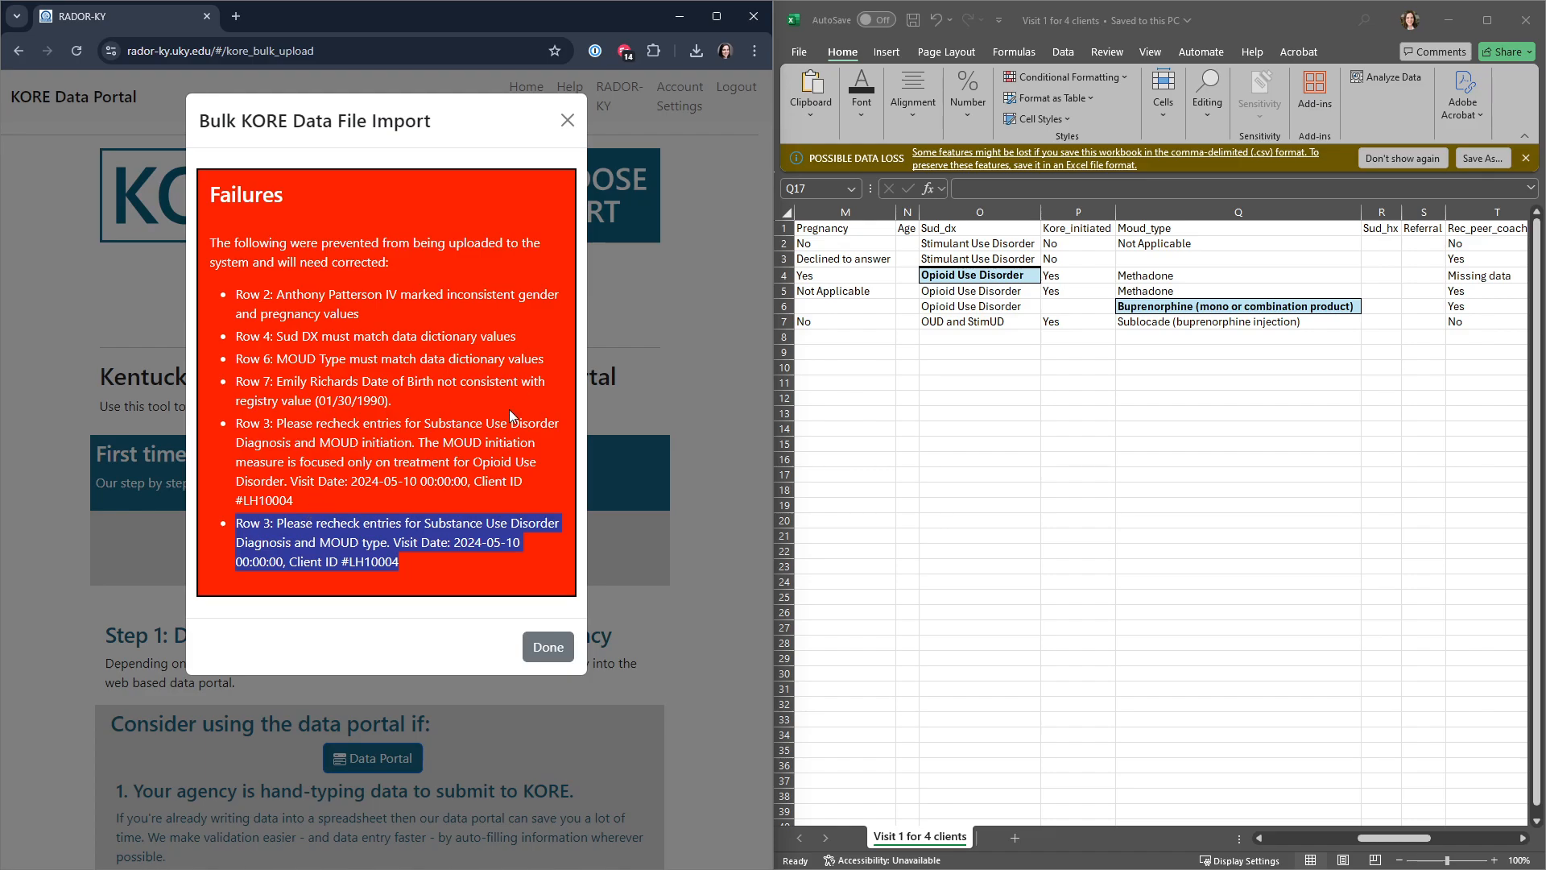
left_click(784, 259)
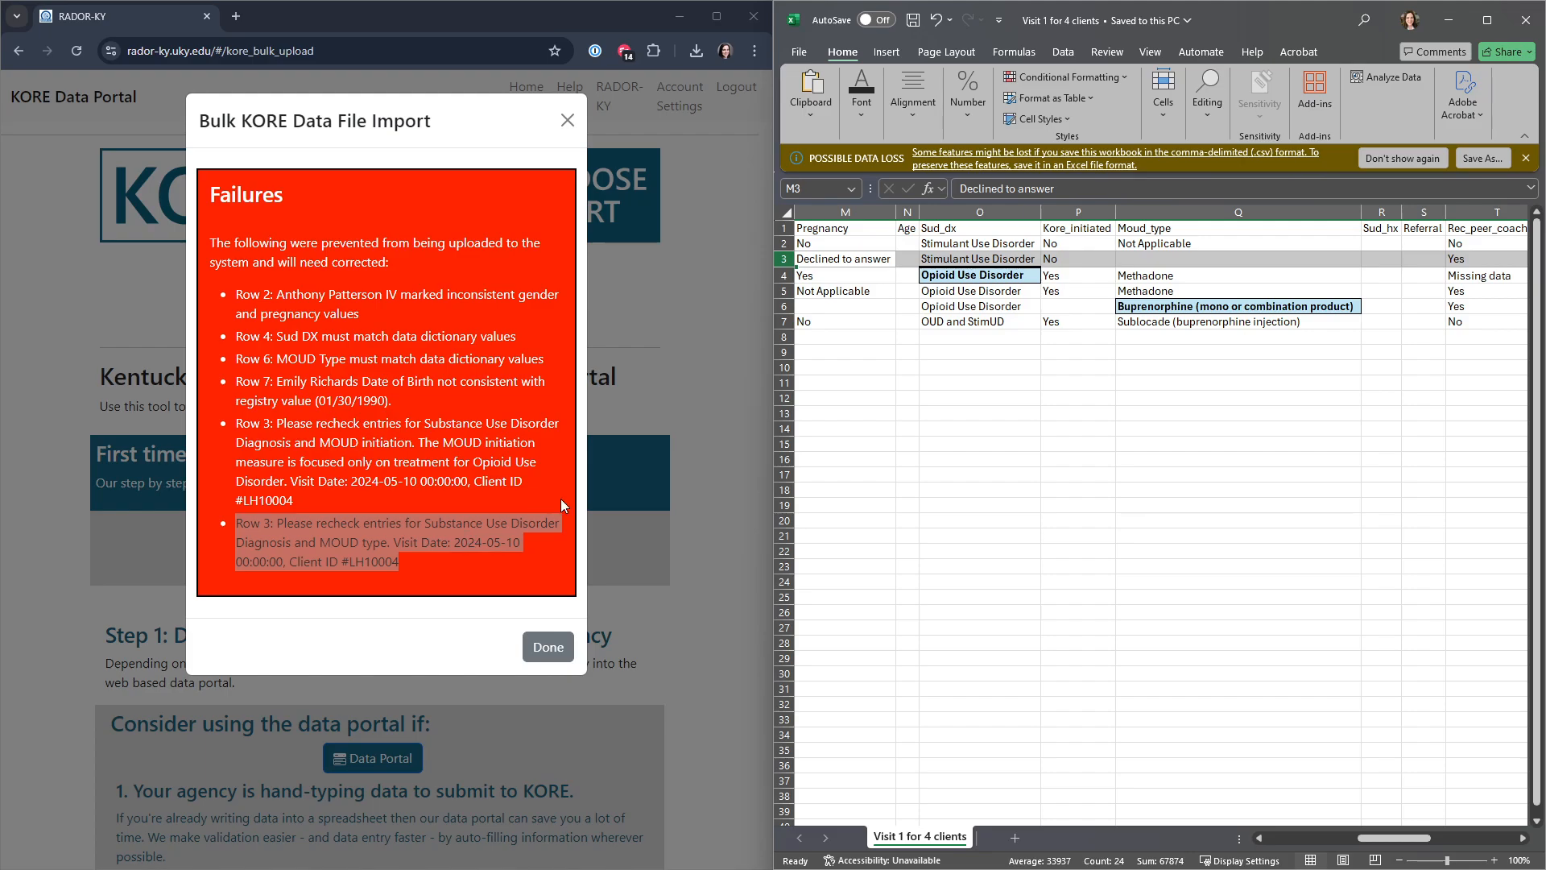
left_click(1168, 336)
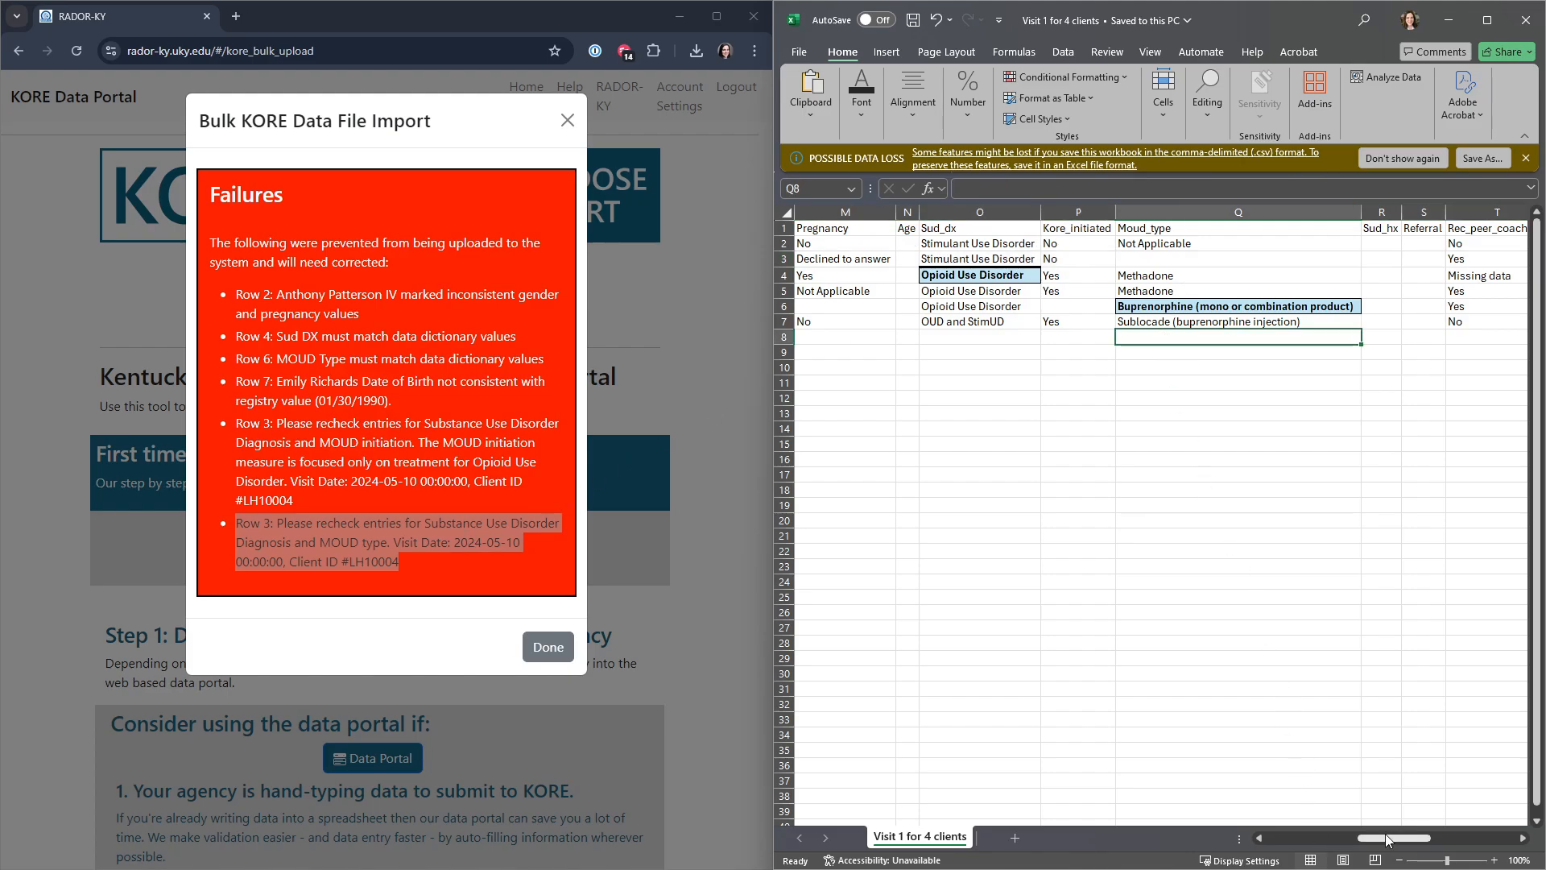
left_click_drag(1387, 840, 1293, 840)
left_click(1172, 550)
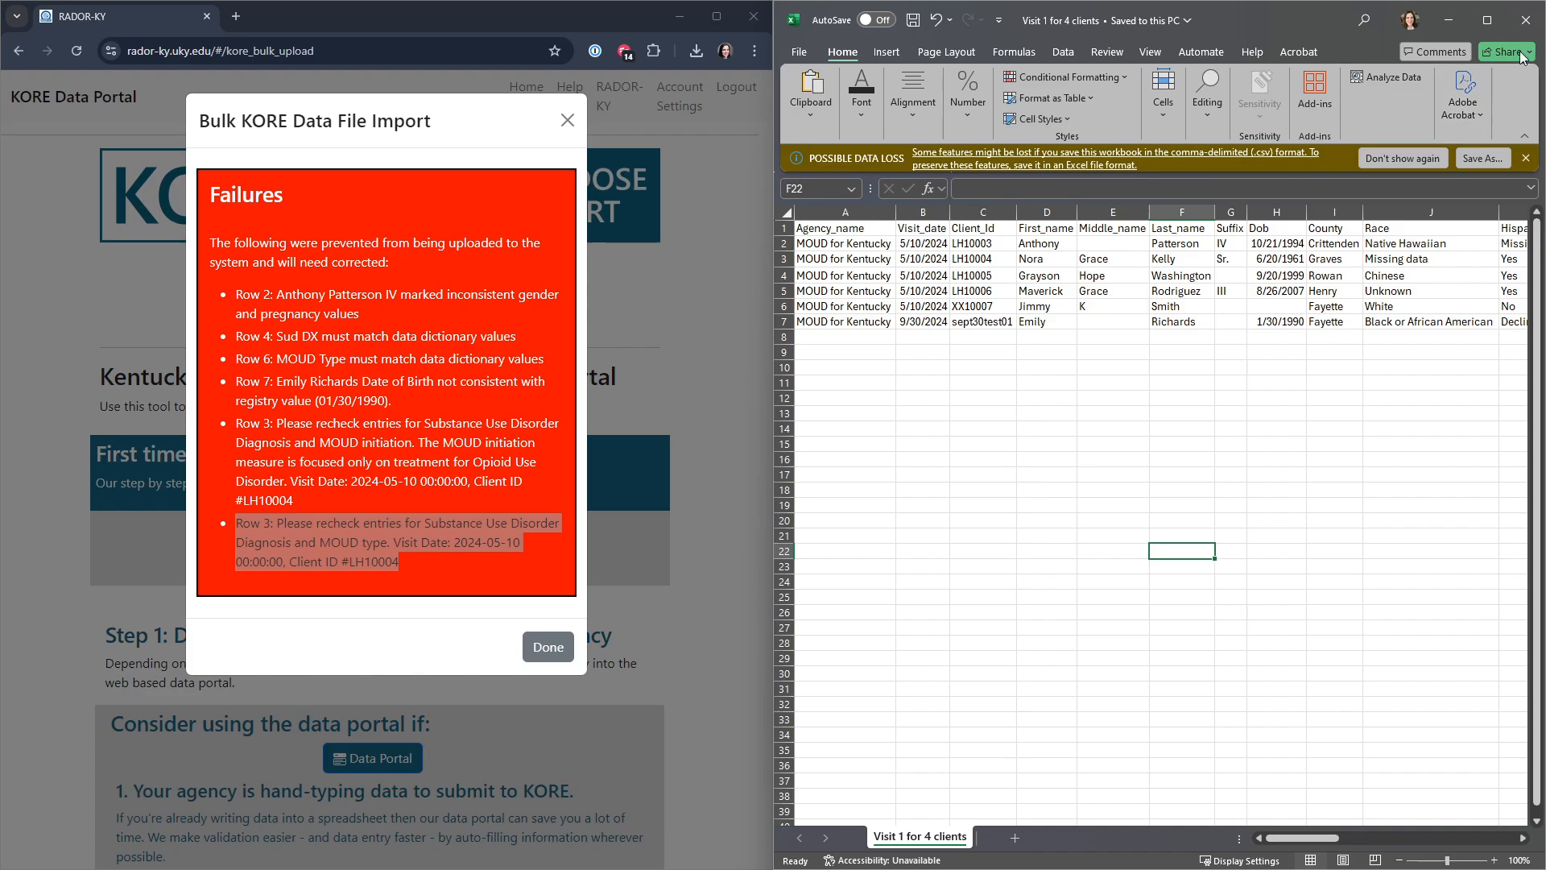
Step: Close the client file and dismiss the import results in the maximized portal window
left_click(1526, 20)
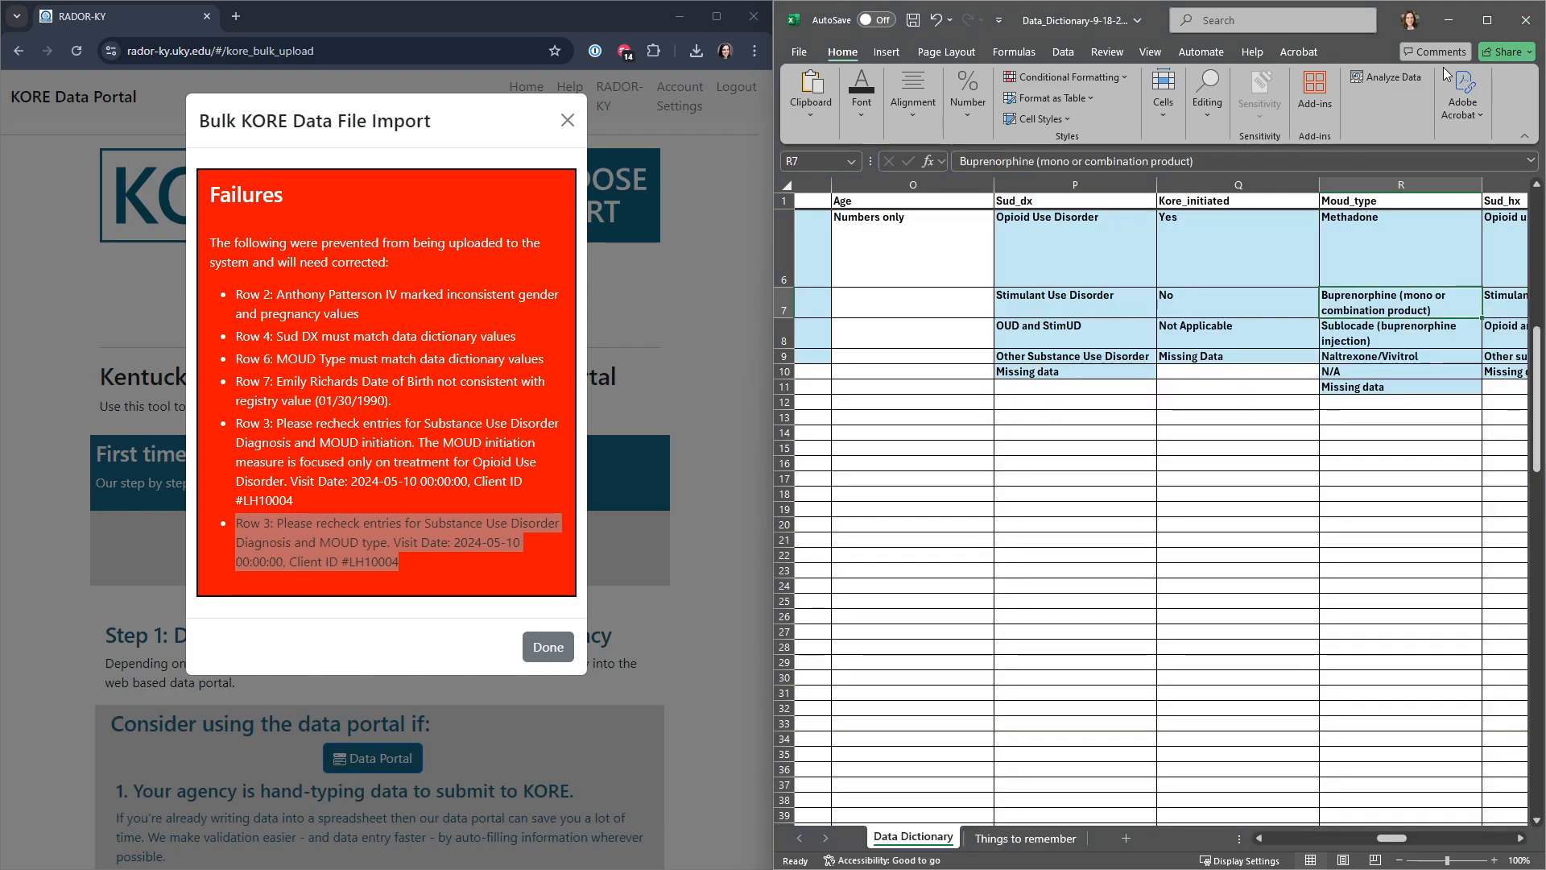
left_click(712, 27)
left_click(1191, 544)
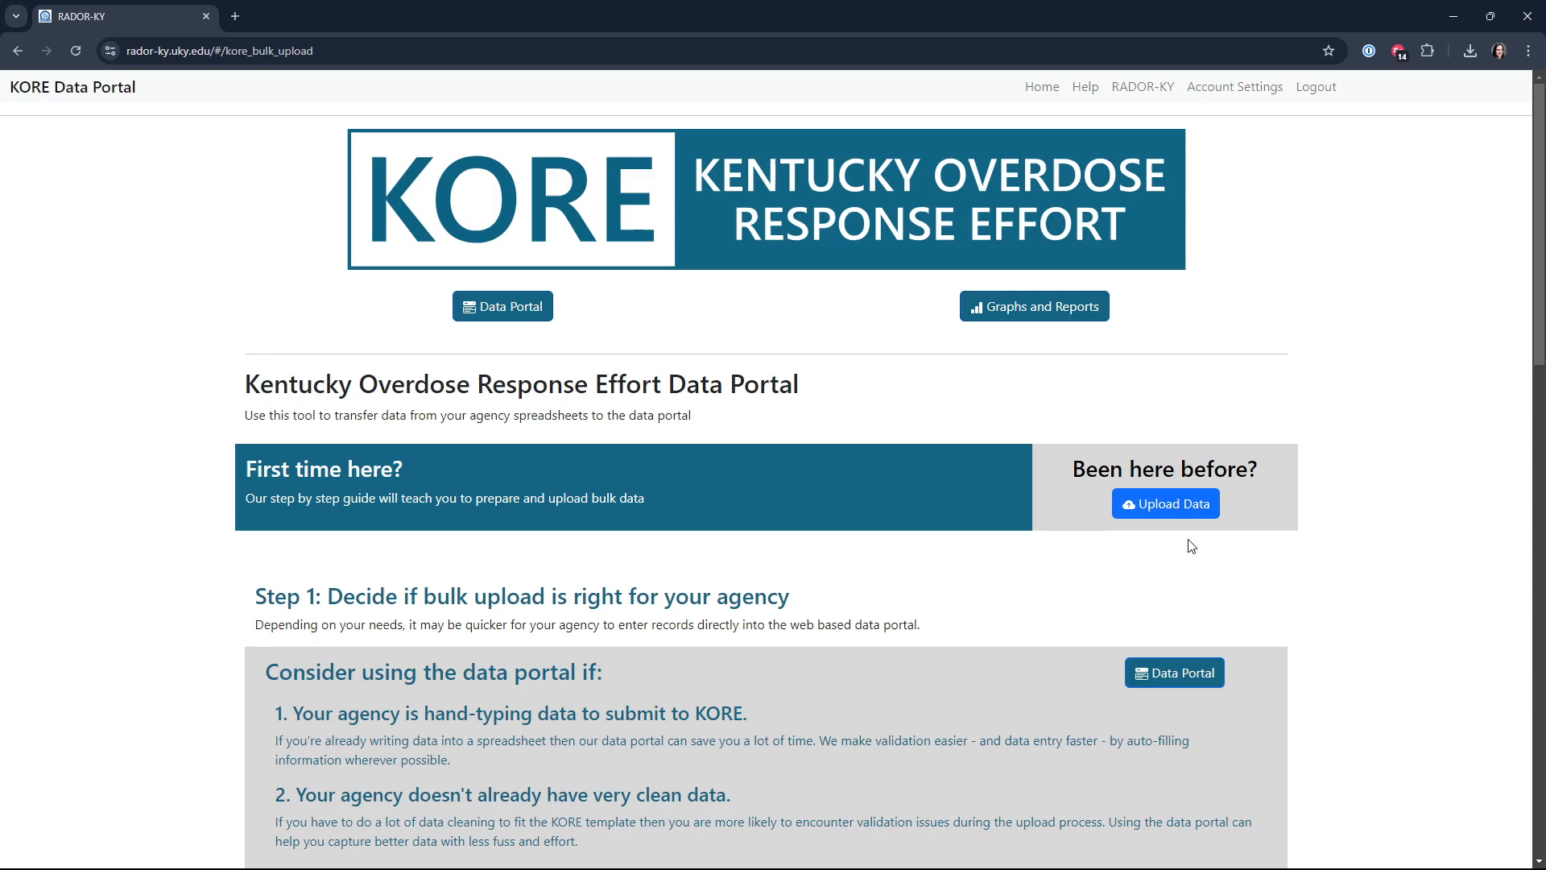
Step: Upload the corrected "Visit 1 for 4 clients.csv" through the portal's bulk data import and submit it
left_click(1168, 504)
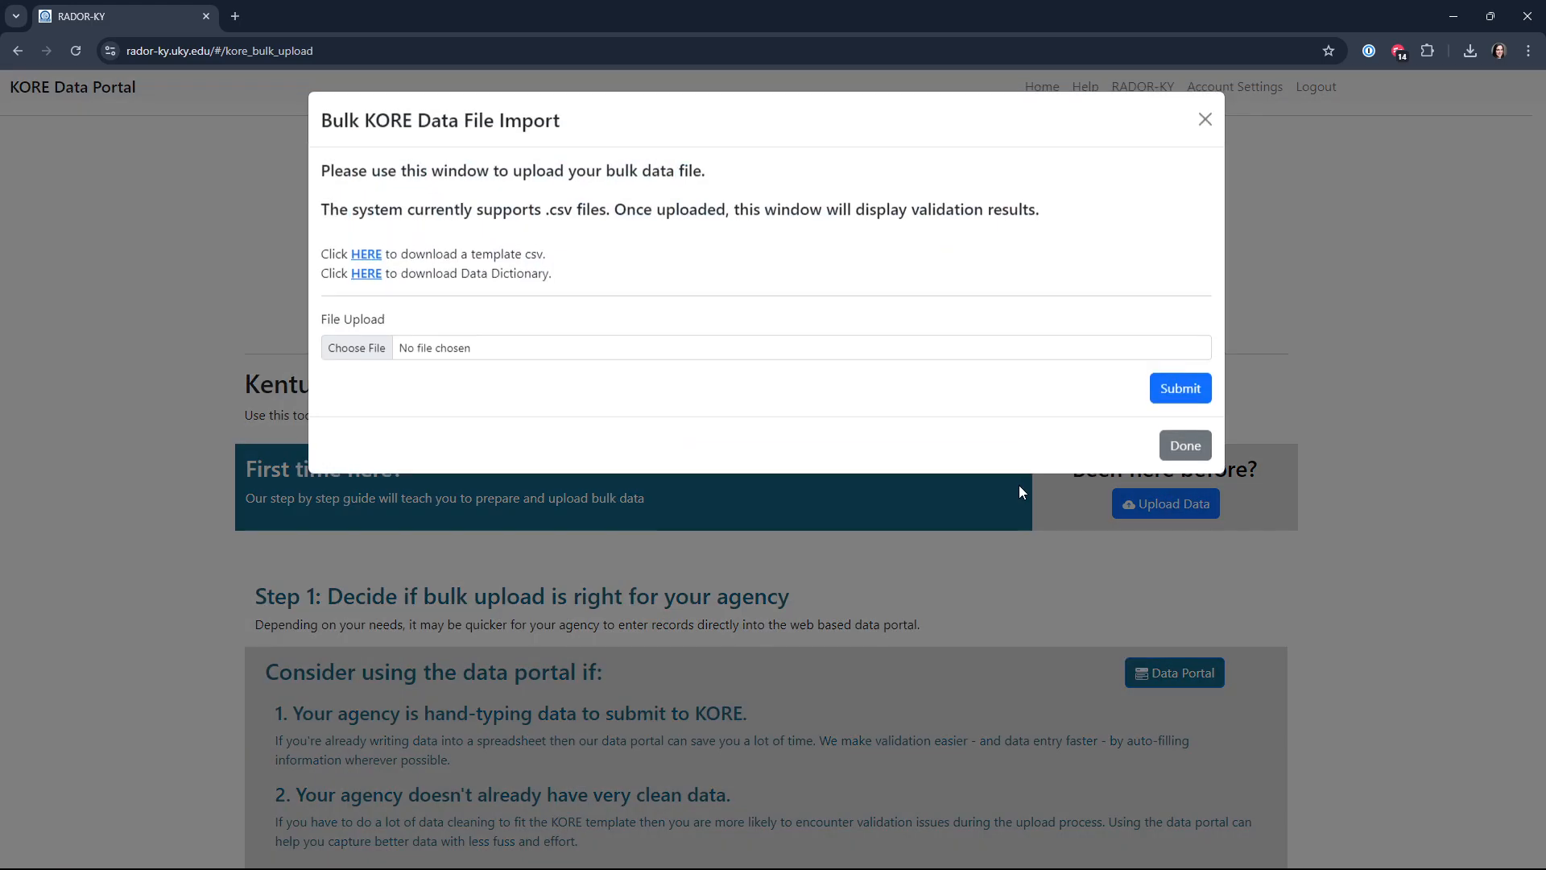
left_click(357, 349)
left_click(258, 130)
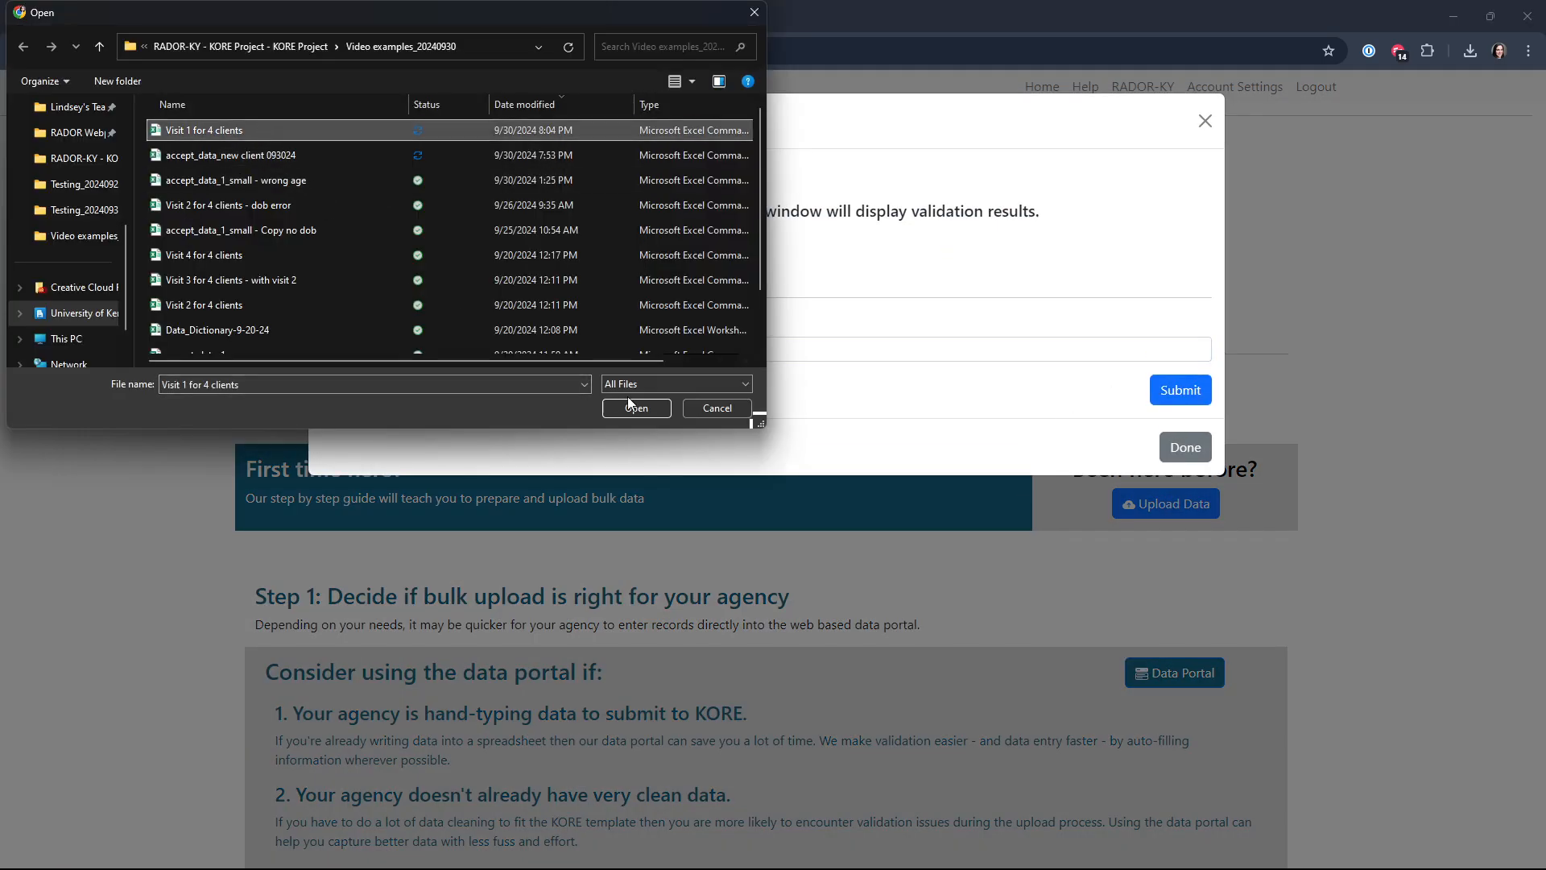
left_click(649, 401)
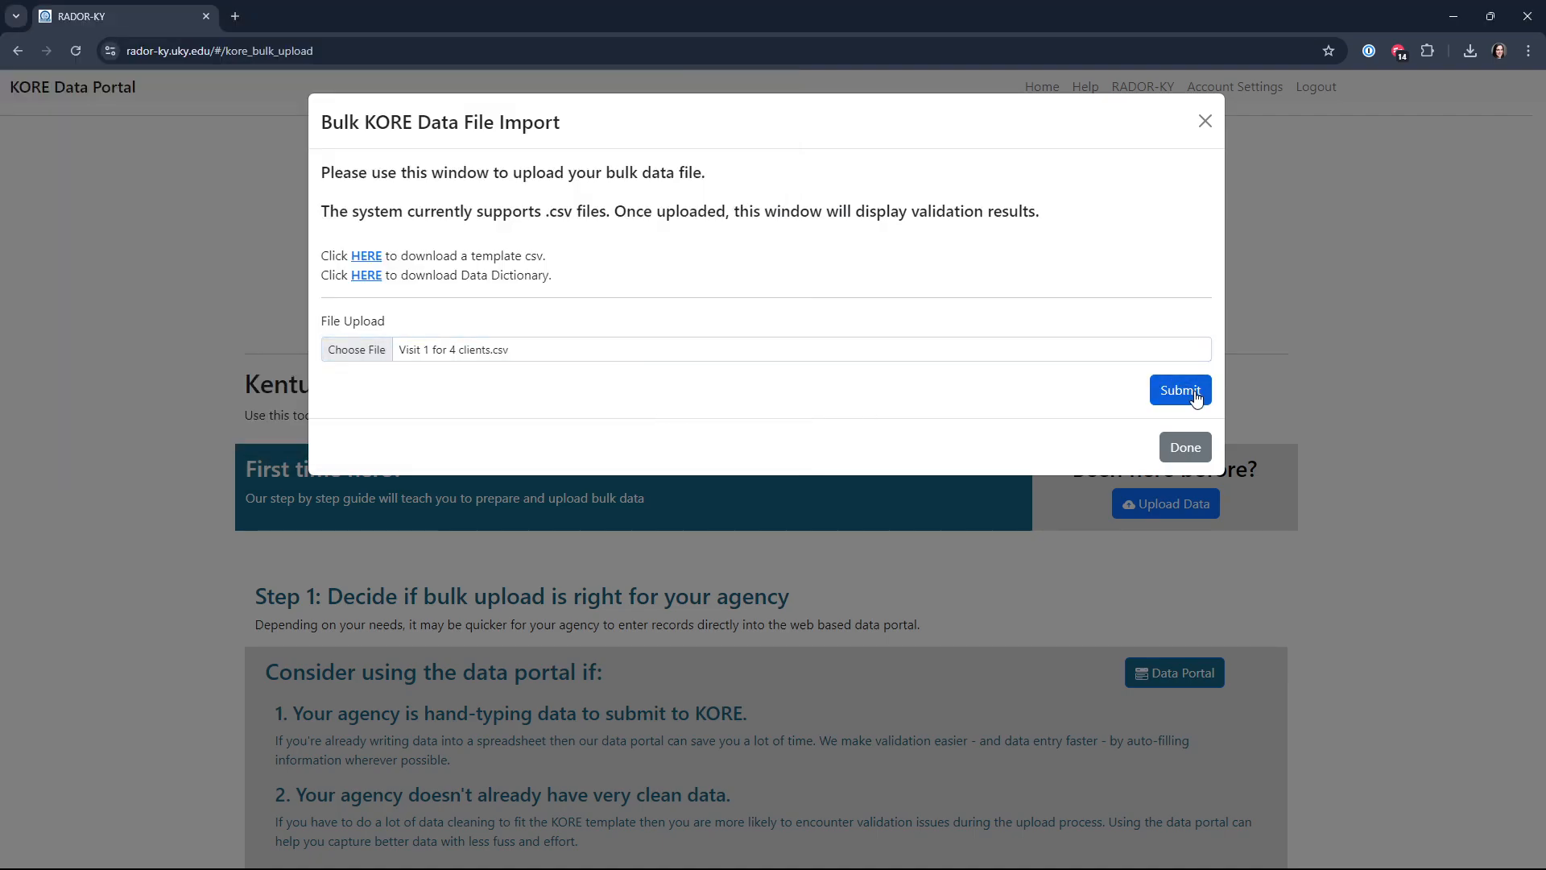
left_click(1196, 395)
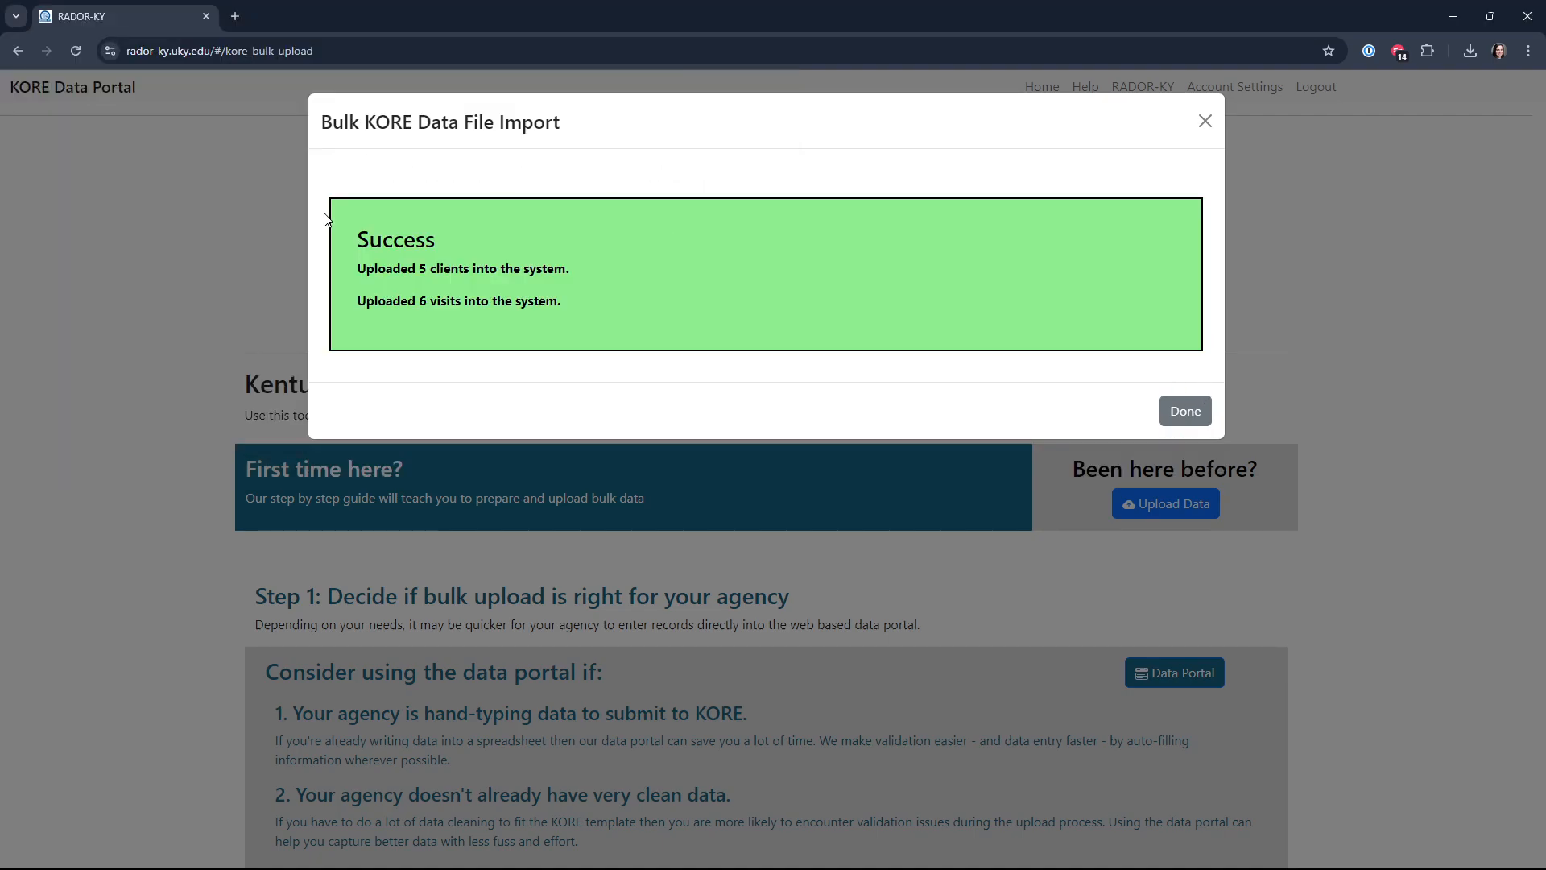
Step: Check the client and visit upload counts in the bulk import results and close the results dialog
left_click_drag(422, 269, 361, 311)
left_click(416, 269)
double_click(421, 269)
left_click(422, 269)
double_click(424, 303)
left_click(423, 304)
left_click(1176, 415)
Step: Open the data portal and look through the uploaded records in the Visits and Clients tables
left_click(488, 315)
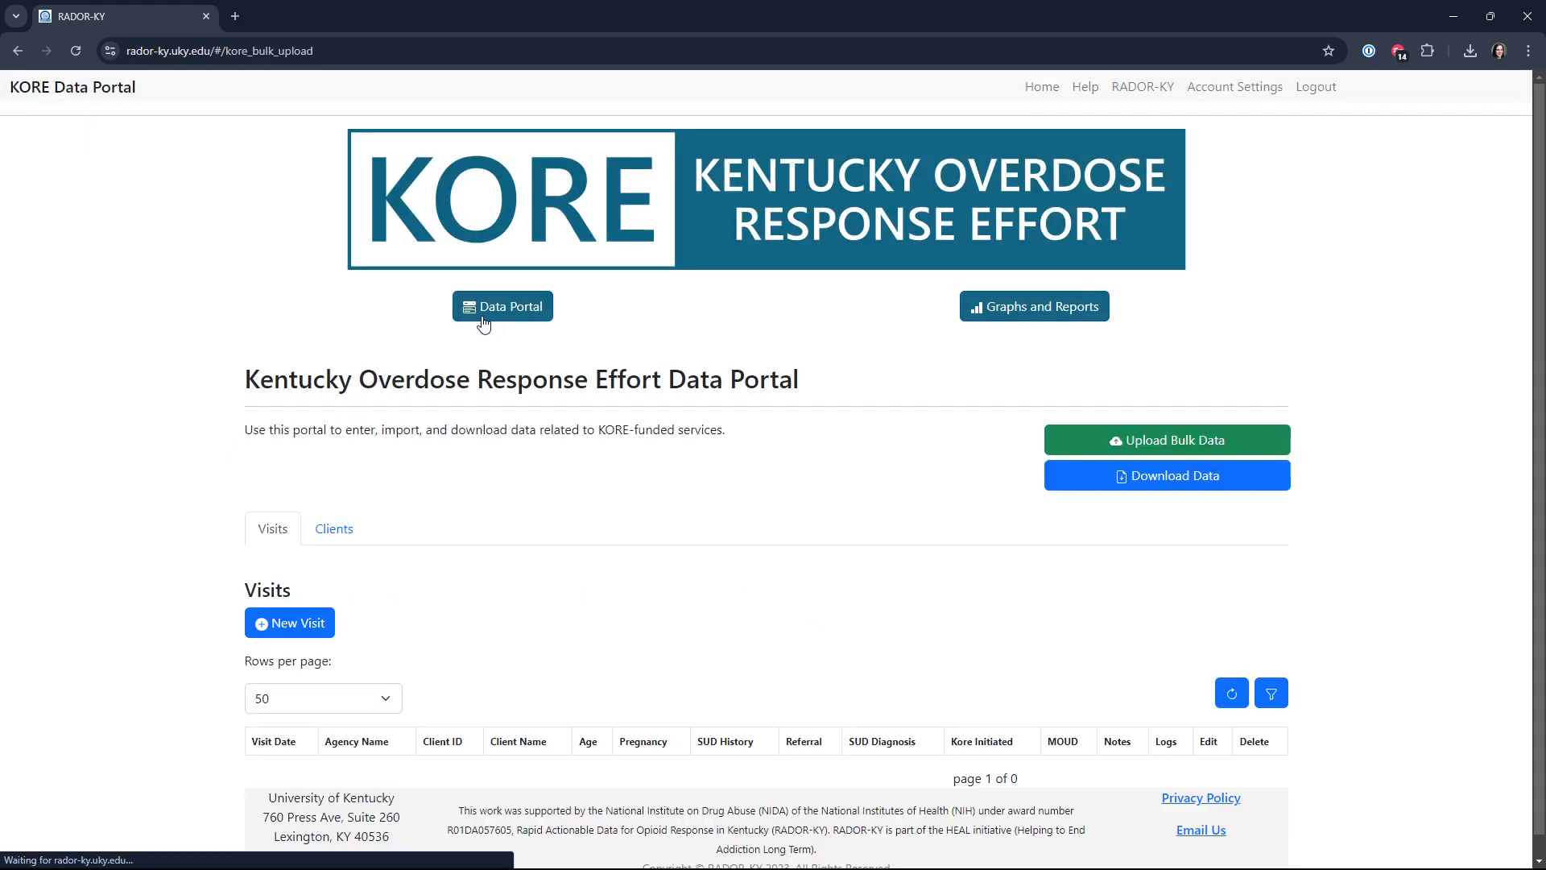
scroll(465, 574, "down", 3)
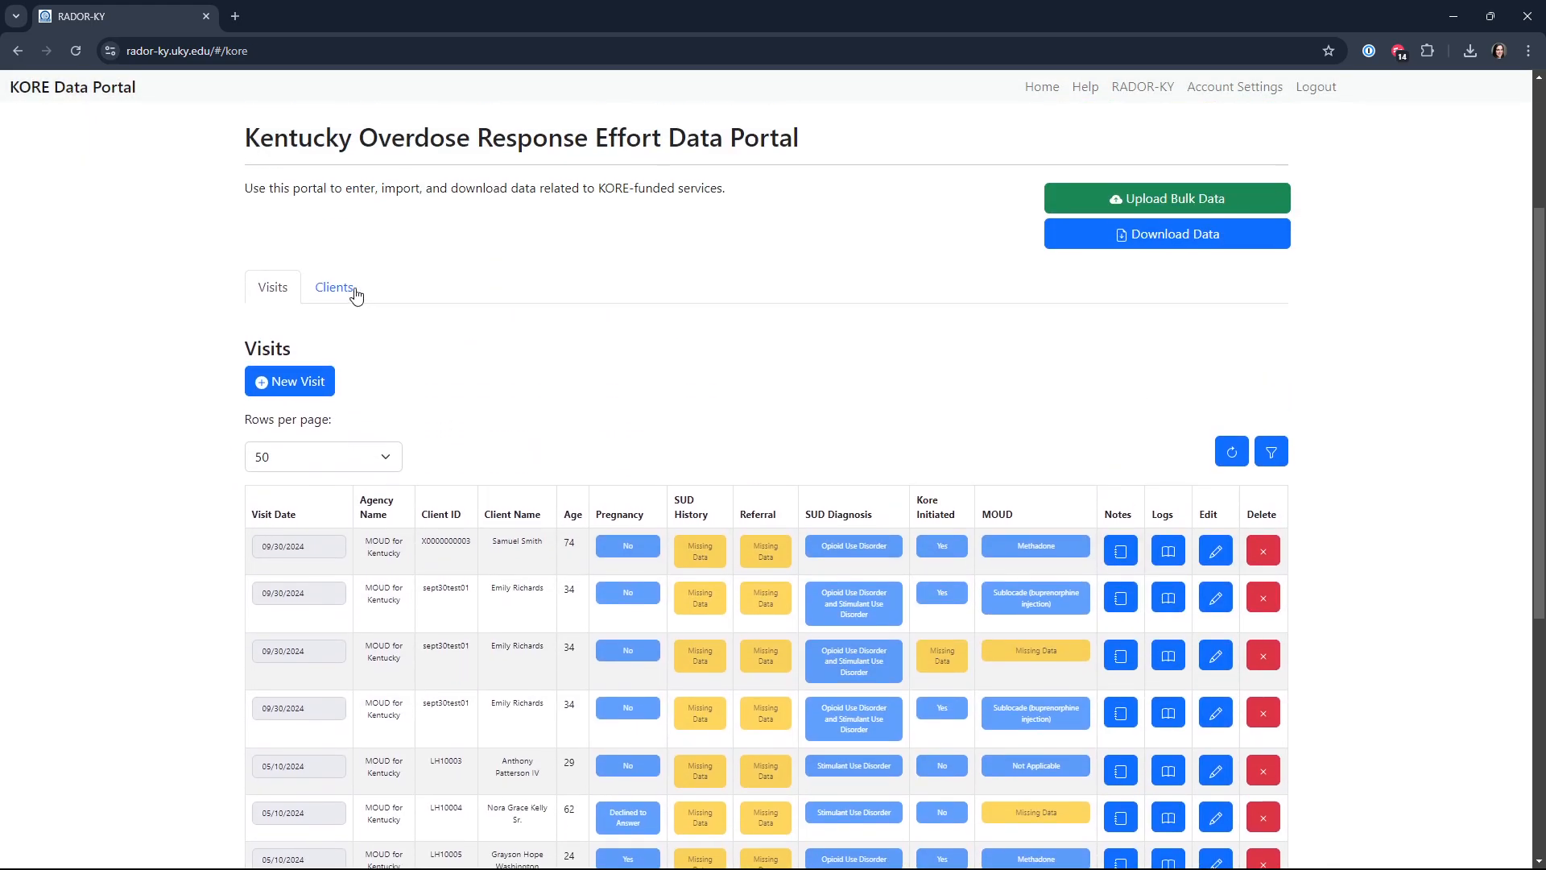
left_click(354, 290)
scroll(450, 439, "down", 2)
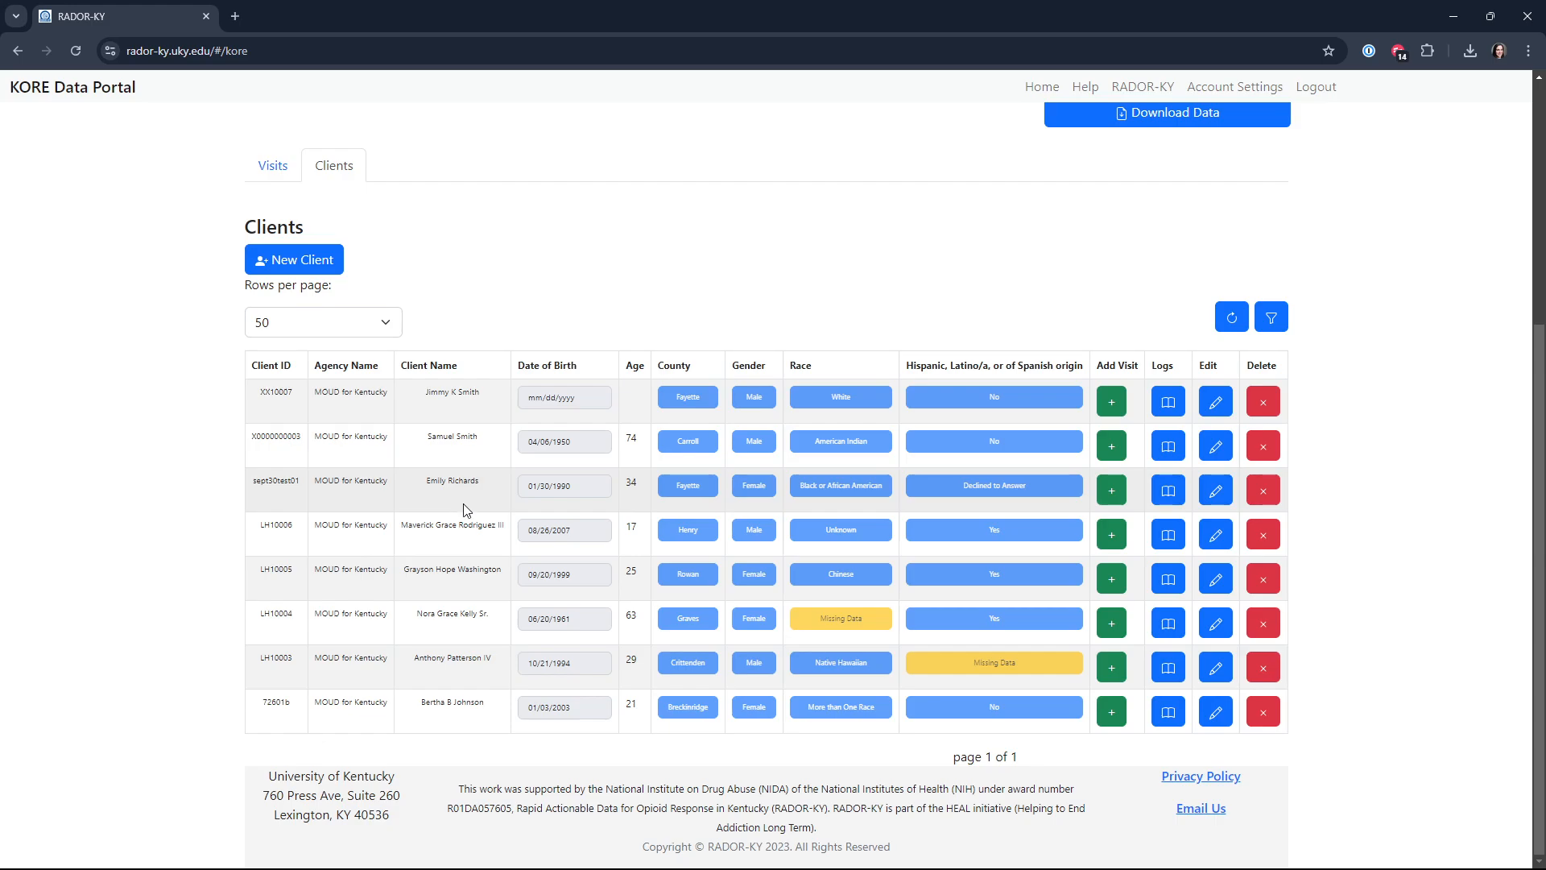
Step: Filter the Visits table by the client's first name
left_click(272, 163)
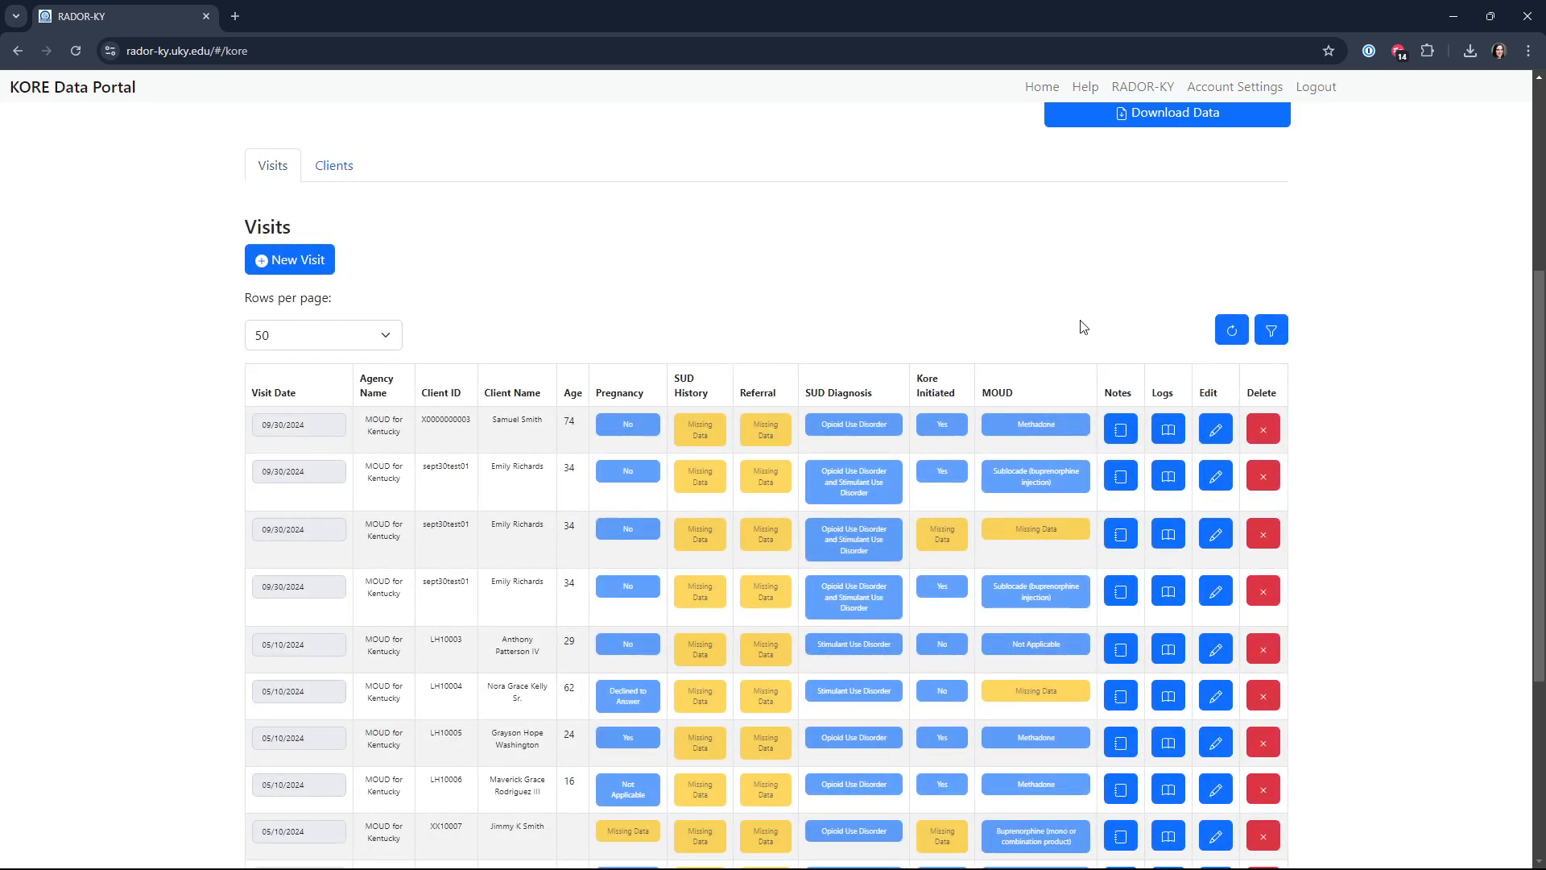
left_click(1273, 337)
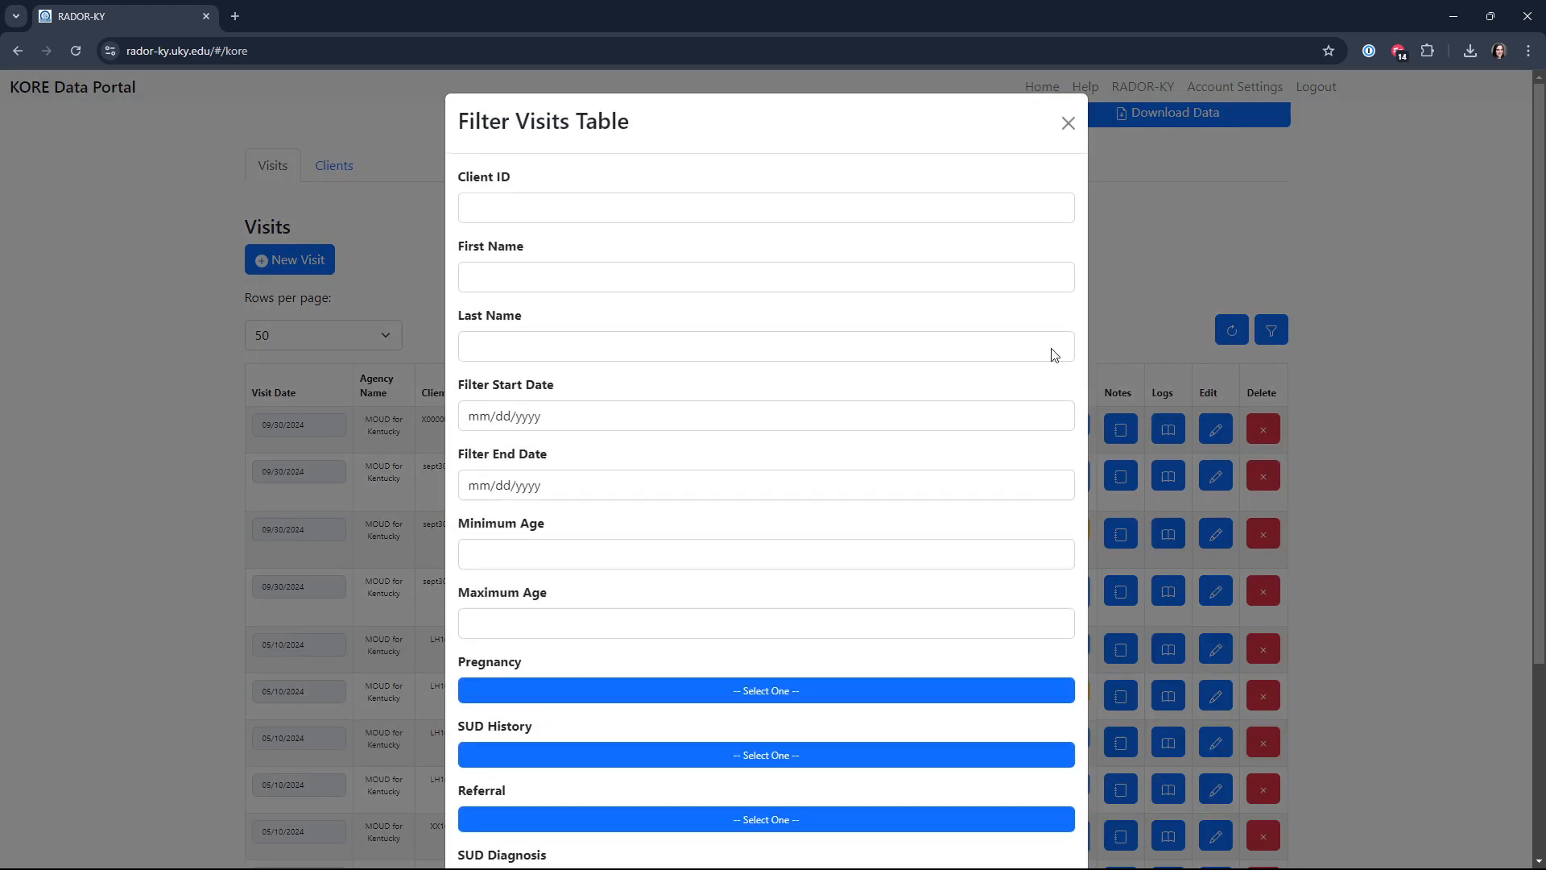
left_click(520, 278)
type("emily")
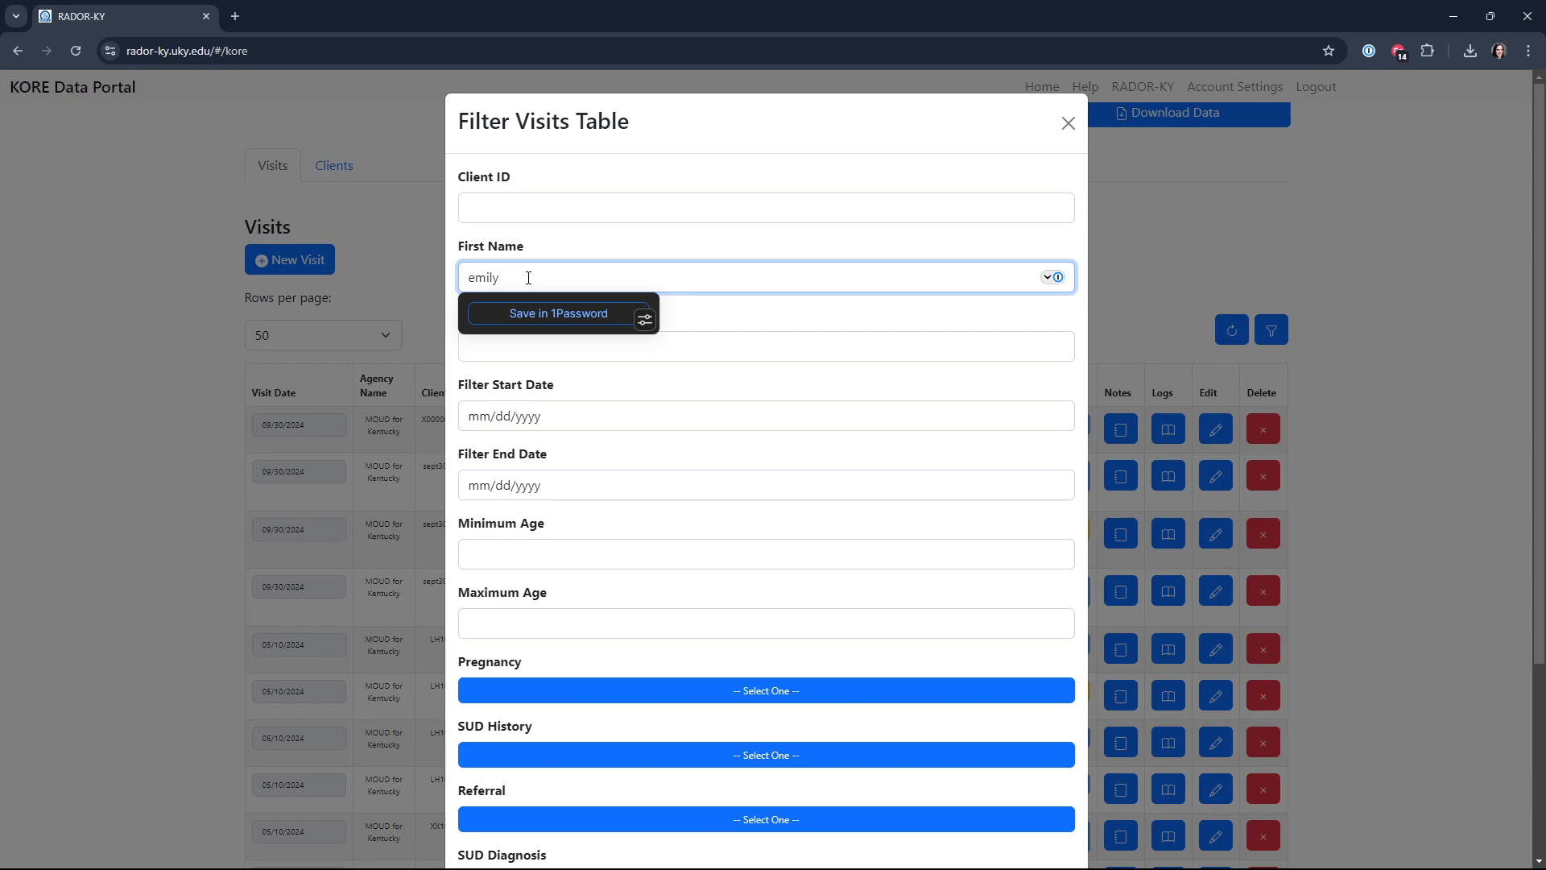
key("Tab")
scroll(997, 781, "down", 4)
left_click(1046, 813)
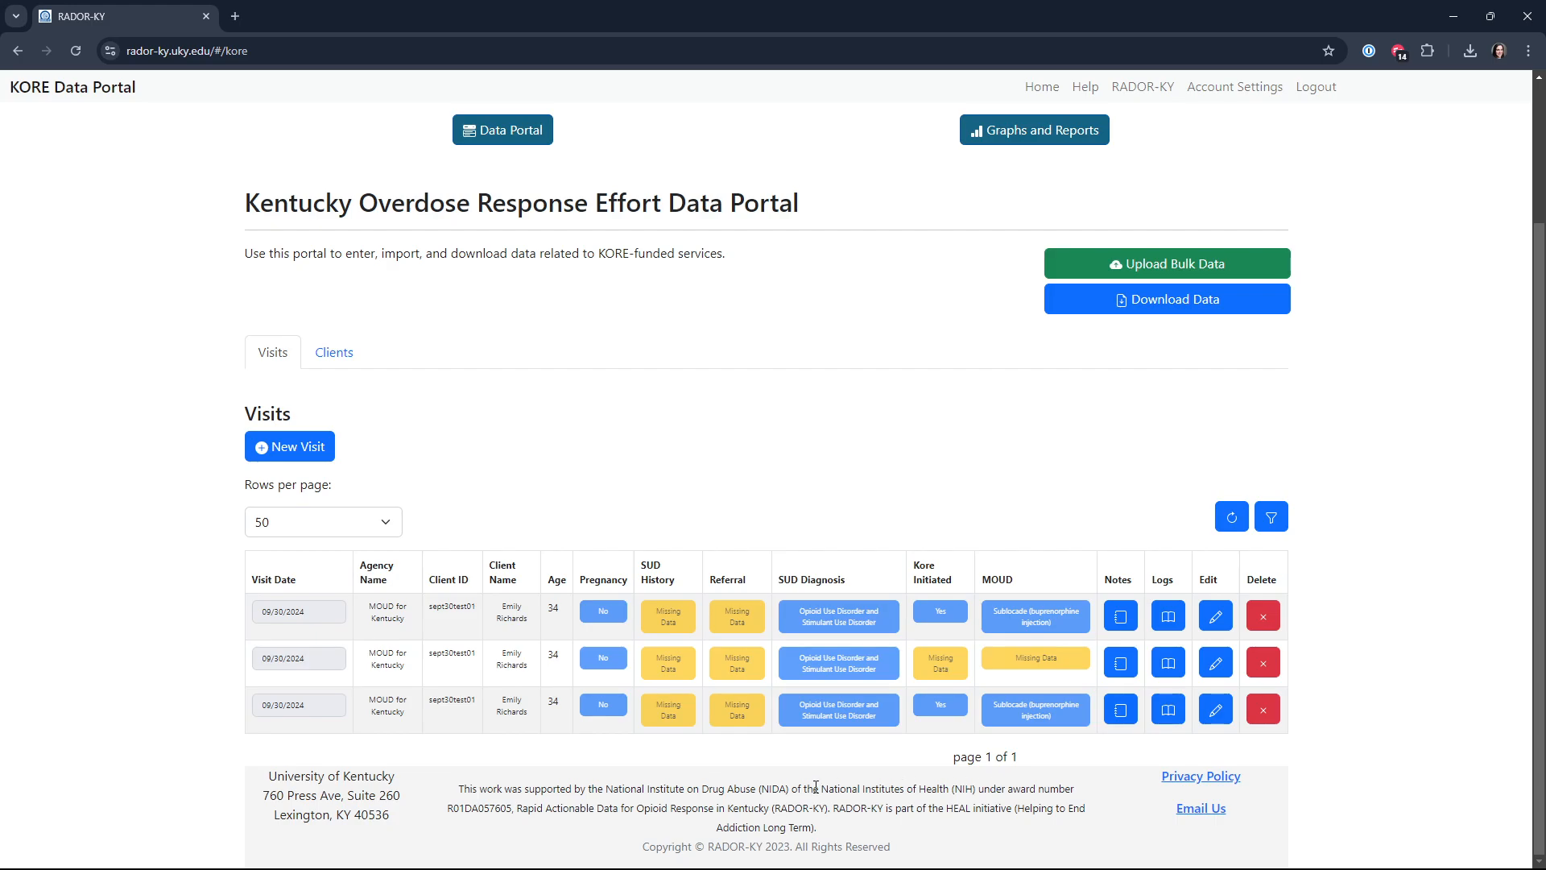
Step: Return to the Clients table and look through the listed client records
scroll(617, 683, "up", 2)
left_click(347, 536)
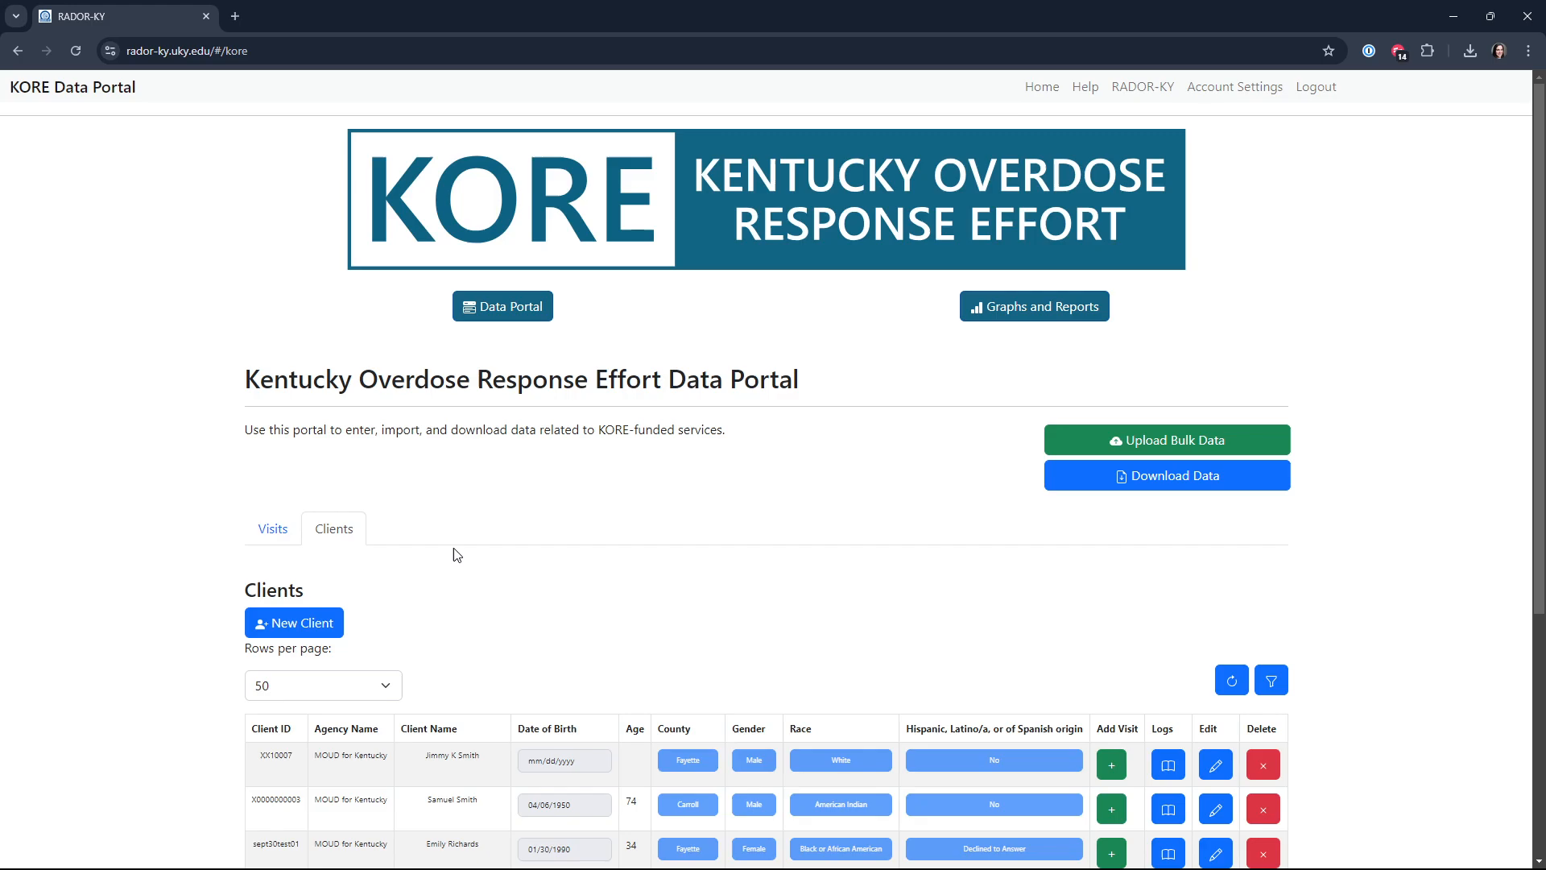
scroll(459, 563, "down", 3)
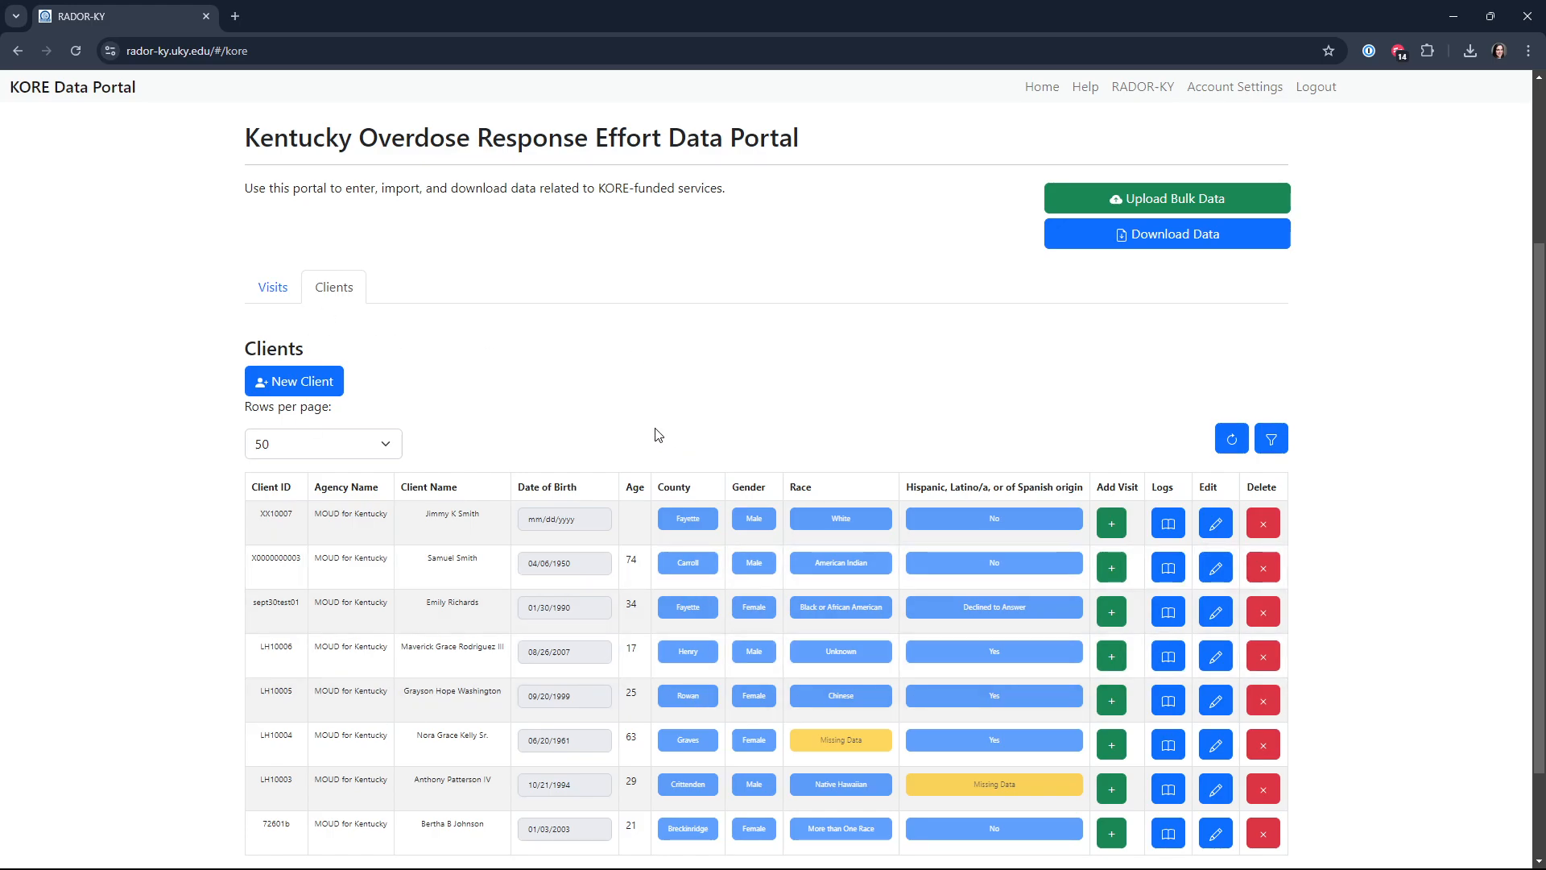
scroll(870, 349, "up", 3)
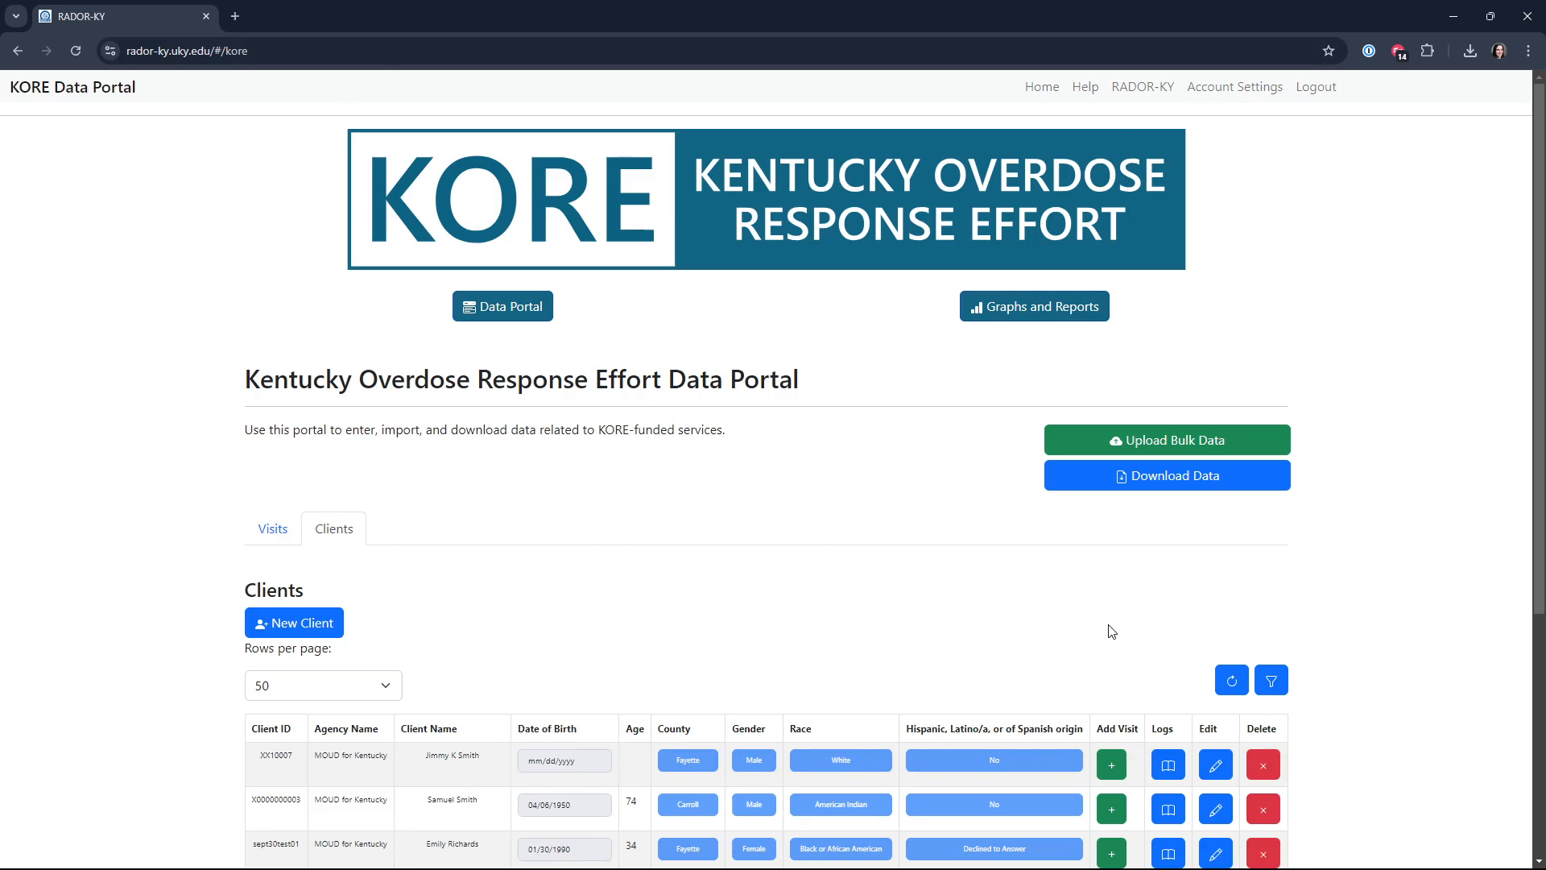
Step: Download the visit data with client info for the agency MOUD for Kentucky, with Hide Identifiers turned off
left_click(1081, 484)
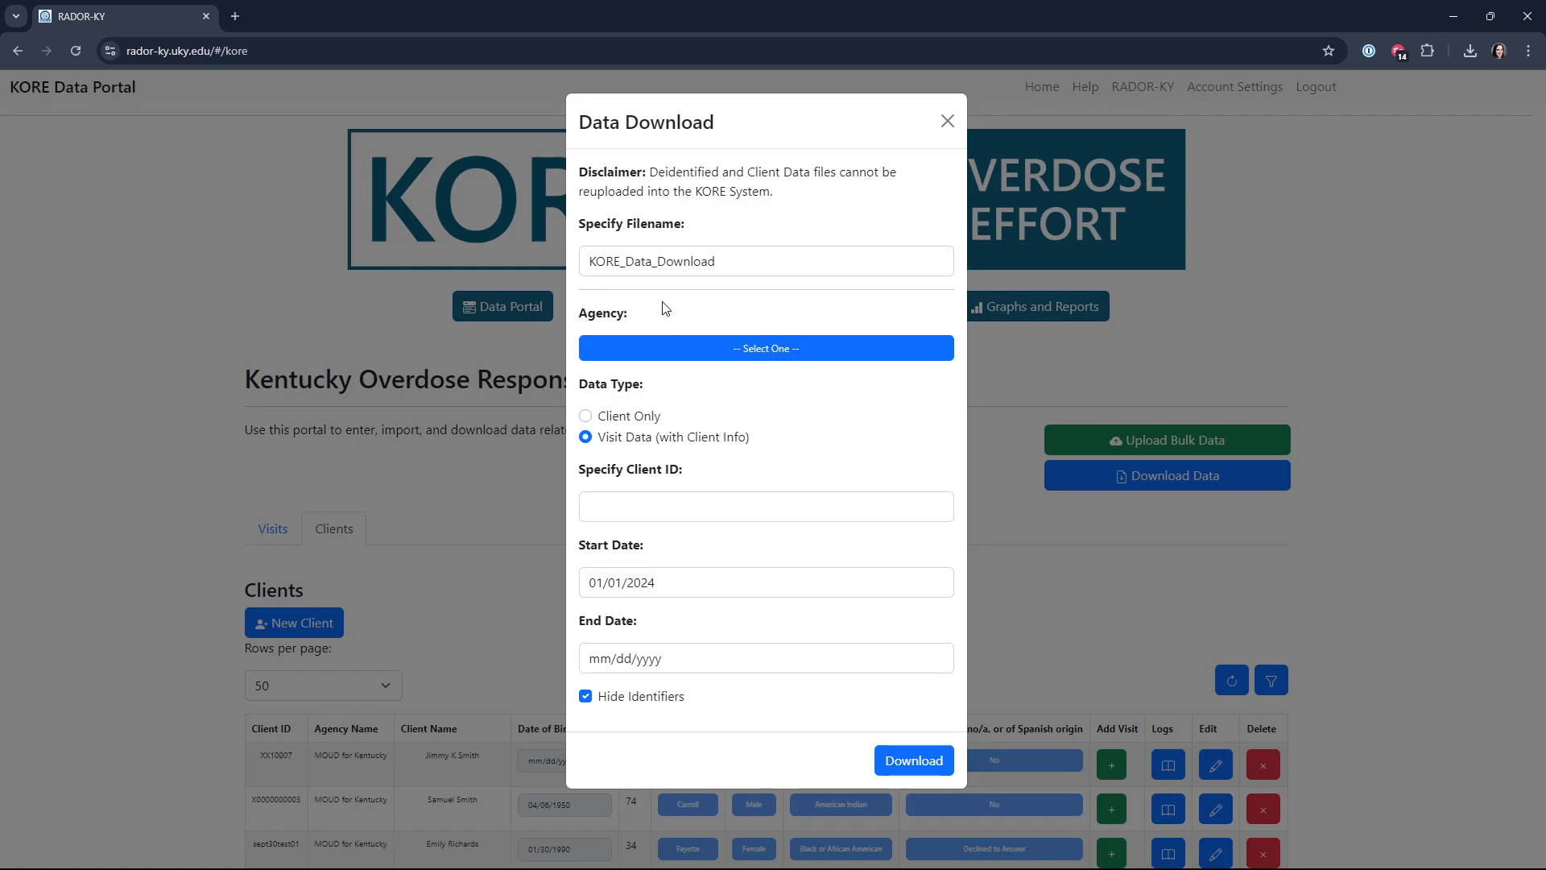
left_click(585, 696)
left_click(783, 354)
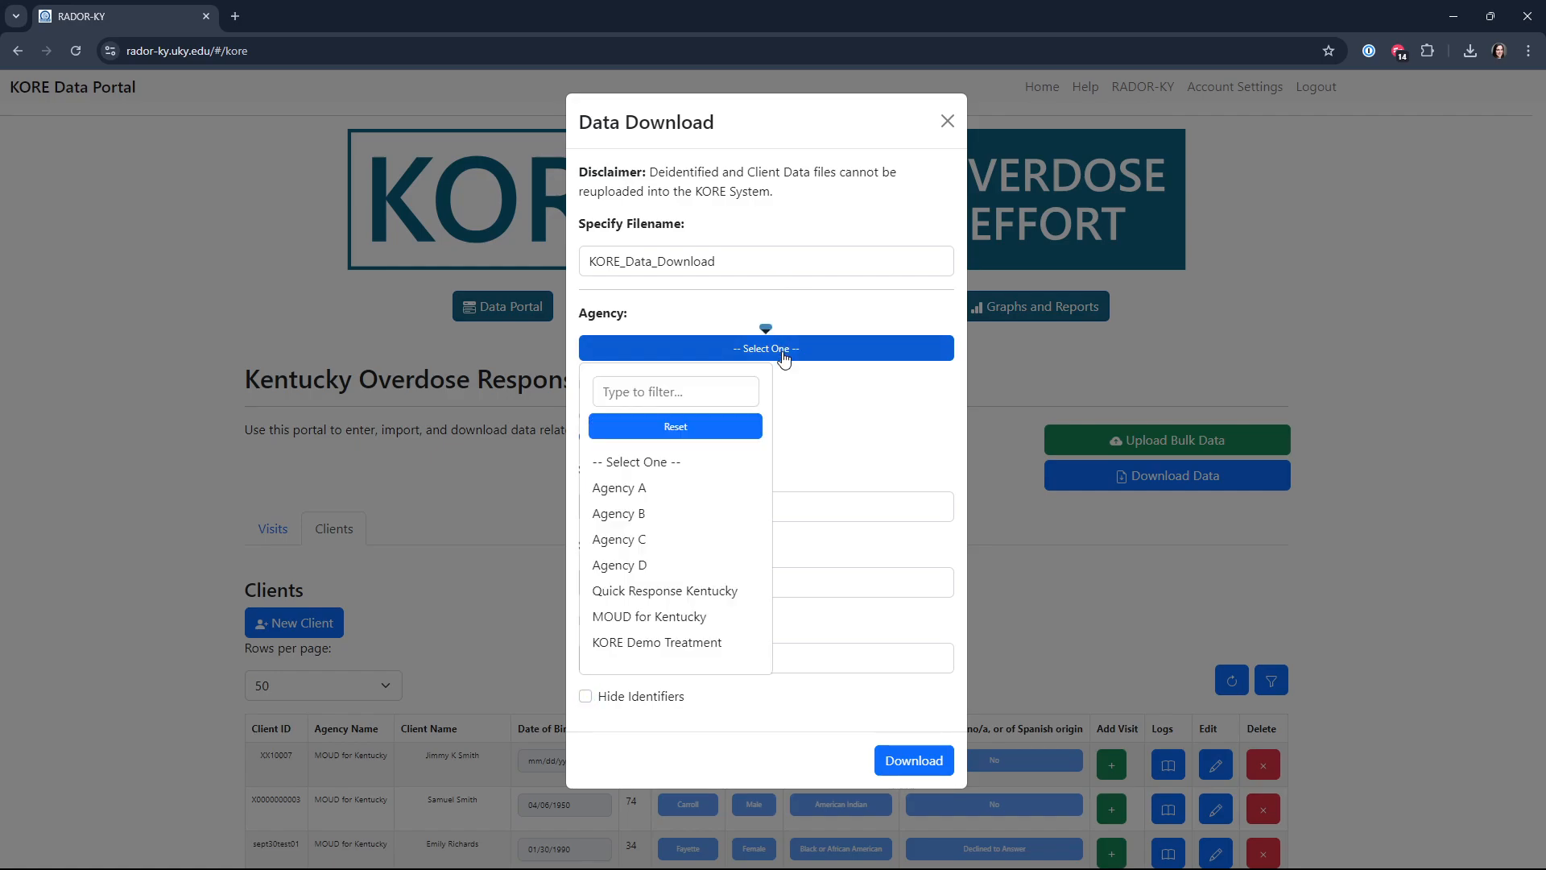
left_click(665, 617)
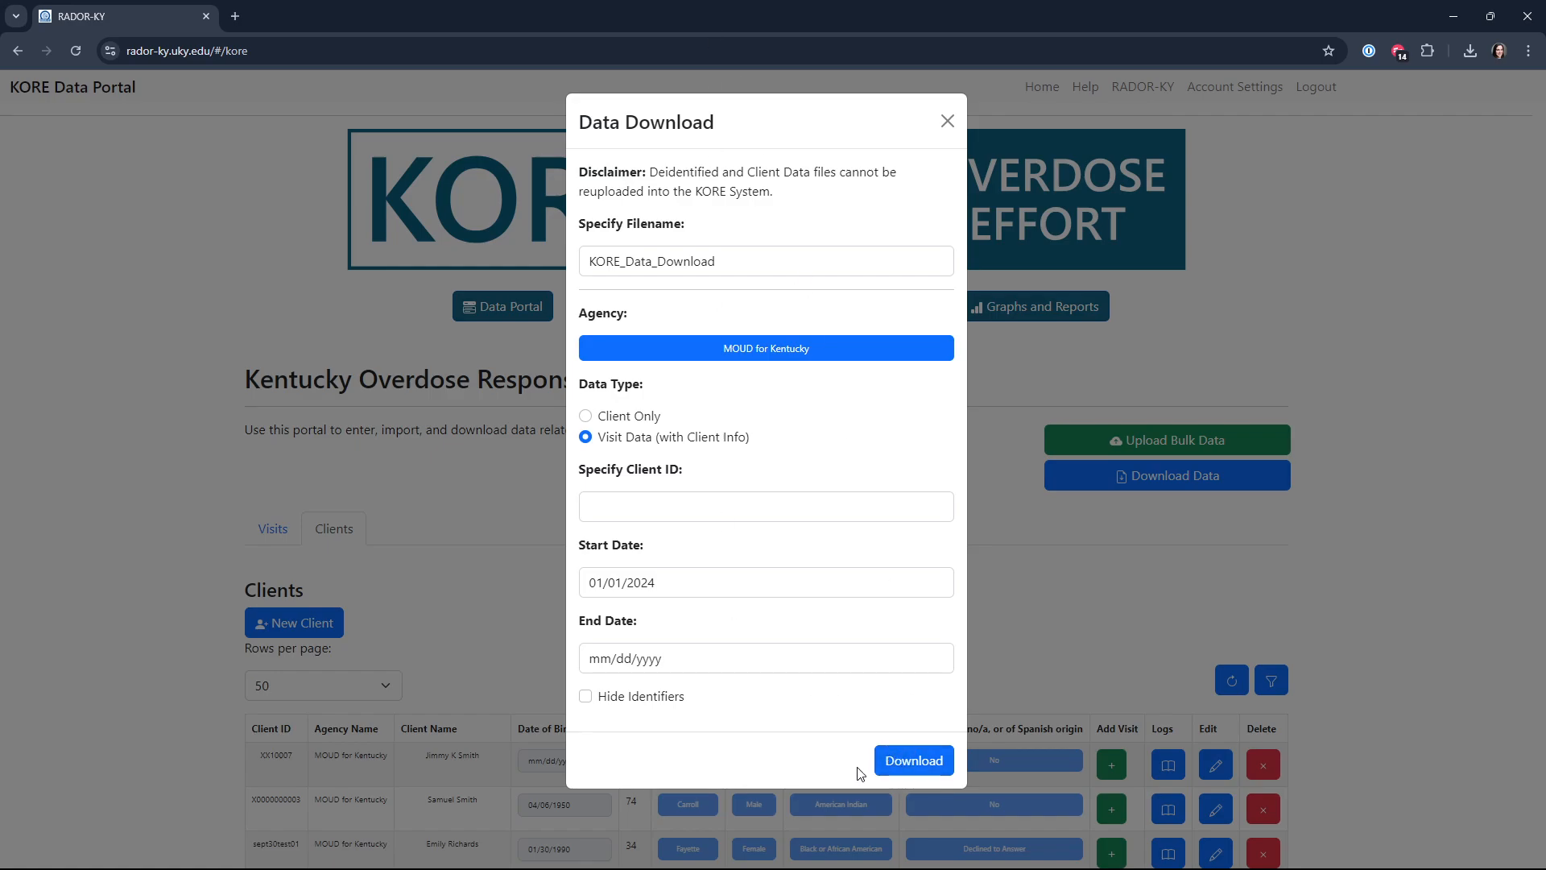
left_click(915, 762)
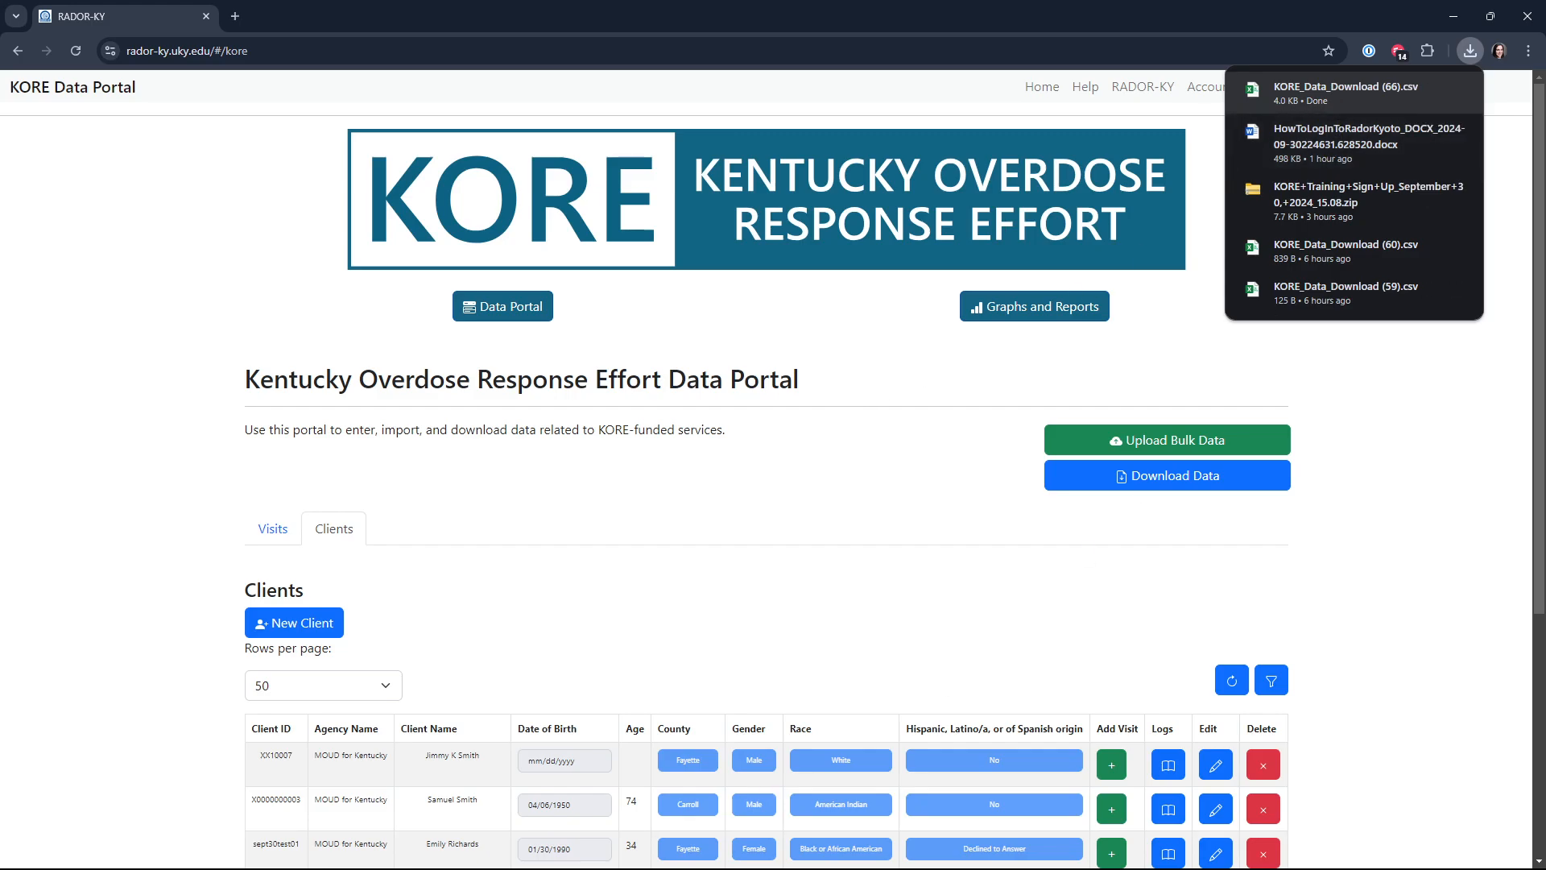
Step: Open the downloaded KORE data file in Excel, maximize it and fit all column widths to their contents
left_click(1345, 92)
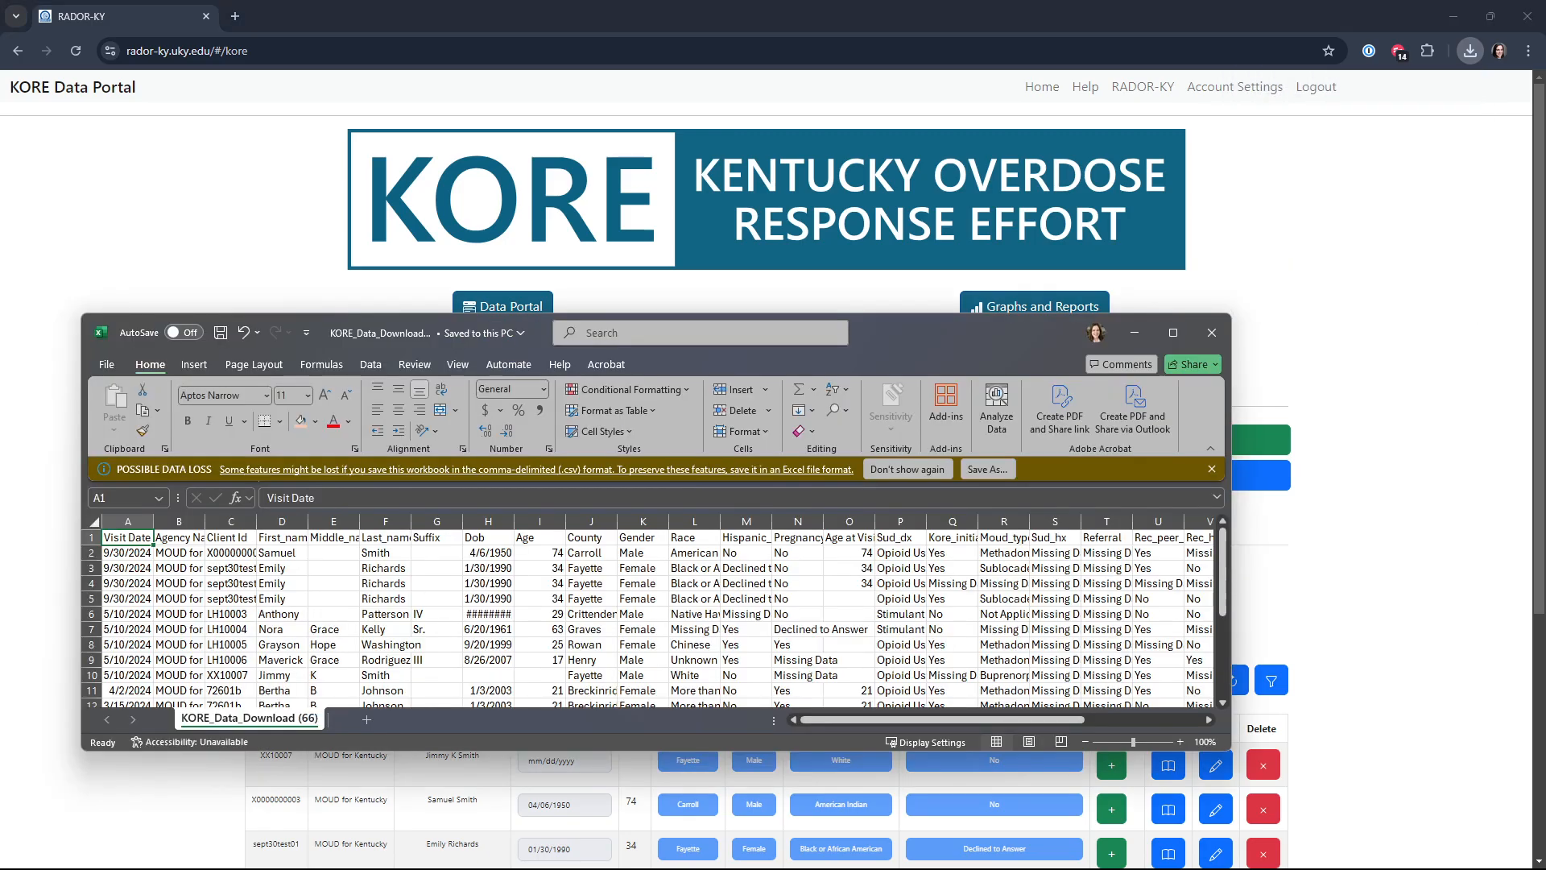
left_click(488, 583)
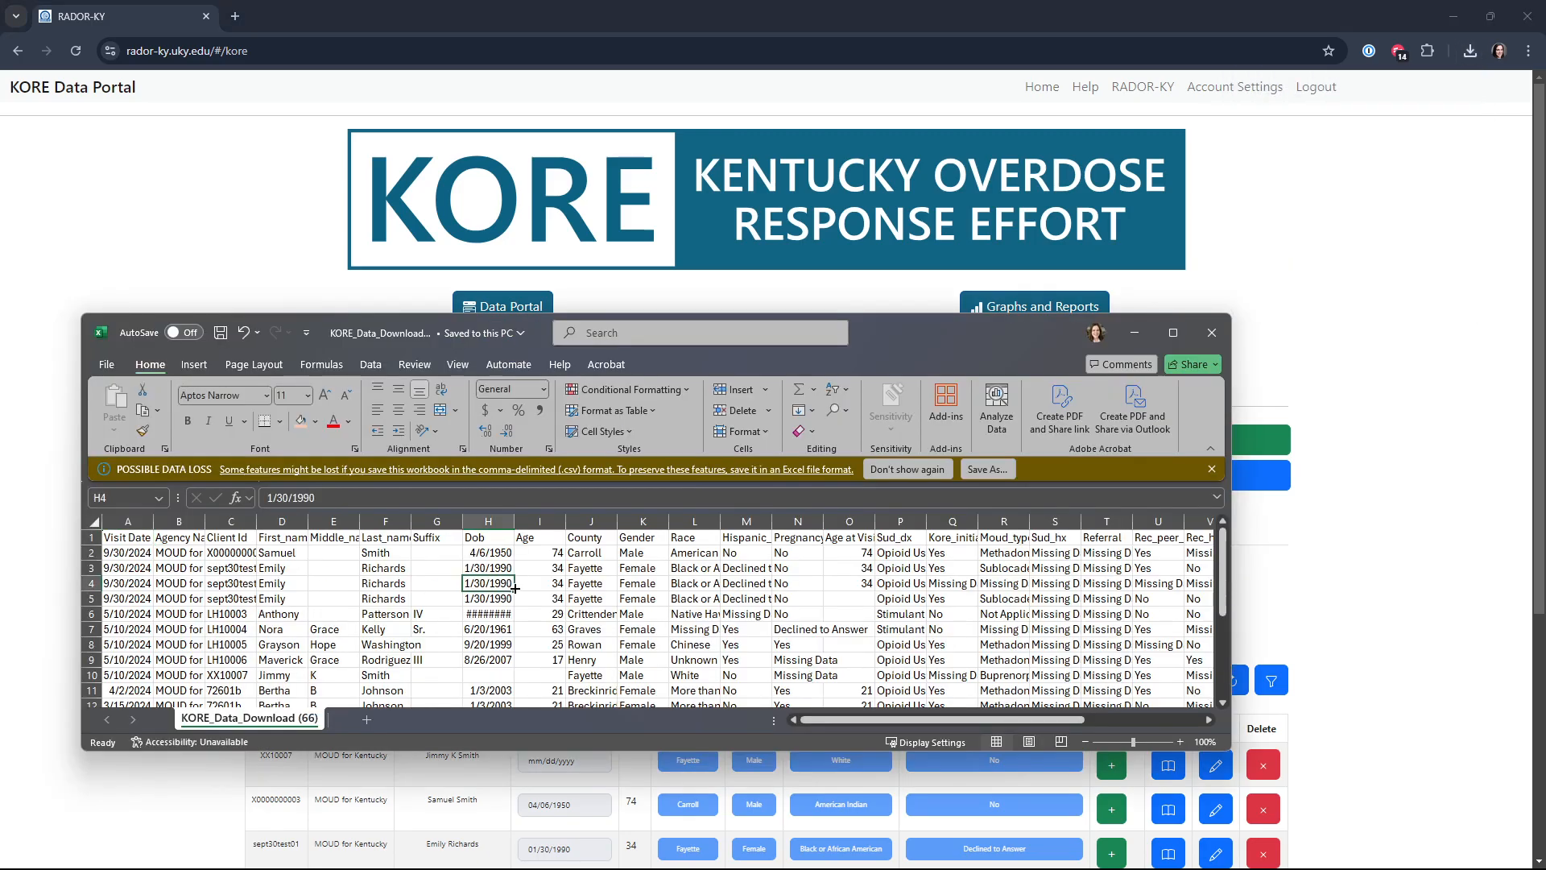
left_click(1172, 332)
left_click(664, 514)
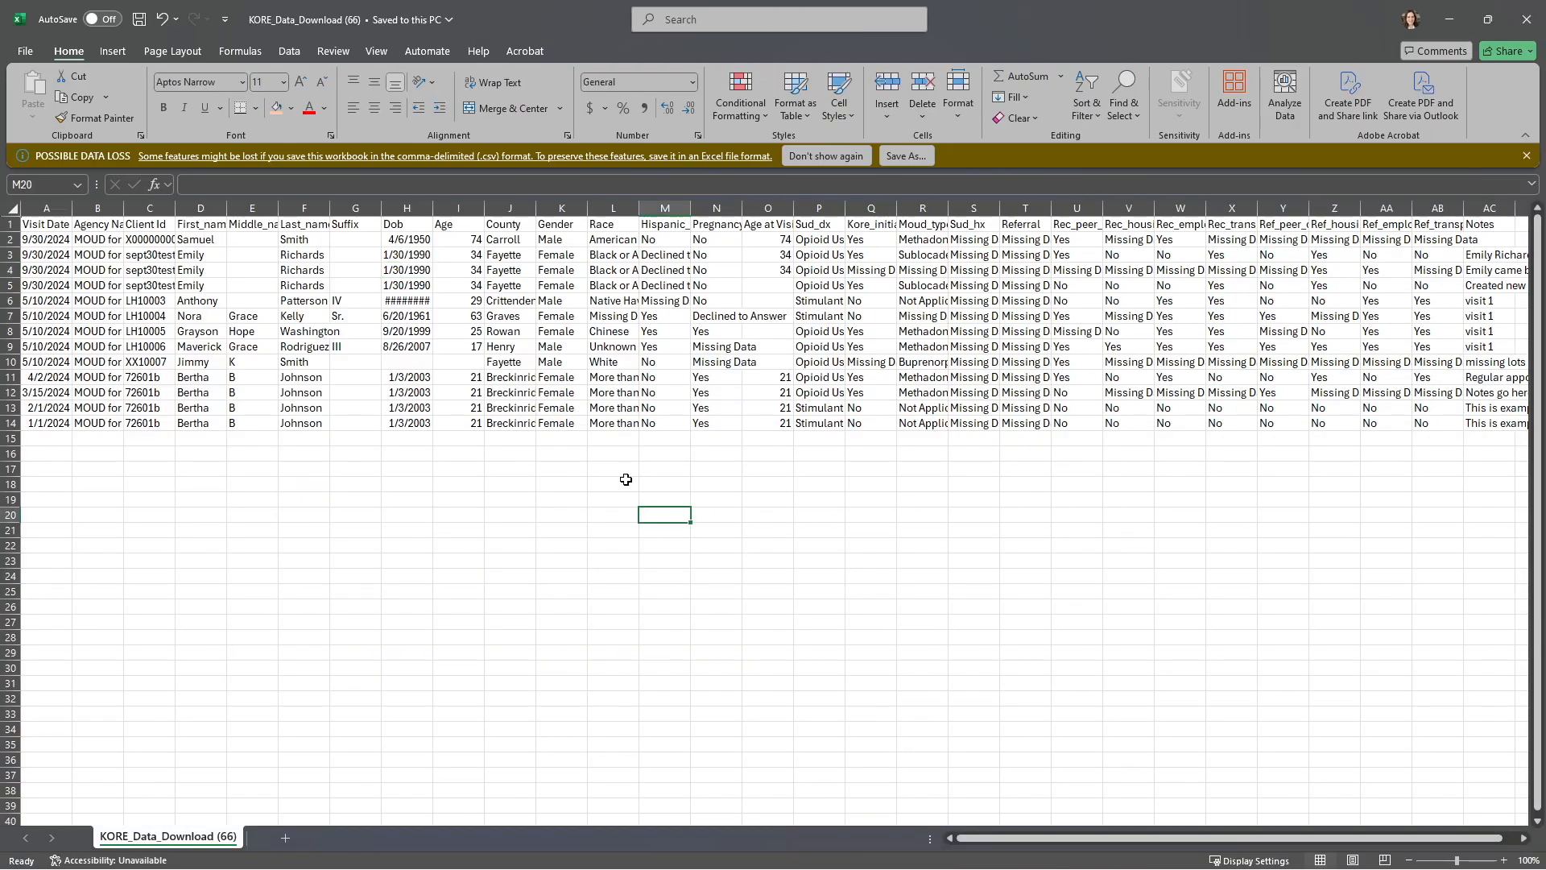
left_click(9, 211)
double_click(71, 208)
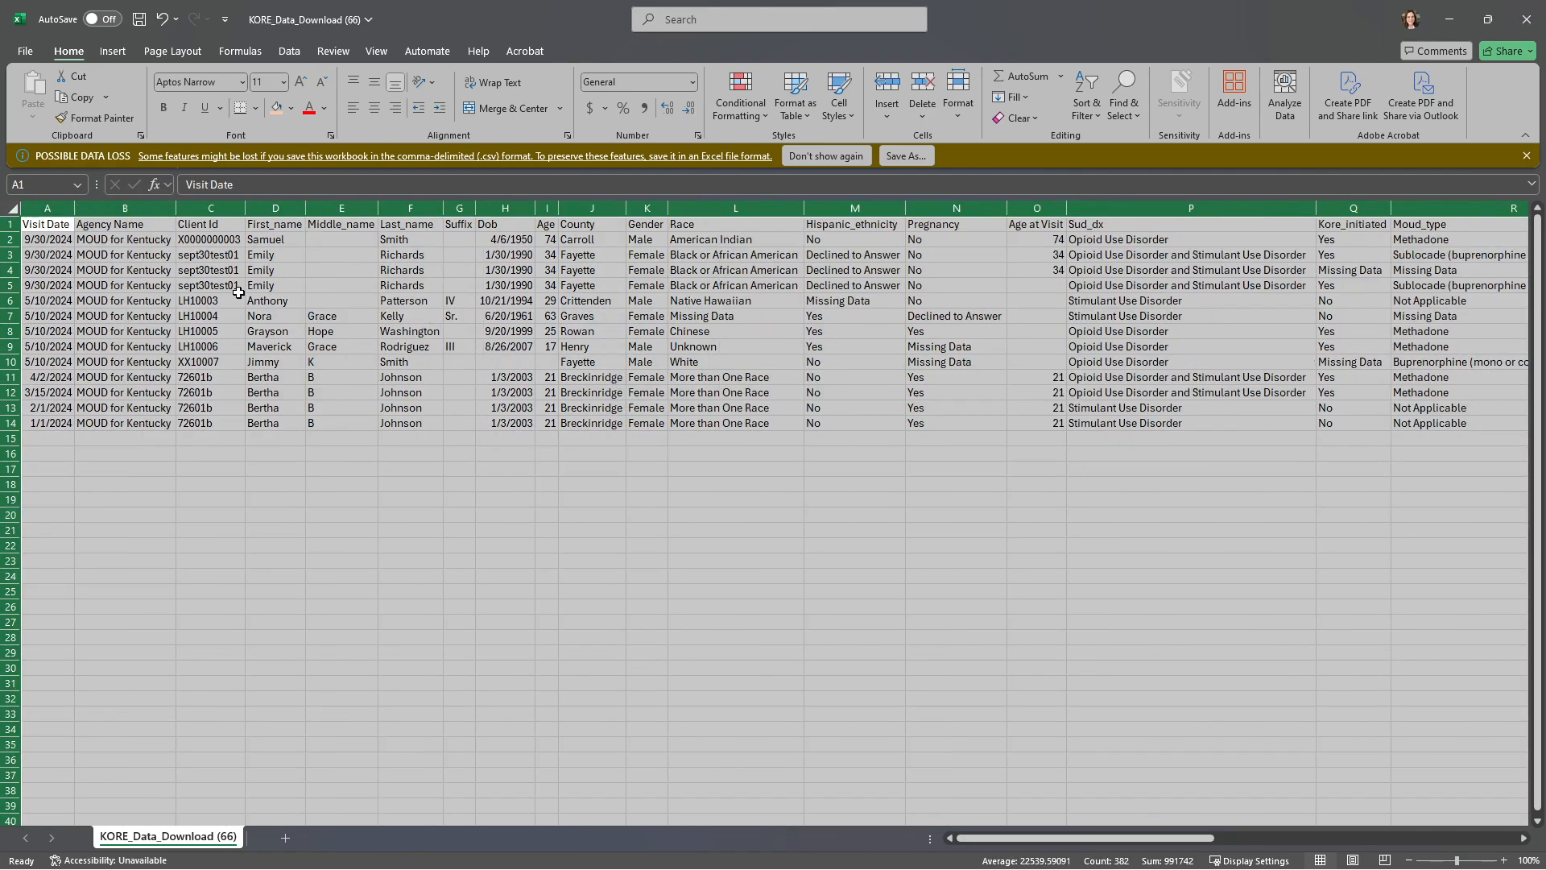
Step: Review the client ID, name and date of birth entries in the export, and minimize it and the data dictionary to return to the portal
left_click(230, 256)
left_click(225, 240)
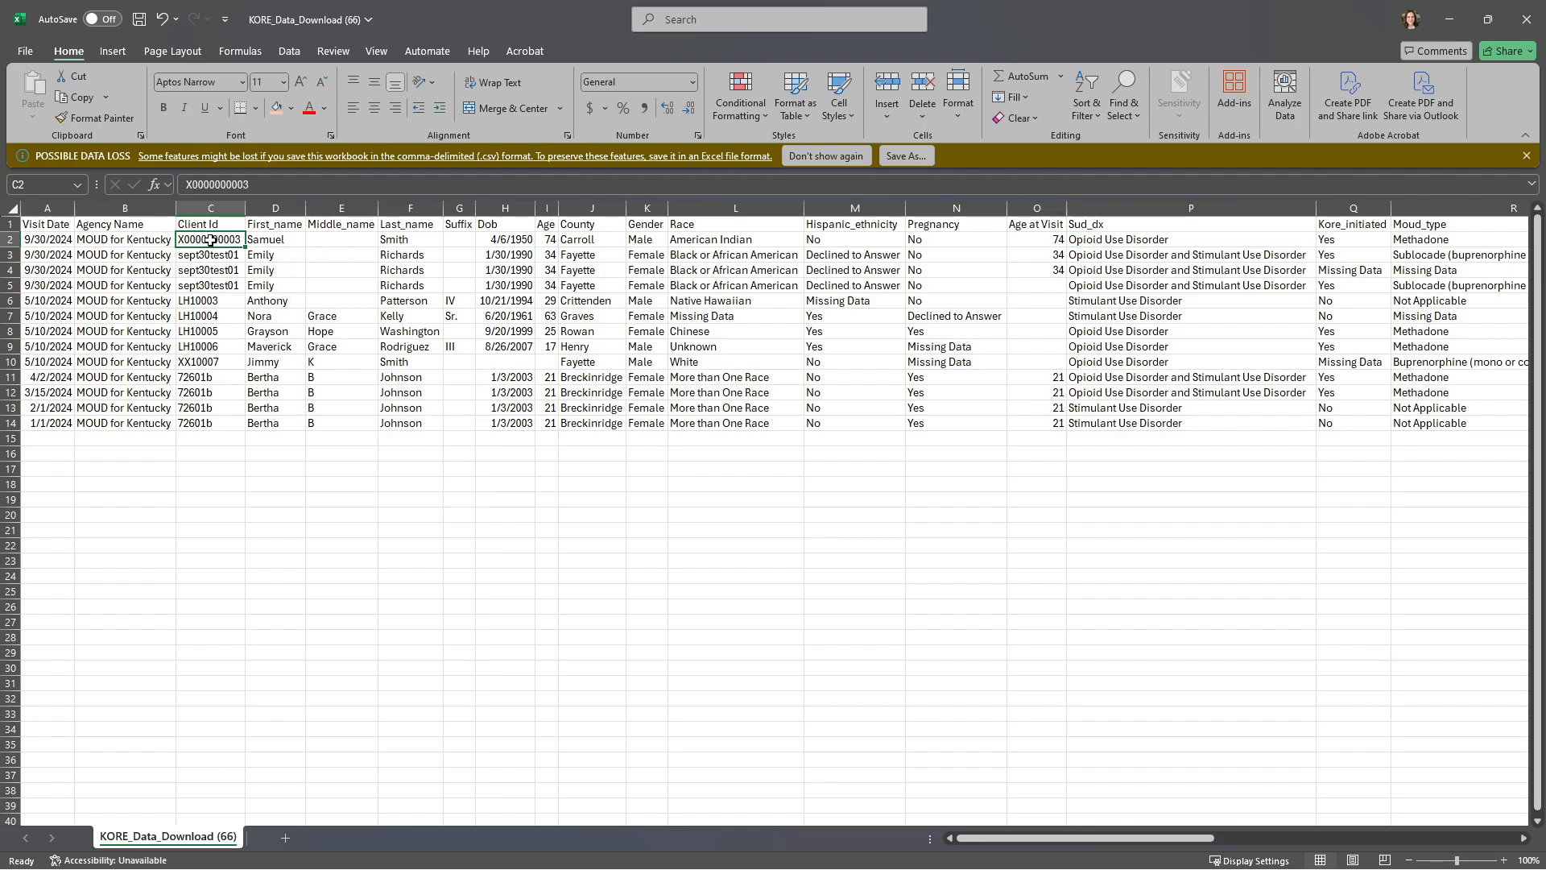
left_click_drag(223, 256, 277, 254)
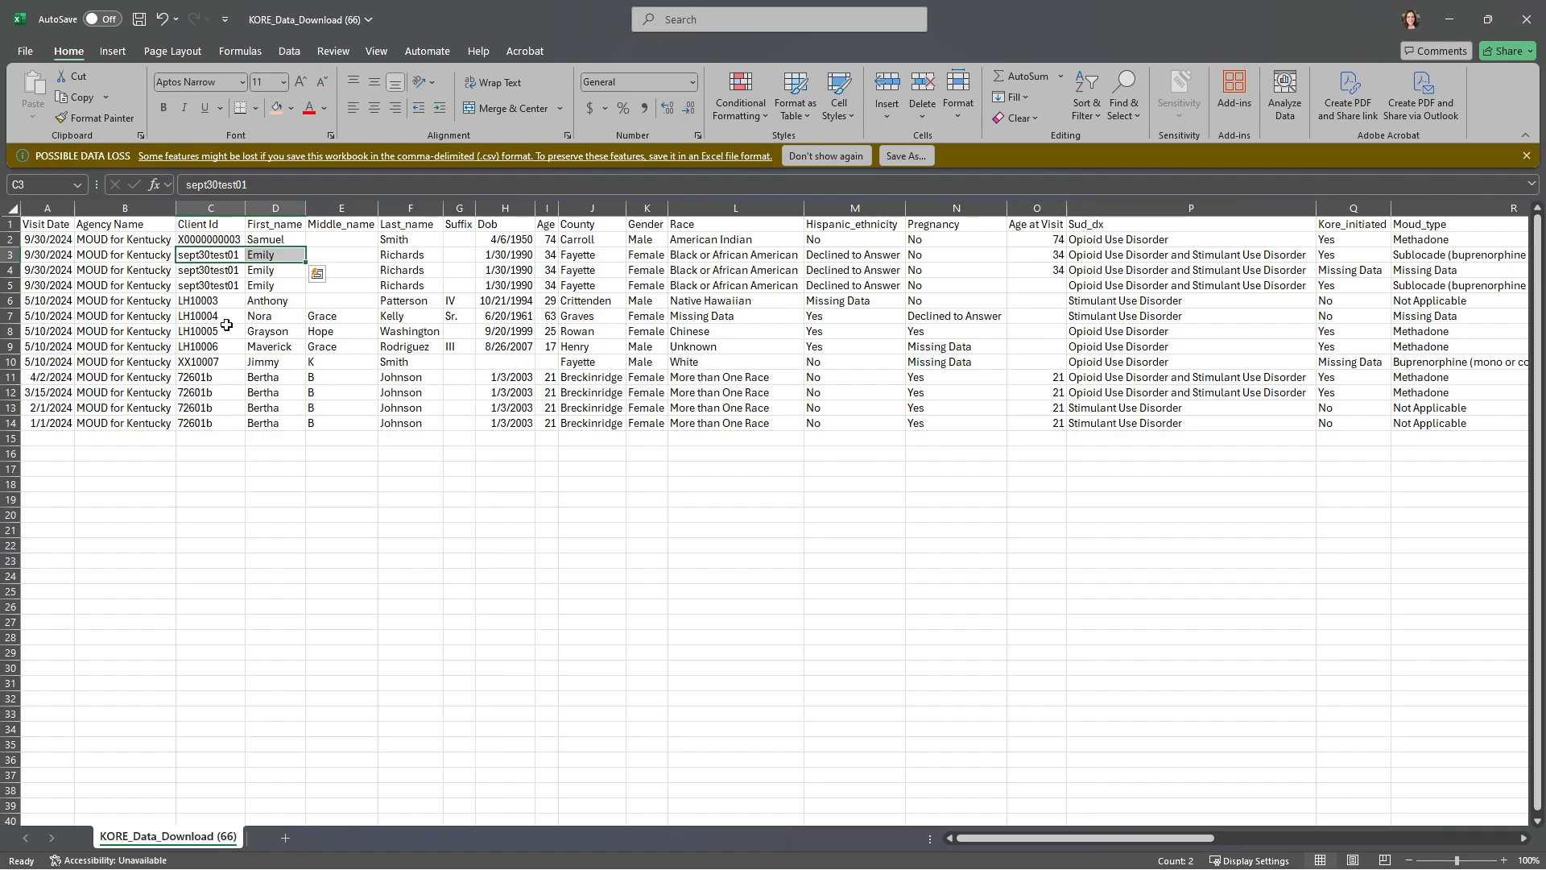
left_click(514, 362)
left_click_drag(1146, 838, 983, 830)
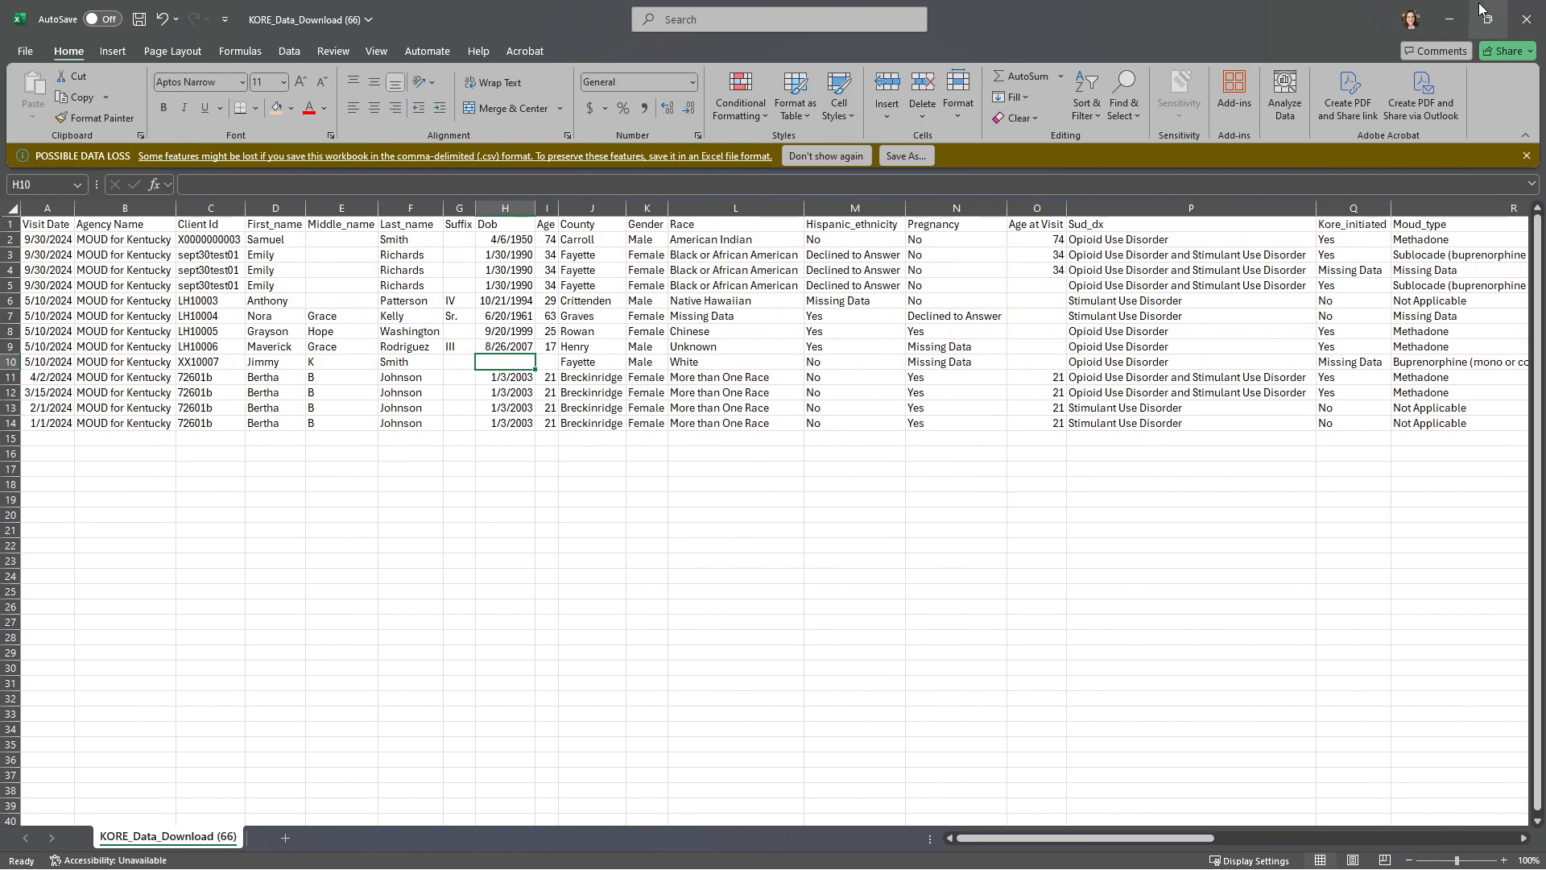
left_click(1449, 20)
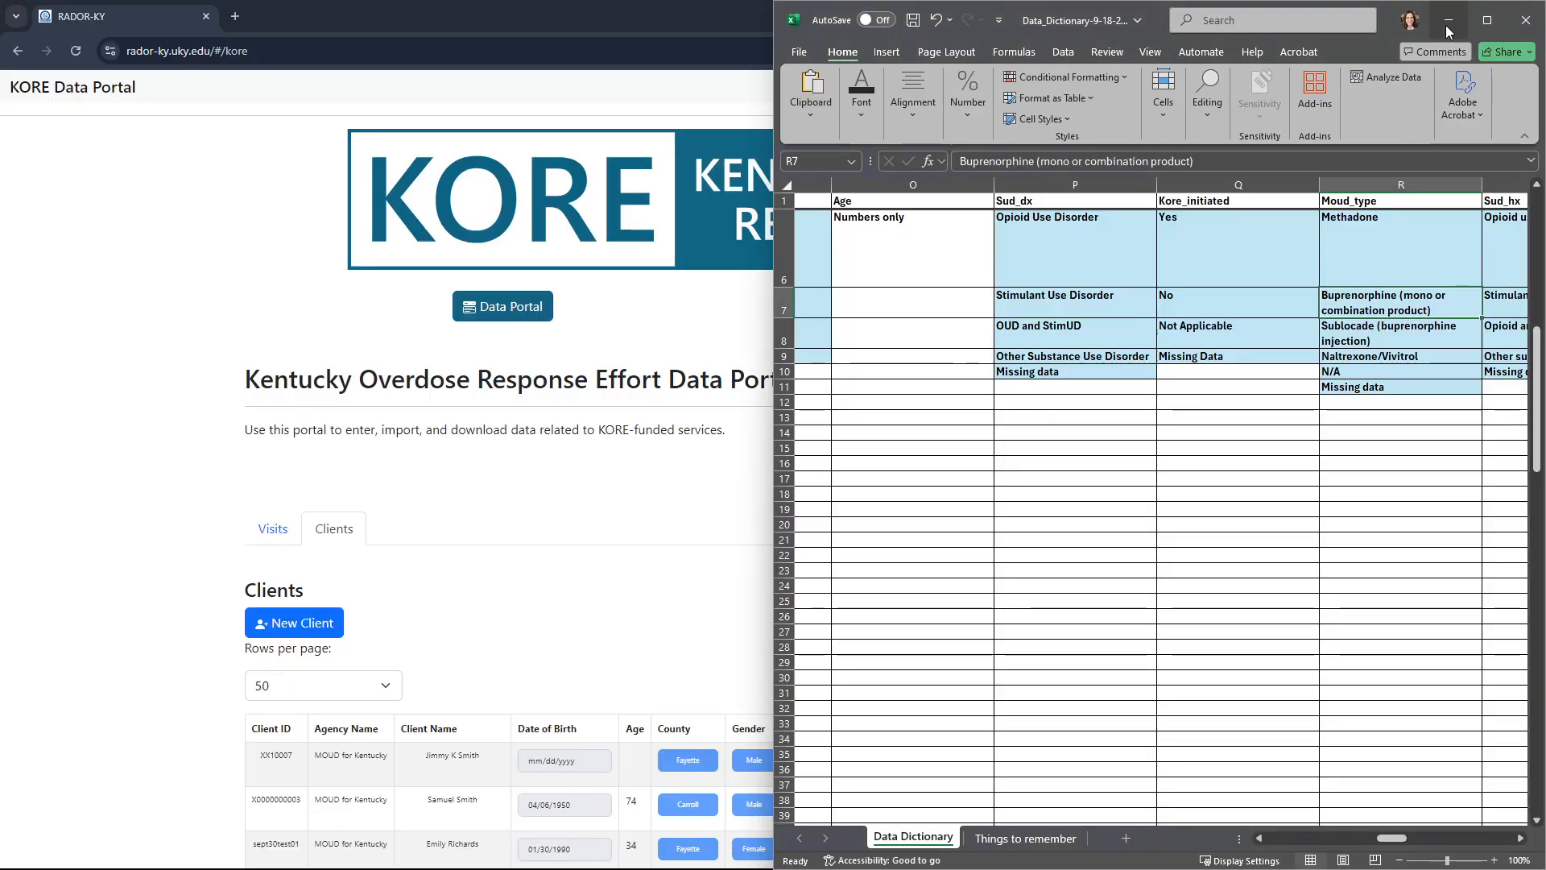
left_click(1447, 29)
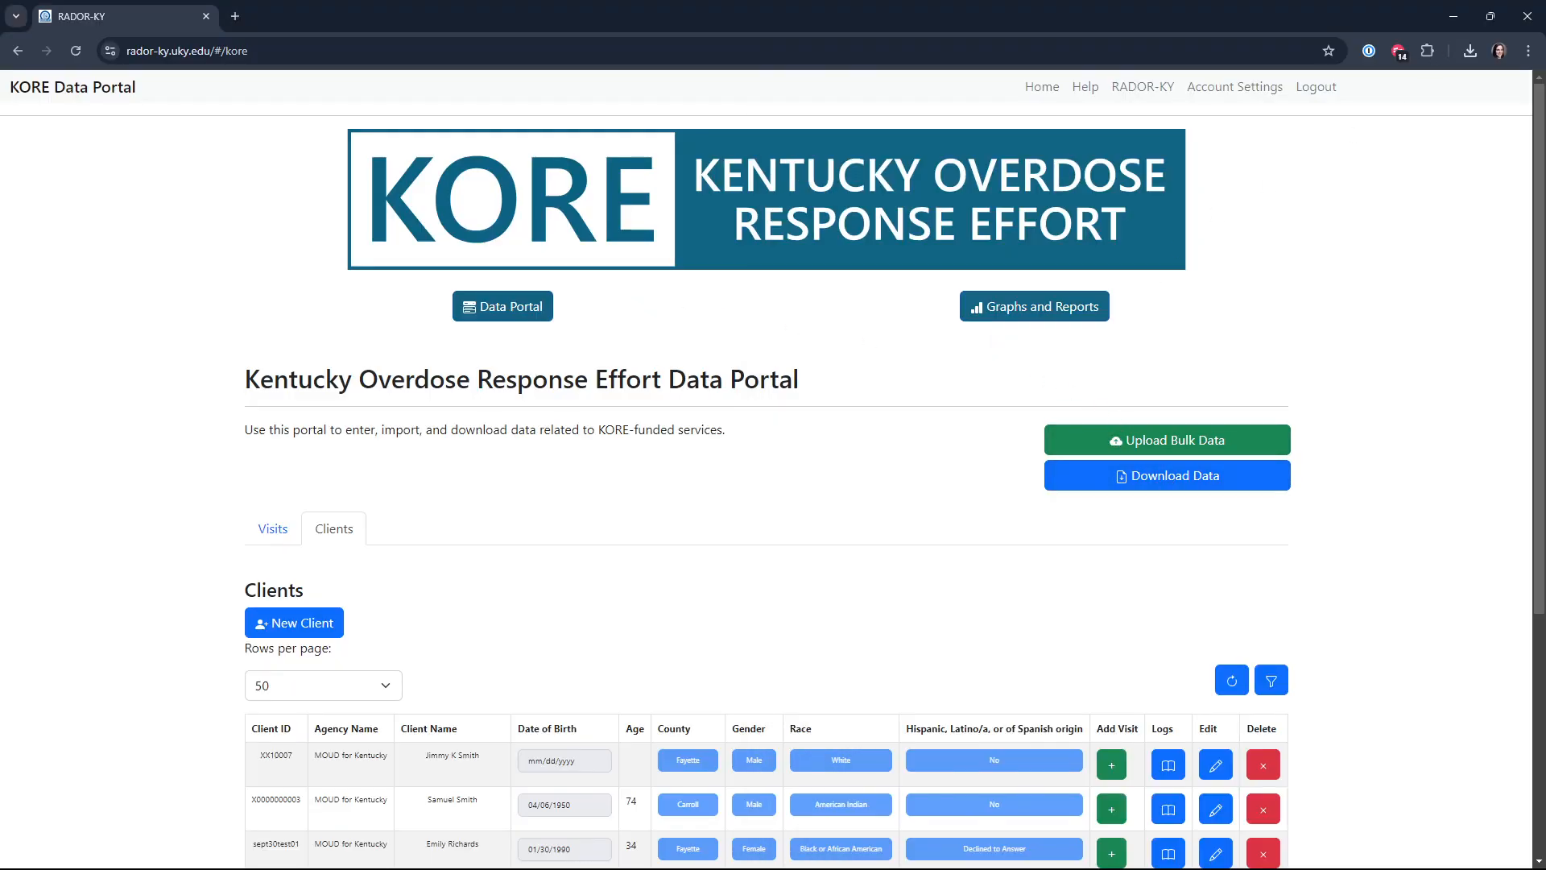